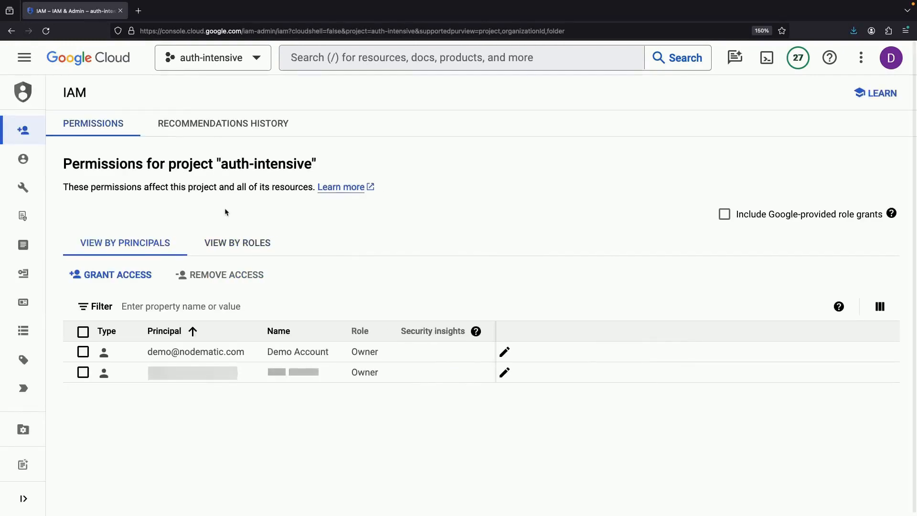
Create a service account with the ID demonstration in the auth-intensive project, without granting it roles or giving users access.
mouse_move(68, 296)
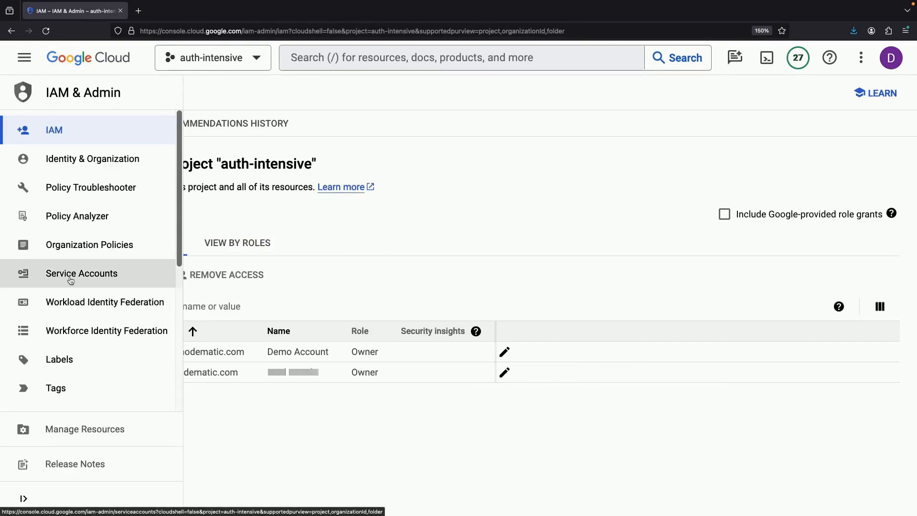
click(55, 278)
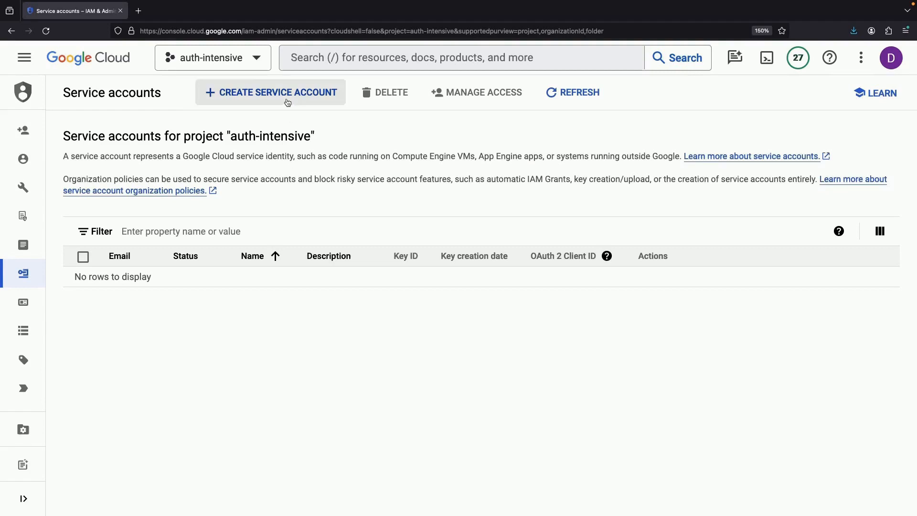
click(286, 96)
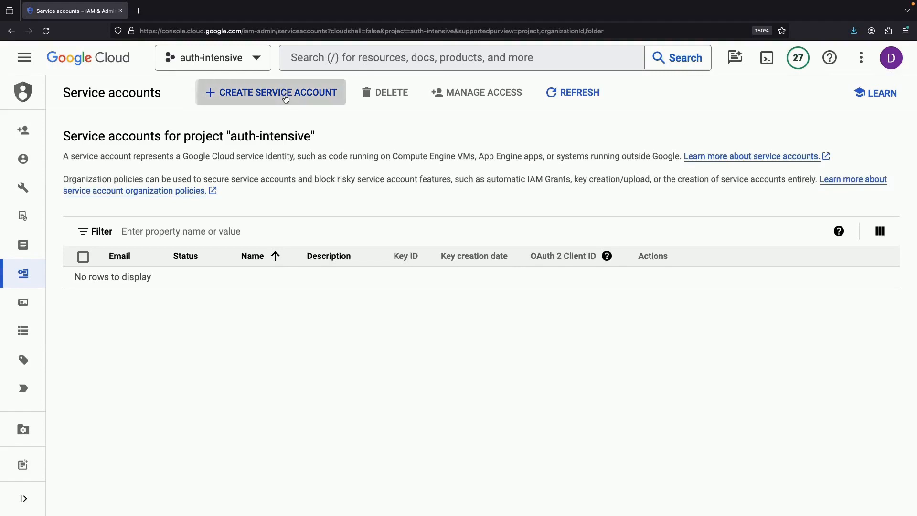
click(194, 228)
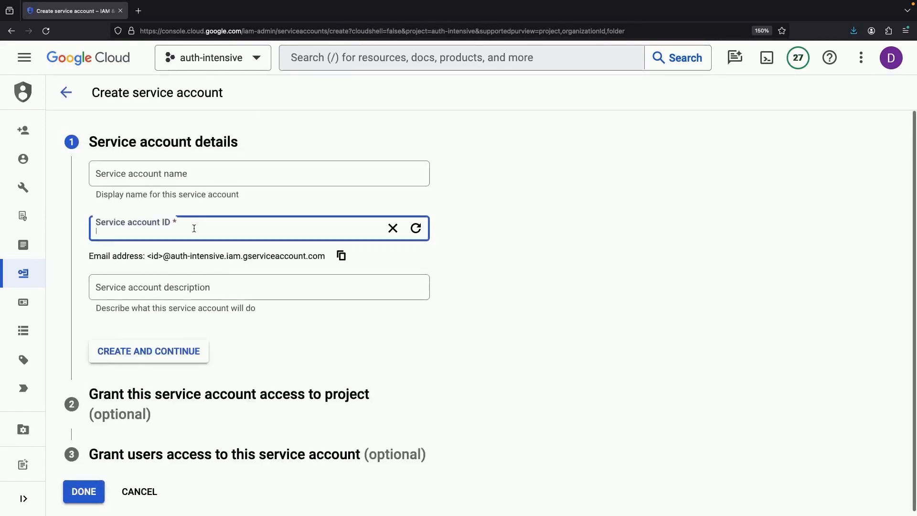
text(demonstration)
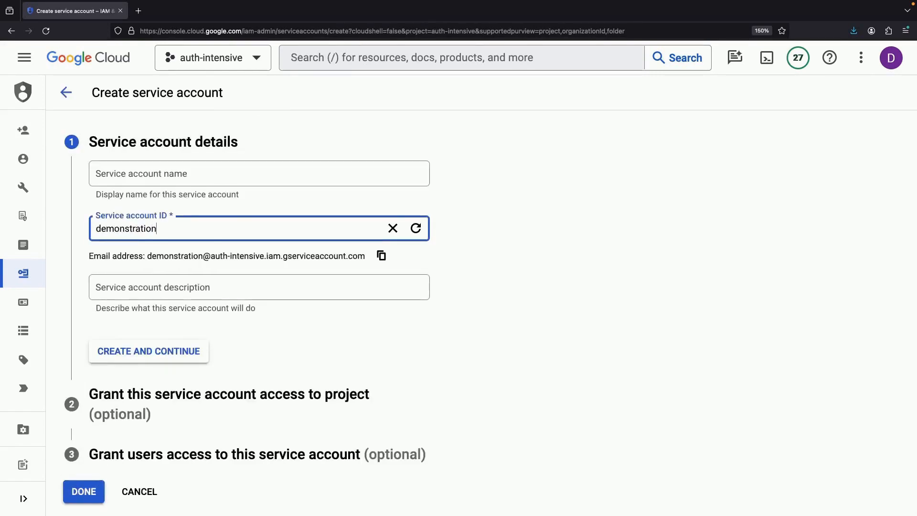
click(193, 352)
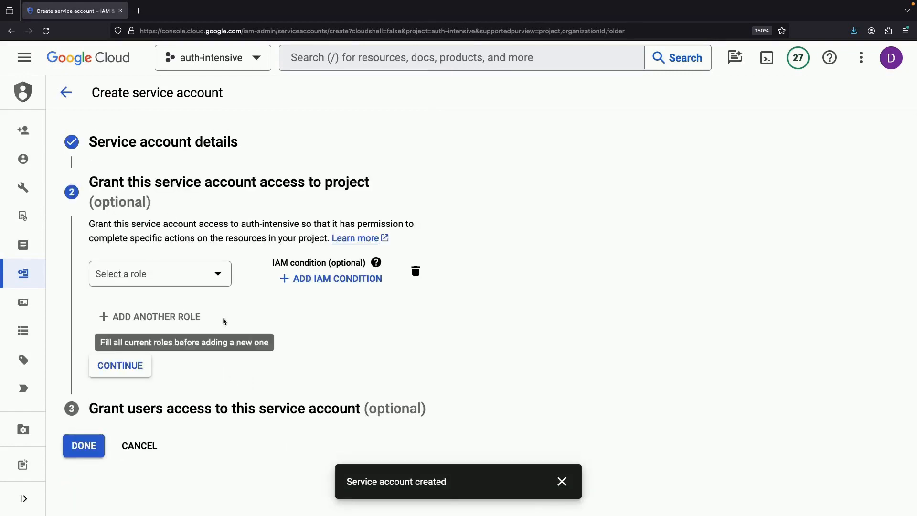
click(128, 369)
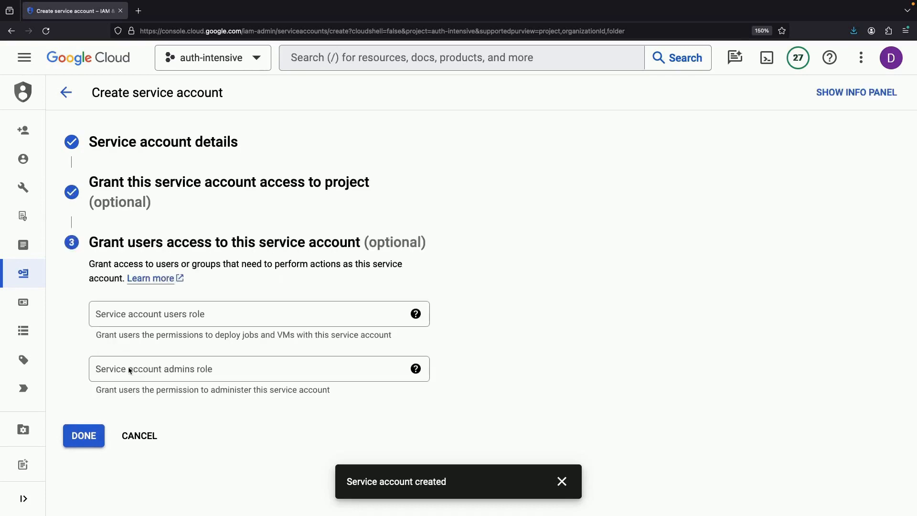
click(80, 436)
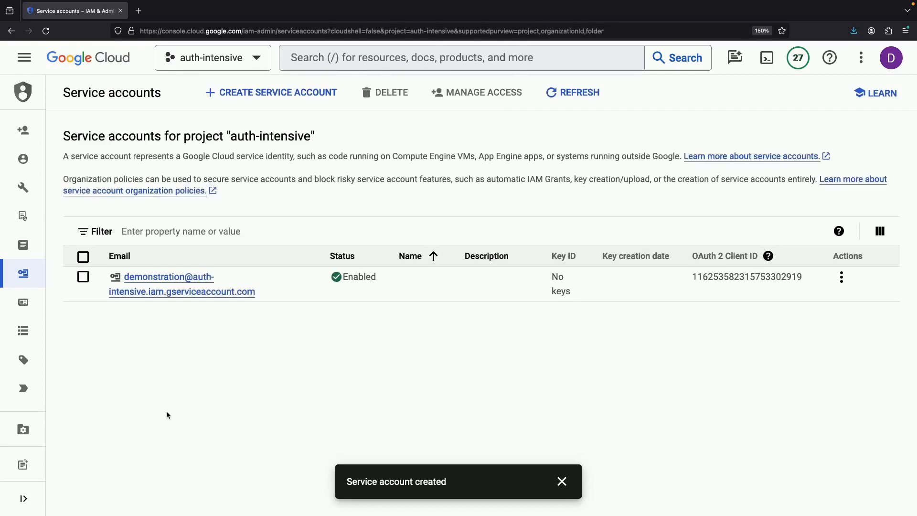
Enable the Compute Engine API for the auth-intensive project and dismiss the service account notification.
click(341, 57)
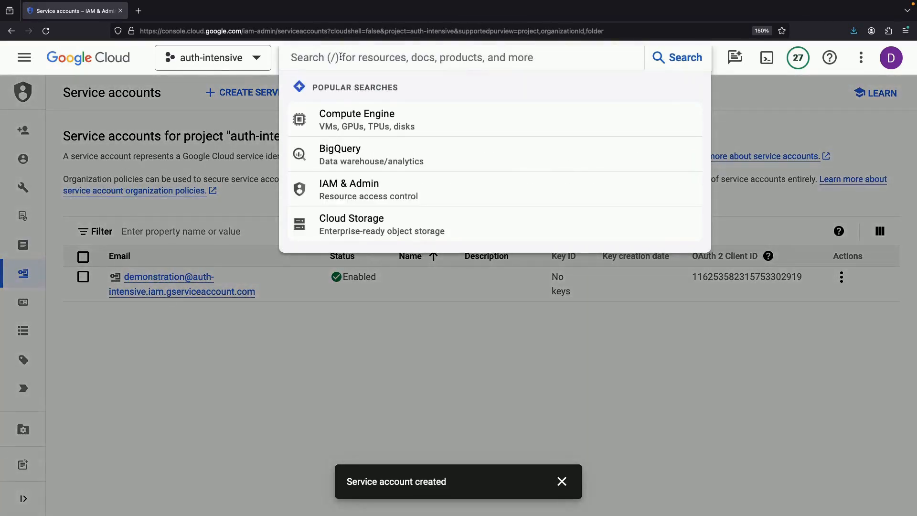
click(349, 114)
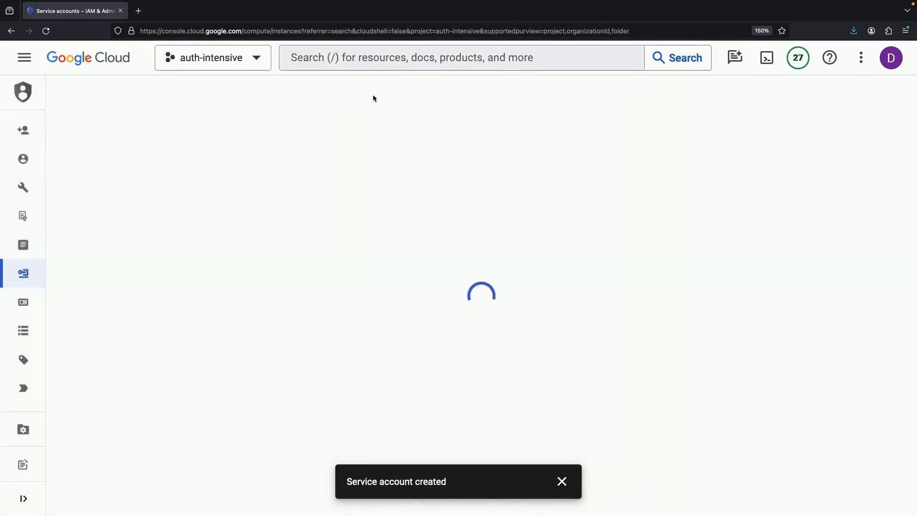
click(164, 240)
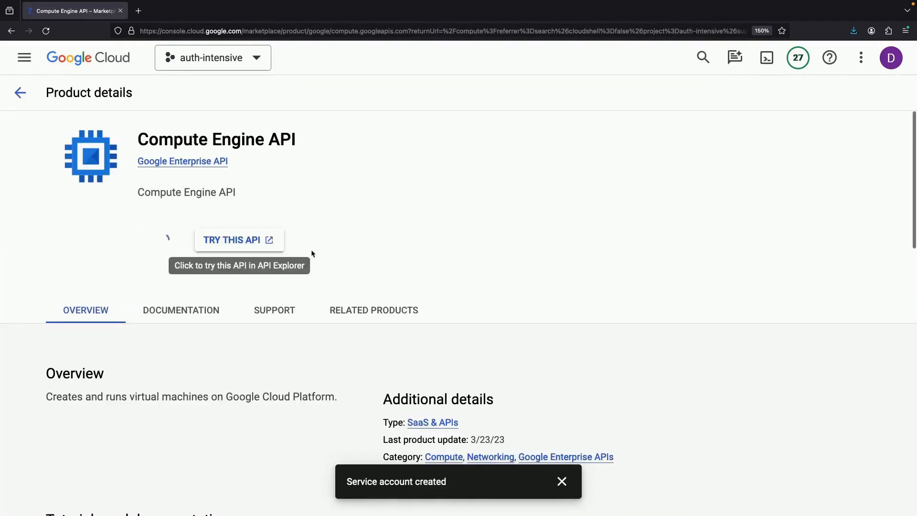
click(562, 481)
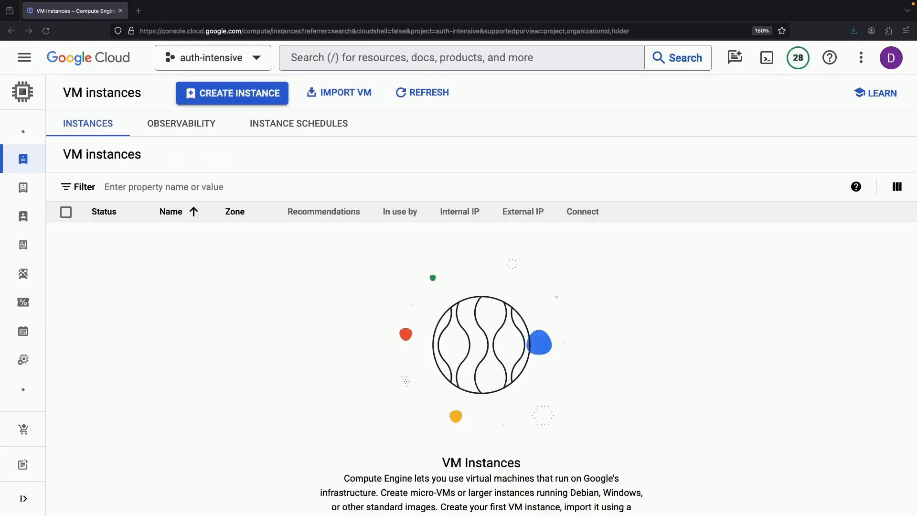
Return to the project's service accounts list and refresh it to check which accounts exist.
click(11, 31)
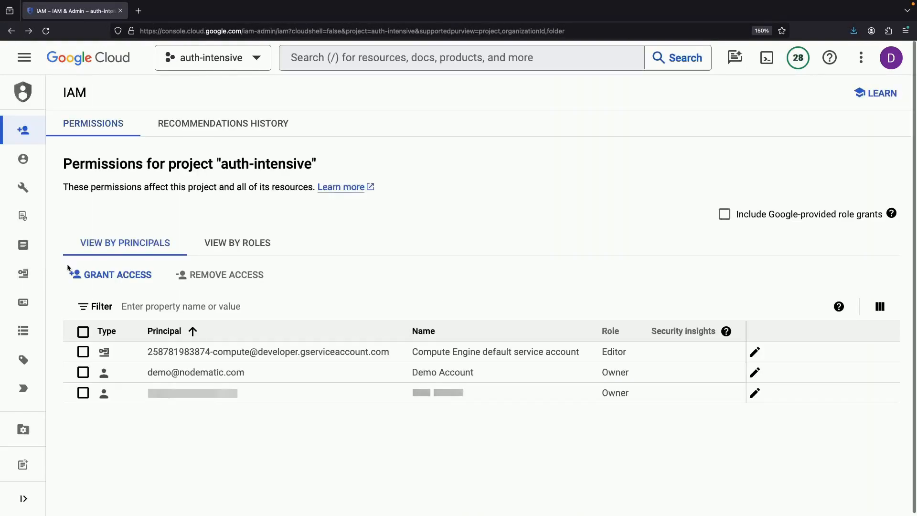
click(68, 270)
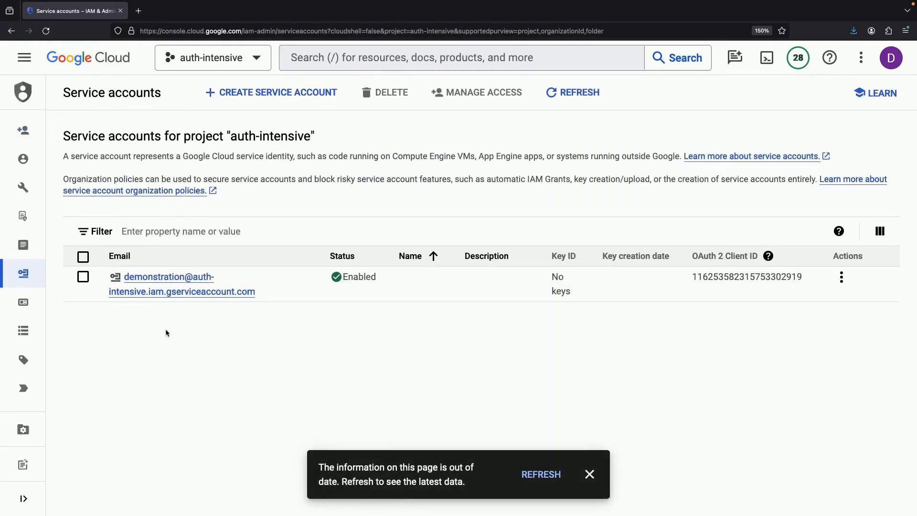
click(577, 98)
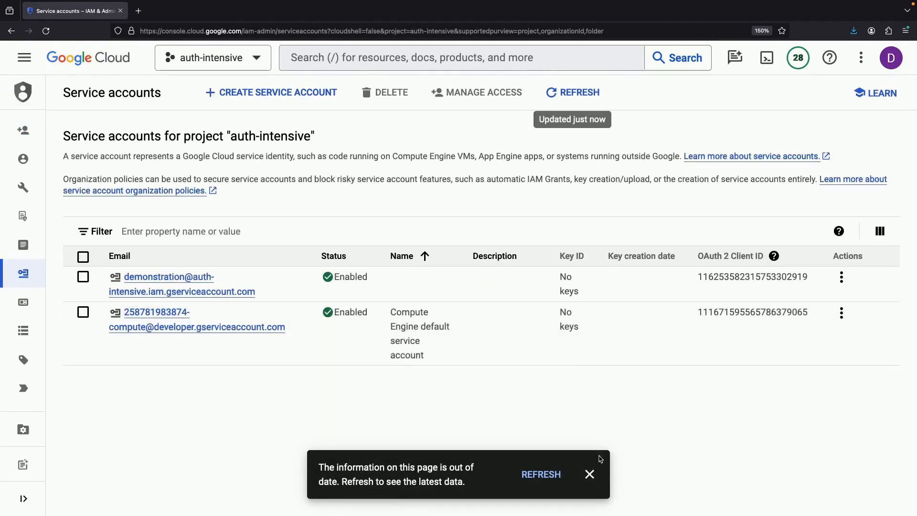
click(589, 474)
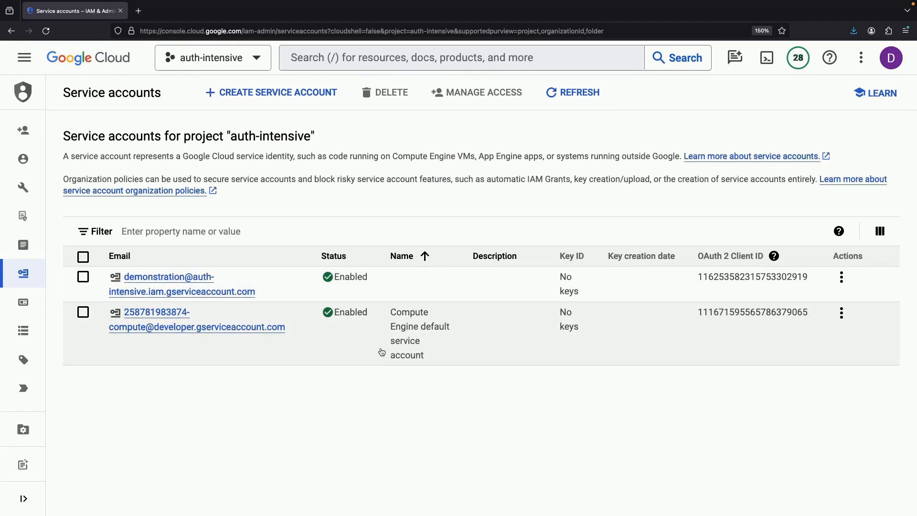
Find Compute Engine by searching for "compute" and open the form for creating a new VM instance.
click(337, 69)
text(compute)
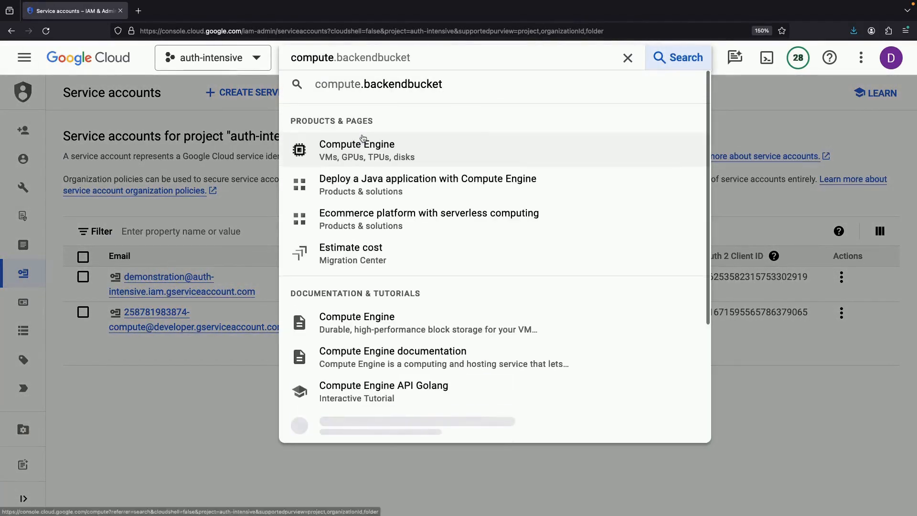
click(365, 144)
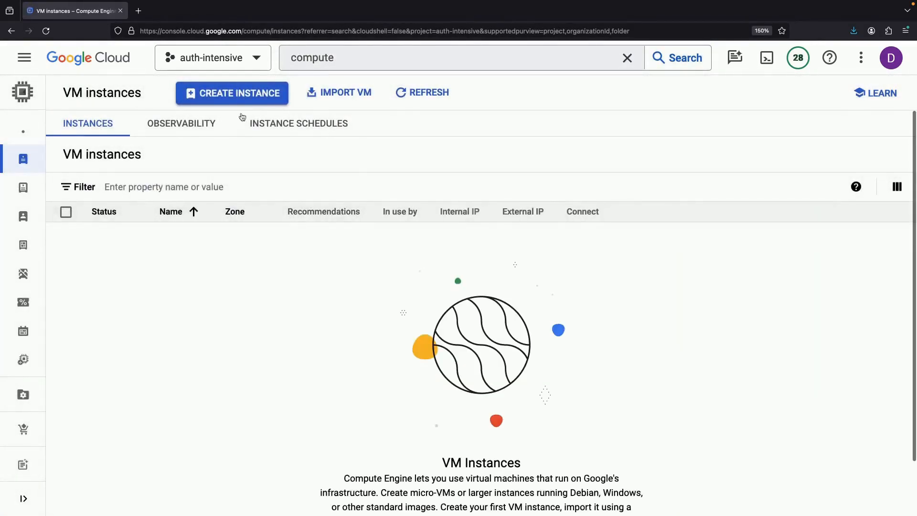
click(241, 95)
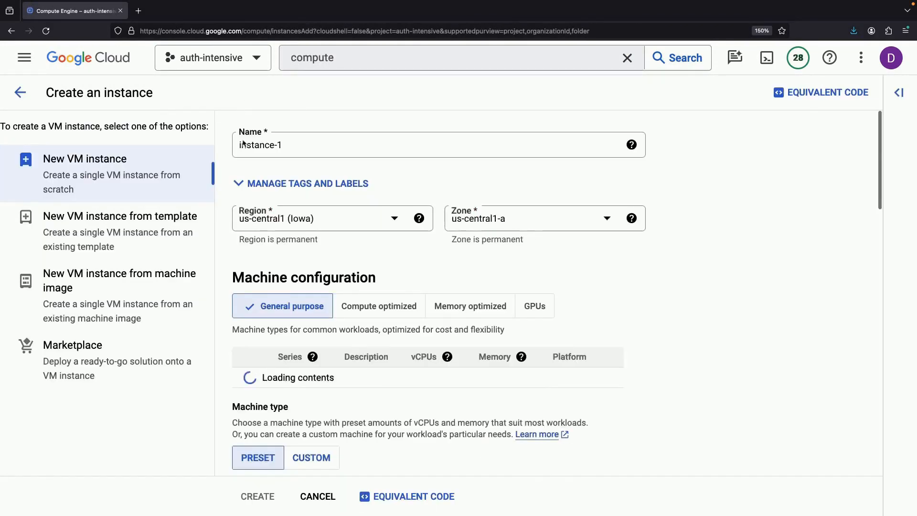
Examine the service account choices under Identity and API access, keep the Compute Engine default service account, and cancel the instance creation.
scroll(403, 382, down, 6)
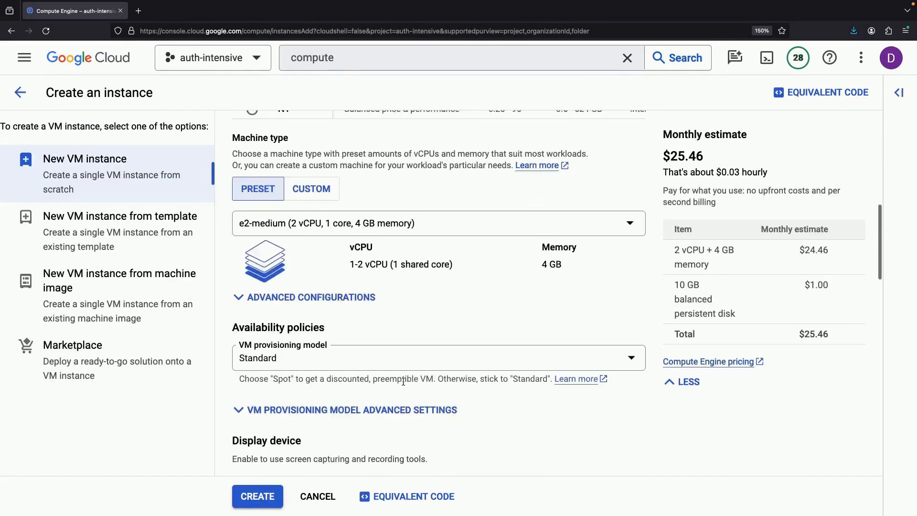
scroll(403, 382, down, 12)
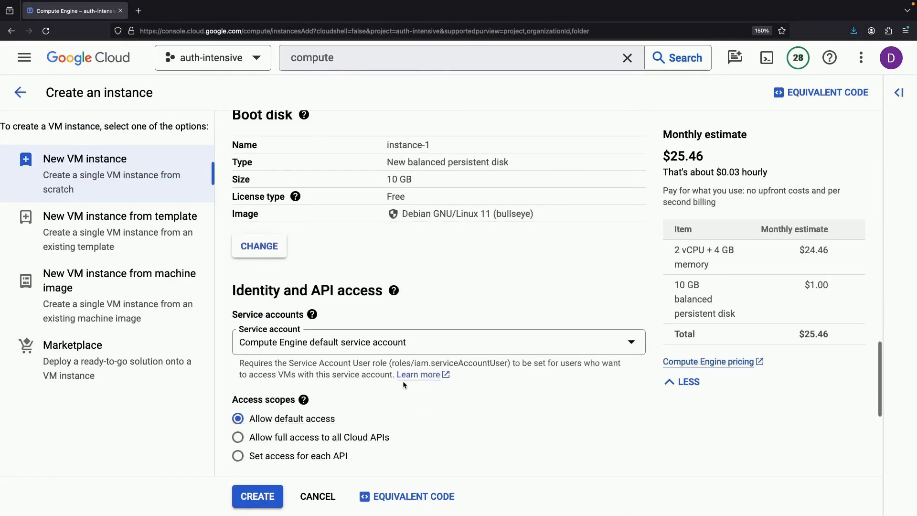
scroll(404, 385, down, 1)
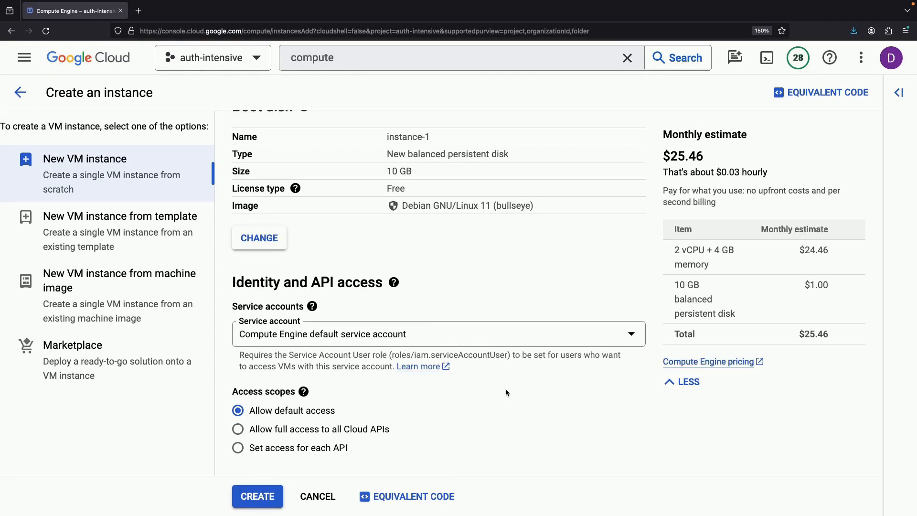
click(466, 334)
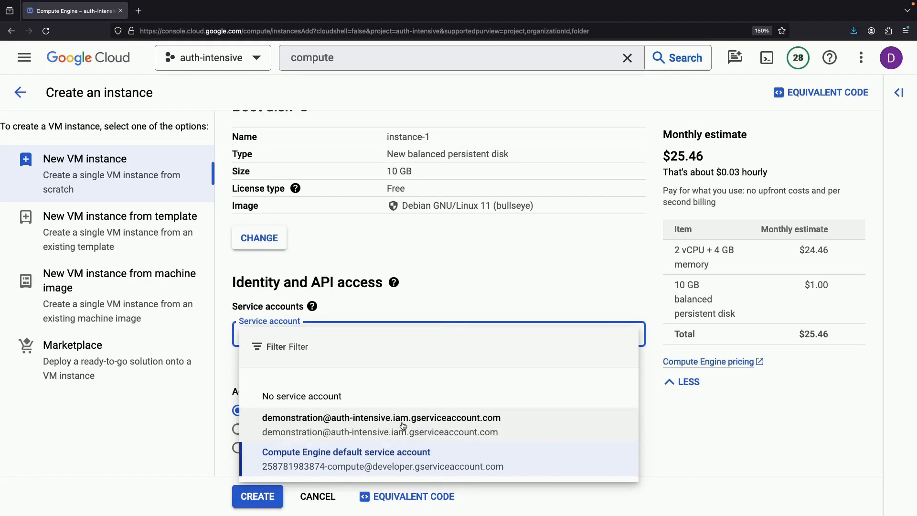
click(407, 466)
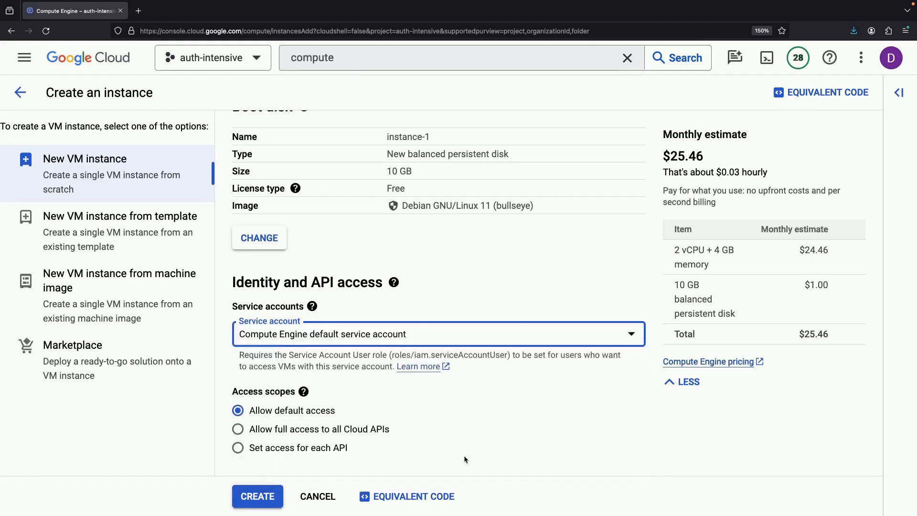
click(321, 498)
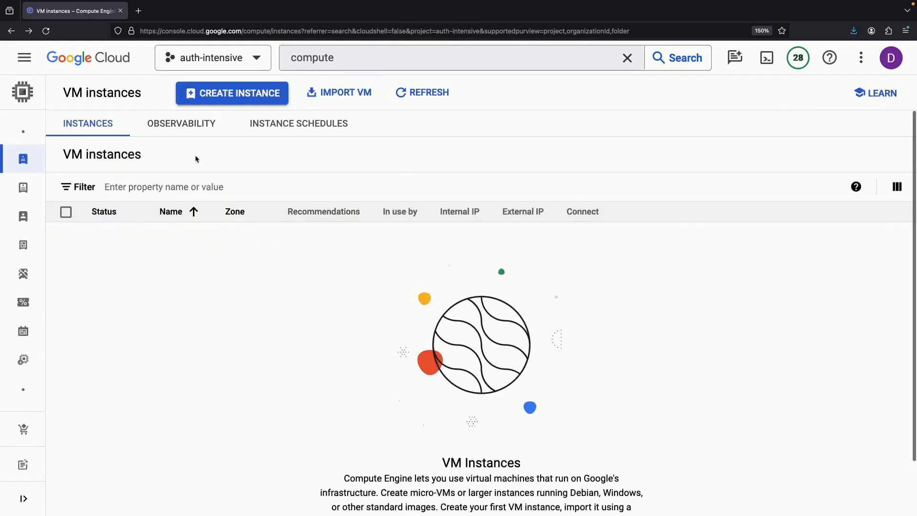
Search for "iam" and open the project's IAM permissions page to view the principals and their roles.
click(335, 60)
text(iam)
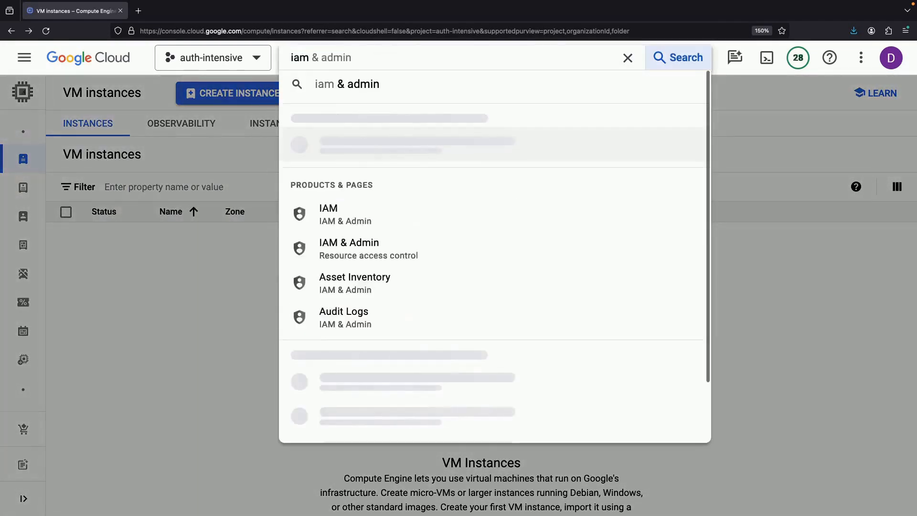
click(394, 156)
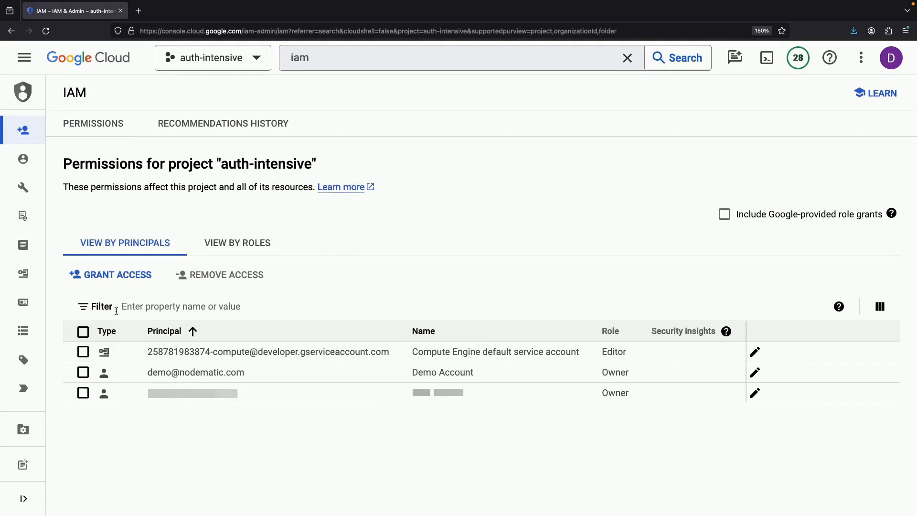
Open the IAM roles list for the auth-intensive project and filter it by "Editor".
mouse_move(38, 304)
scroll(43, 303, down, 1)
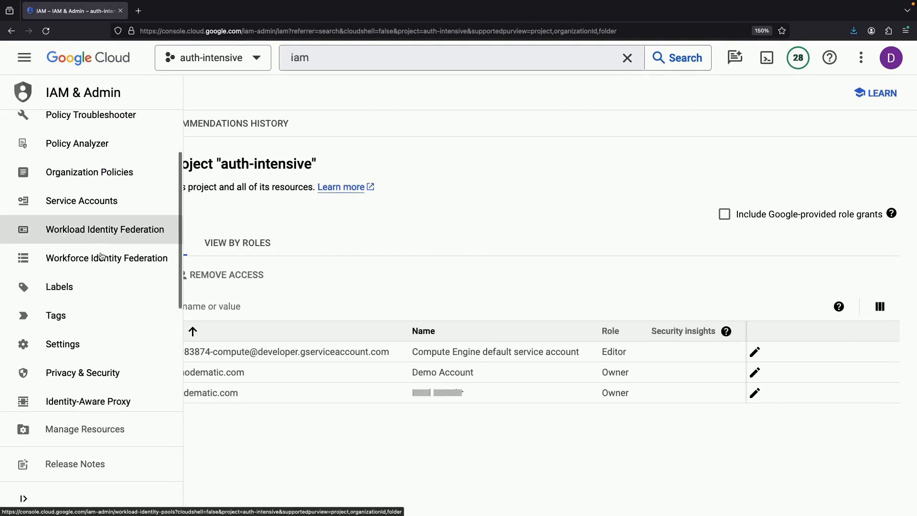
scroll(100, 293, down, 5)
click(62, 255)
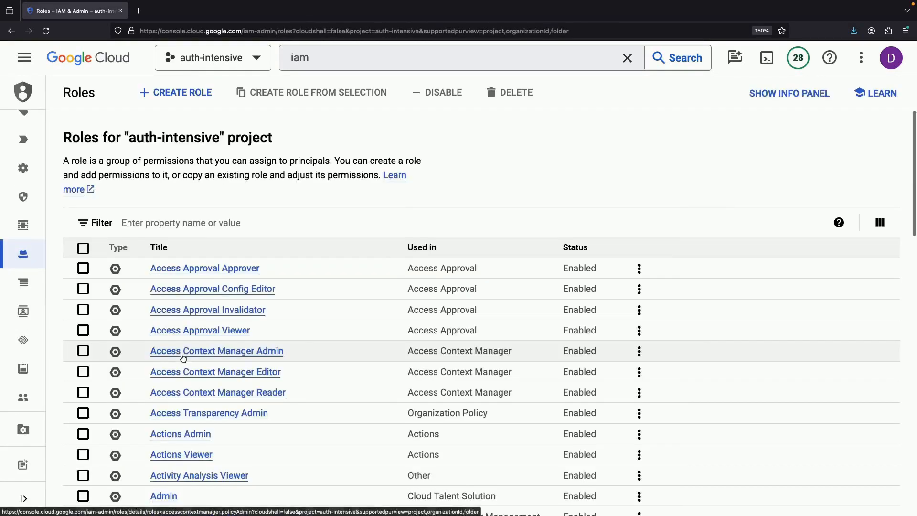
click(159, 225)
text(Editor)
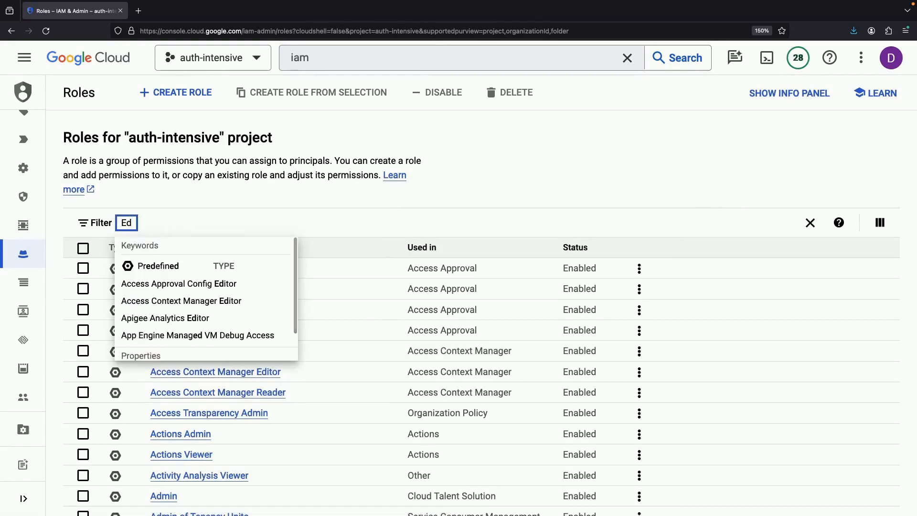
key(Return)
click(328, 205)
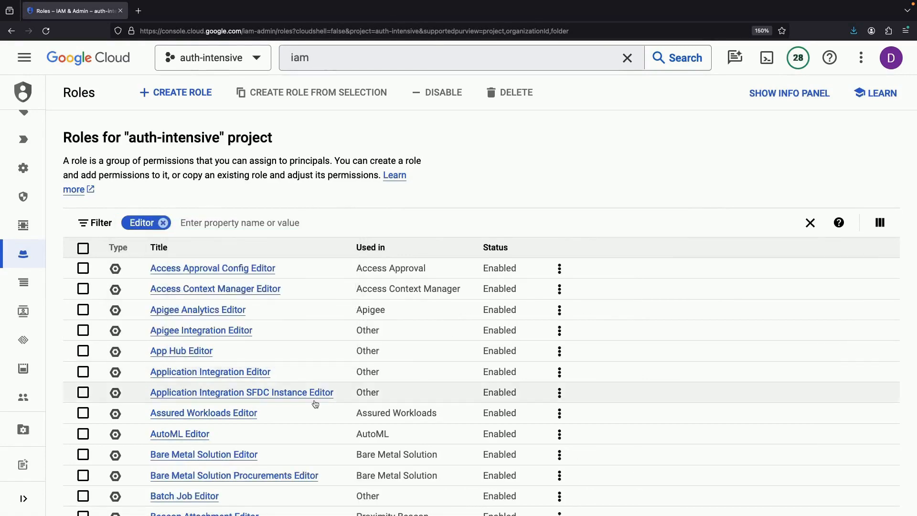
Find the project-level Editor role among the filtered roles and open its details to examine the assigned permissions.
scroll(313, 345, down, 15)
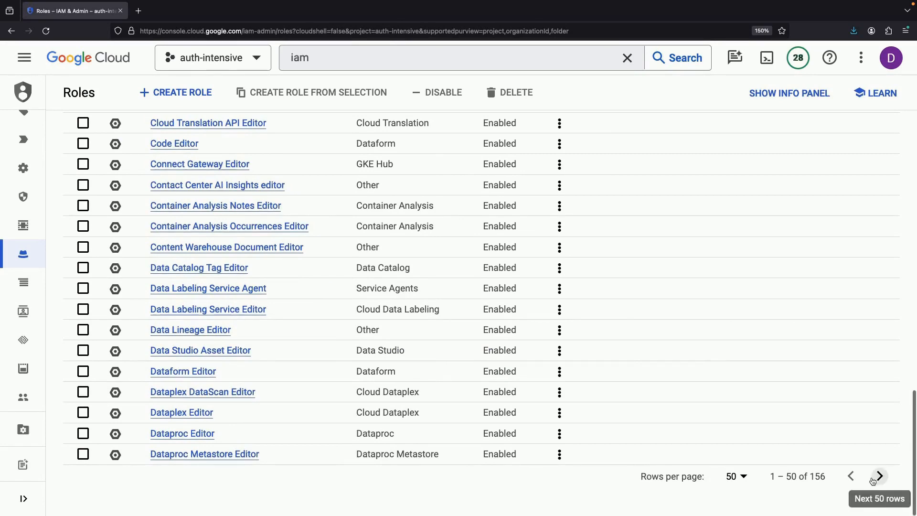
click(880, 471)
scroll(344, 245, up, 5)
scroll(344, 246, up, 10)
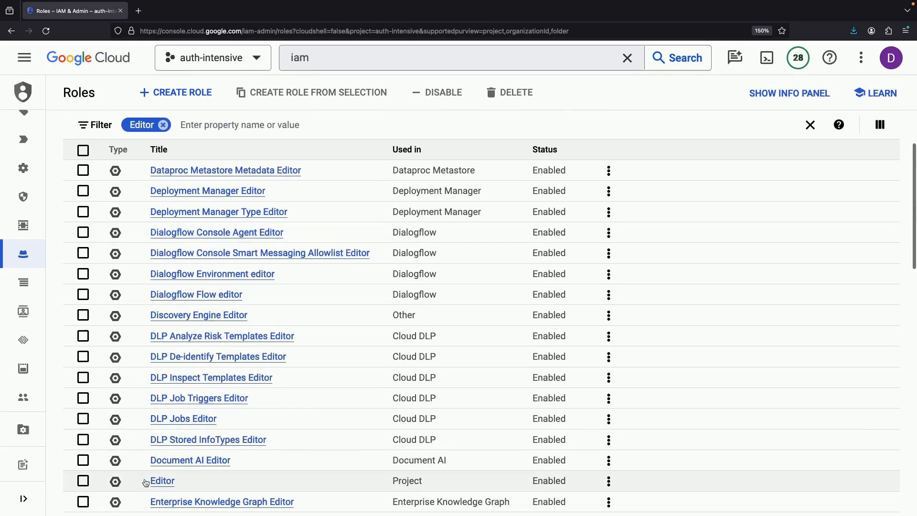
click(161, 480)
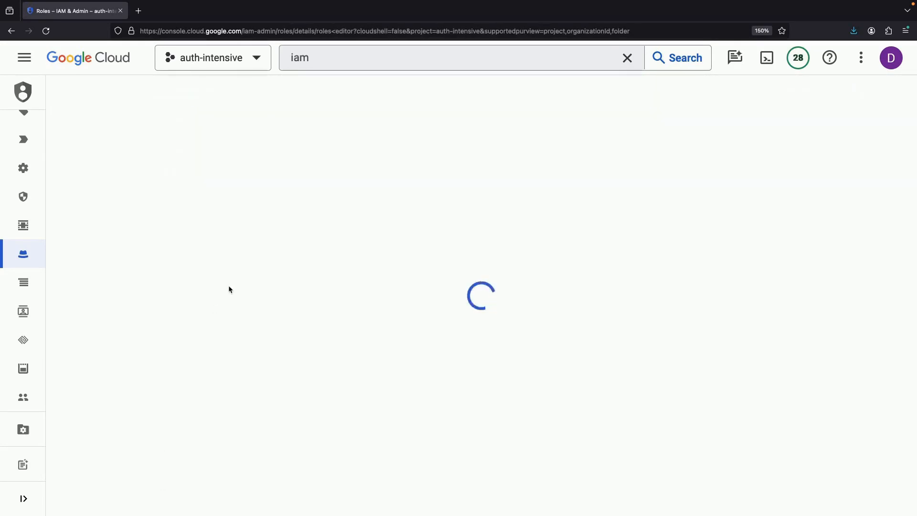
scroll(80, 307, down, 1)
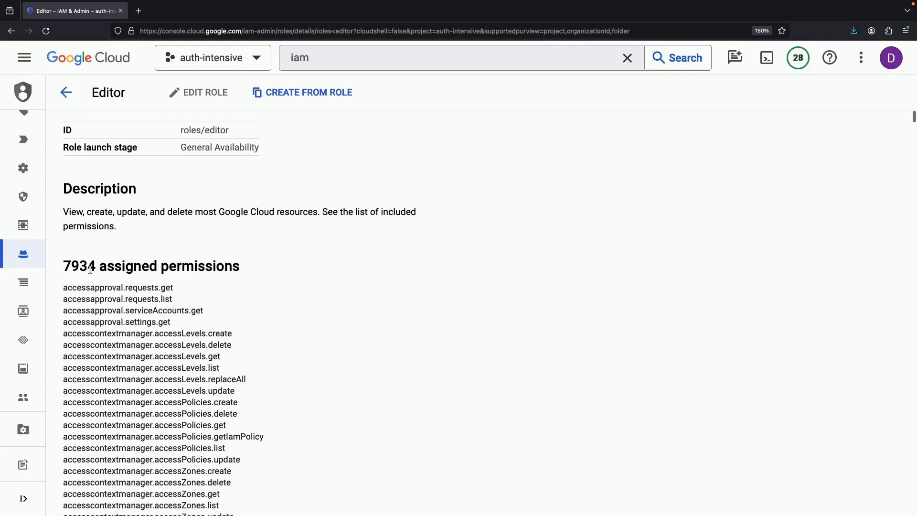
Look over the Editor role's assigned permissions and search the page for "bigquery".
drag(97, 270, 62, 271)
click(95, 331)
scroll(94, 330, down, 5)
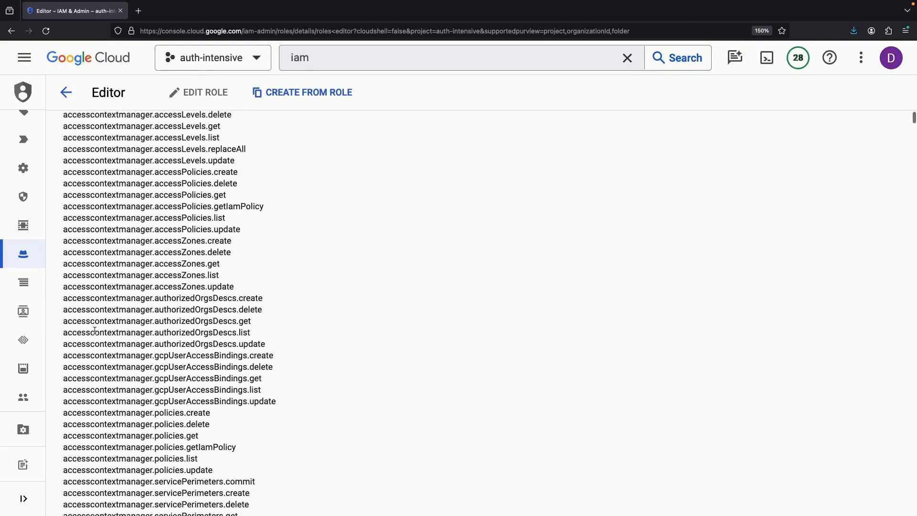
key(ctrl+f)
text(bigquery)
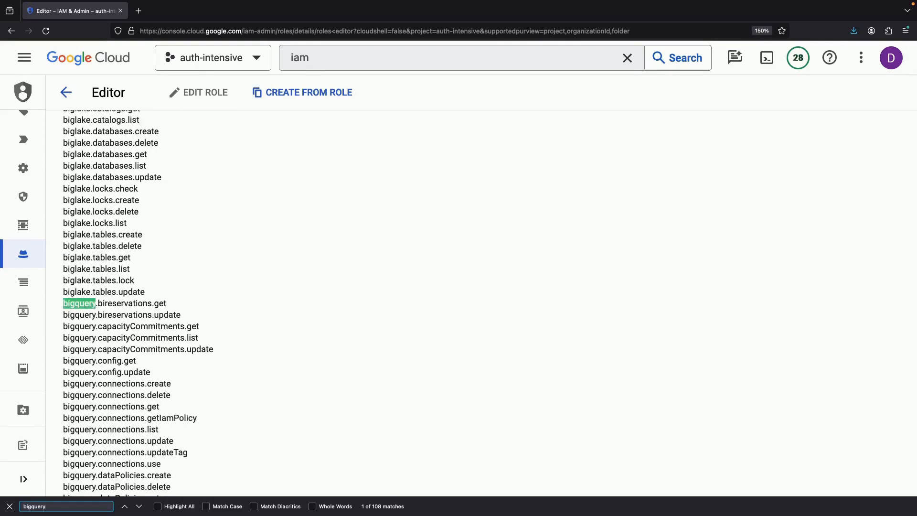
Highlight the whole block of BigQuery and BigQuery Migration permissions in the Editor role and review it.
drag(63, 303, 193, 371)
scroll(193, 370, down, 14)
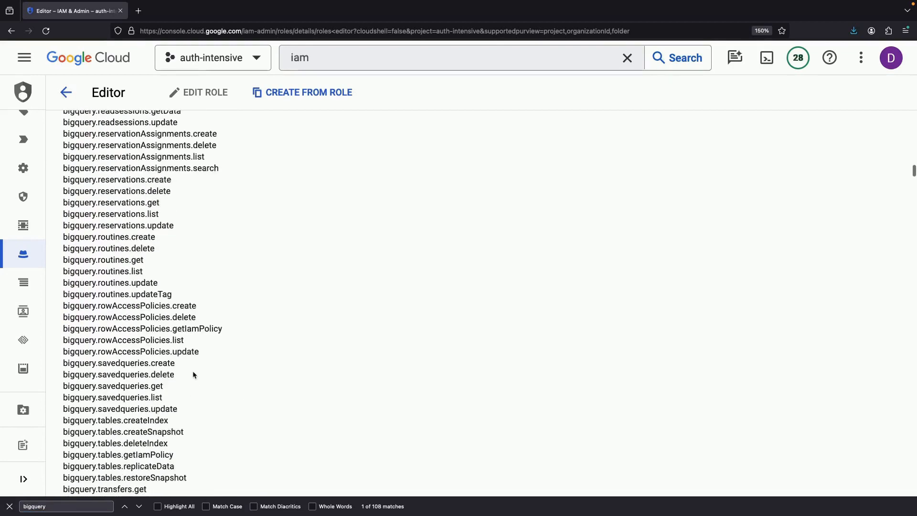
scroll(193, 372, down, 7)
scroll(186, 453, up, 1)
shift+click(227, 307)
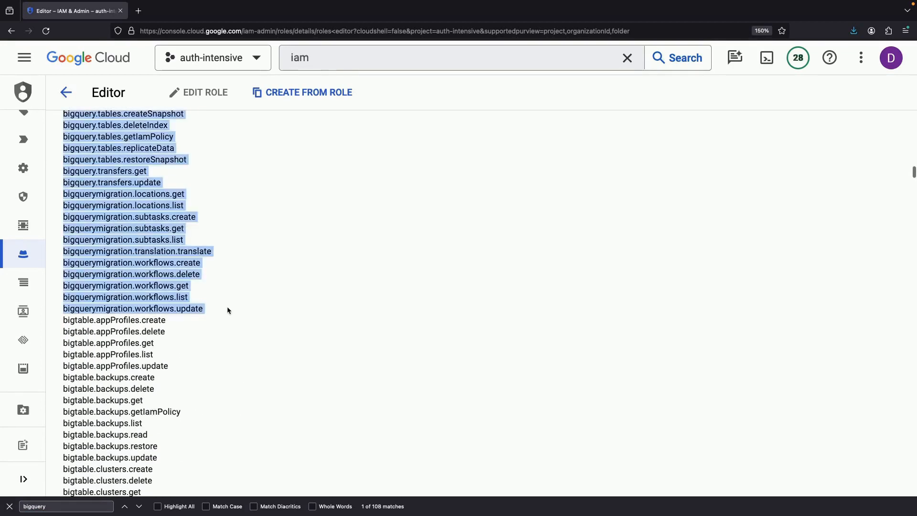
scroll(248, 210, up, 20)
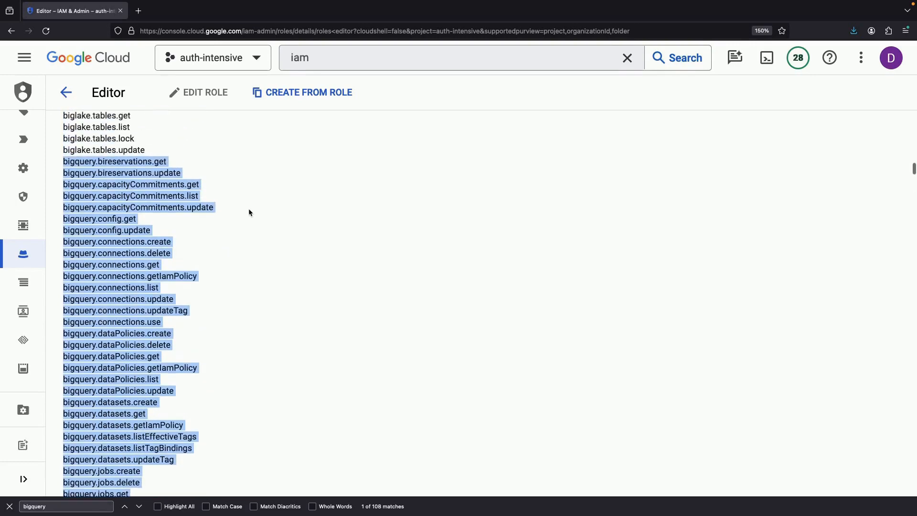
scroll(248, 212, down, 1)
click(116, 134)
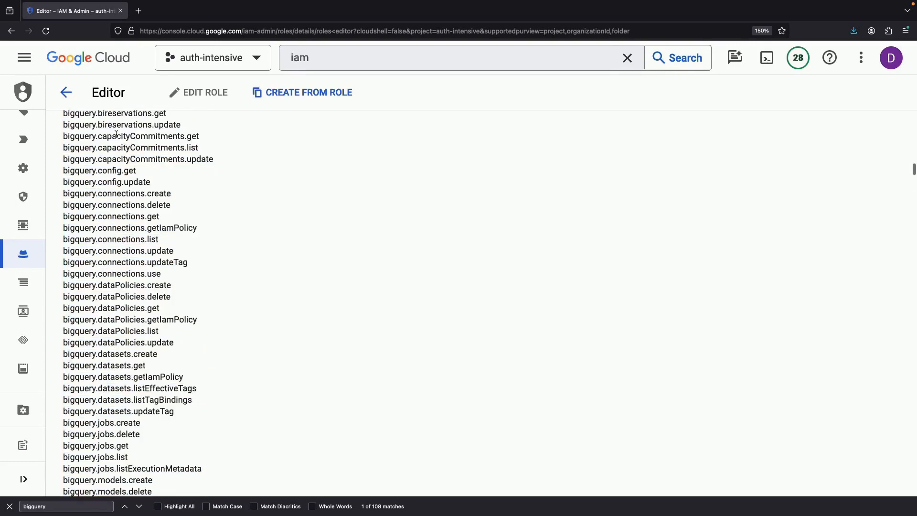
Return to the auth-intensive project's IAM permissions and open the Compute Engine default service account's access for editing.
click(66, 92)
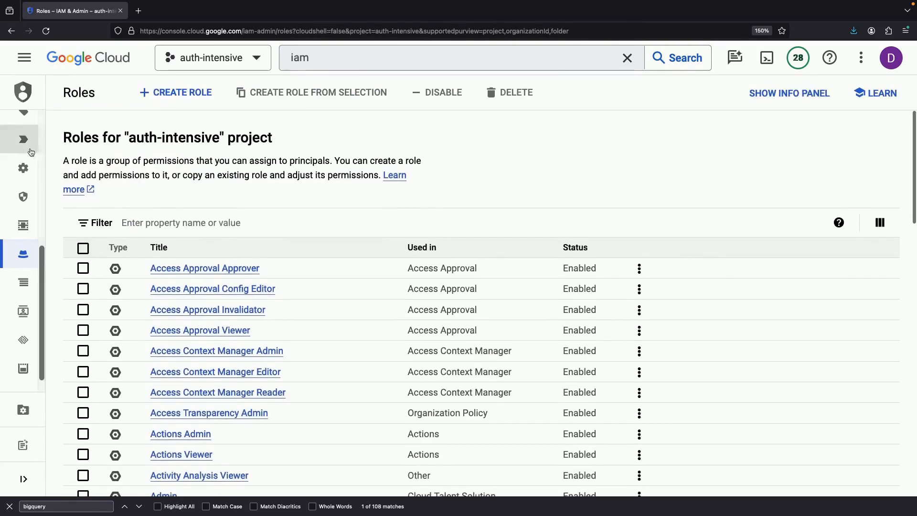
mouse_move(26, 139)
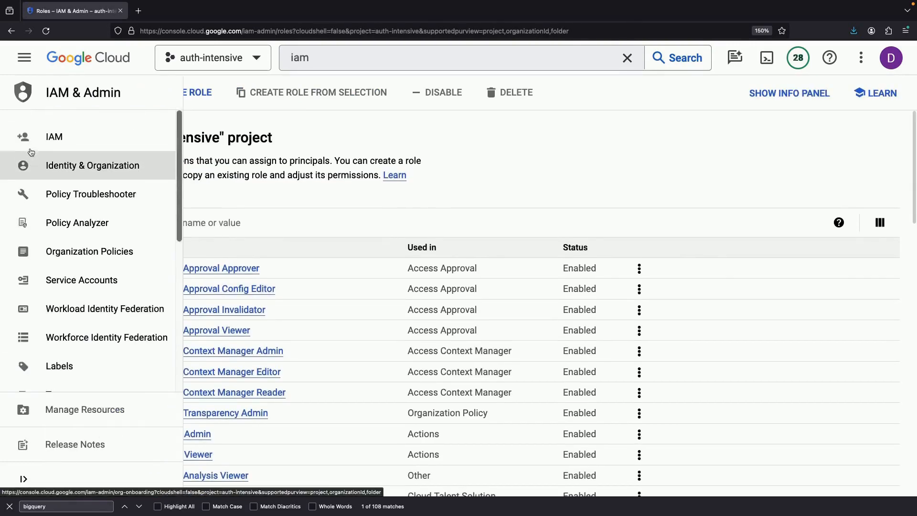
click(46, 129)
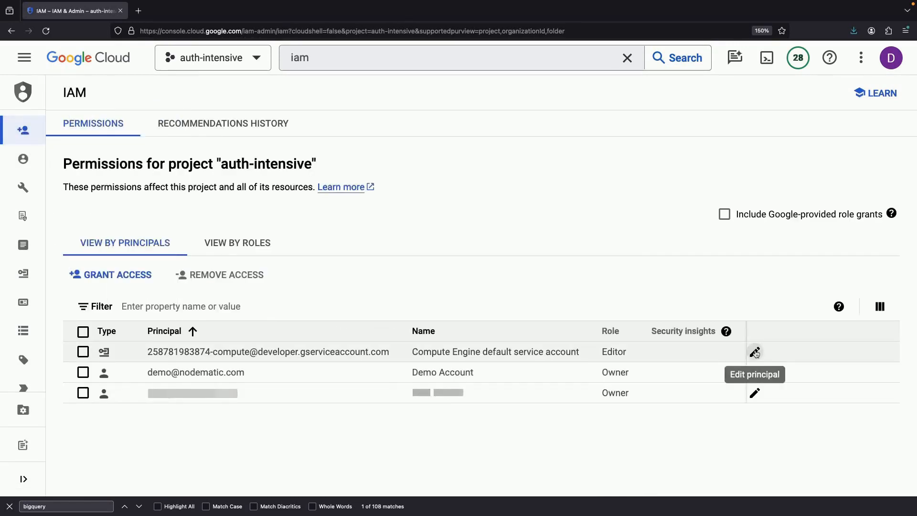
click(756, 352)
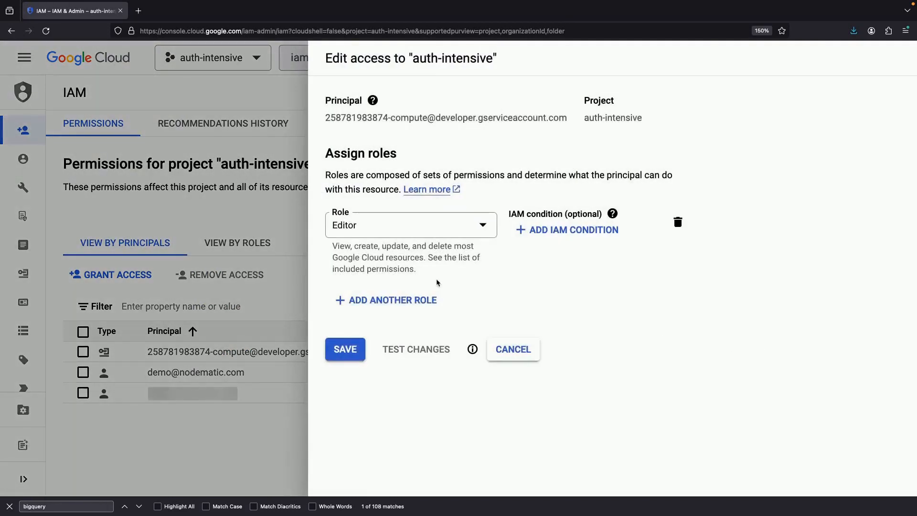
Add BigQuery Admin as a second role for the Compute Engine default service account.
click(401, 302)
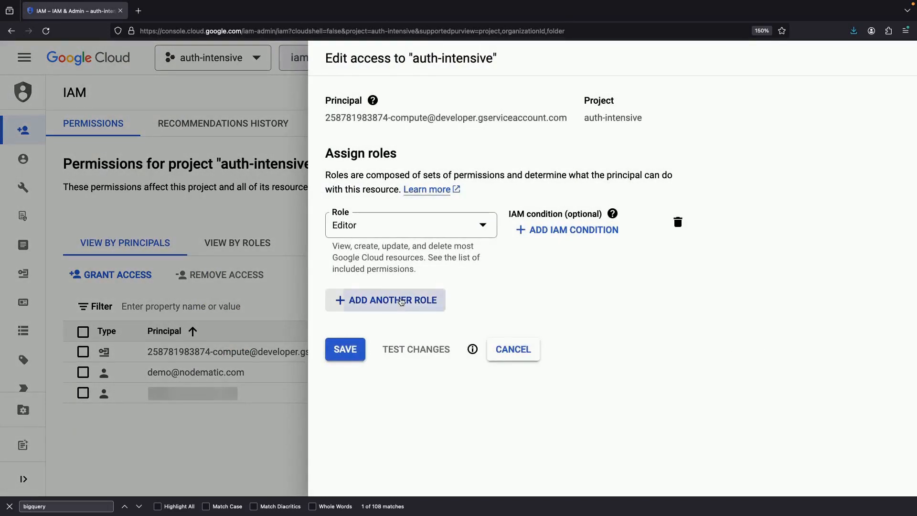
click(404, 309)
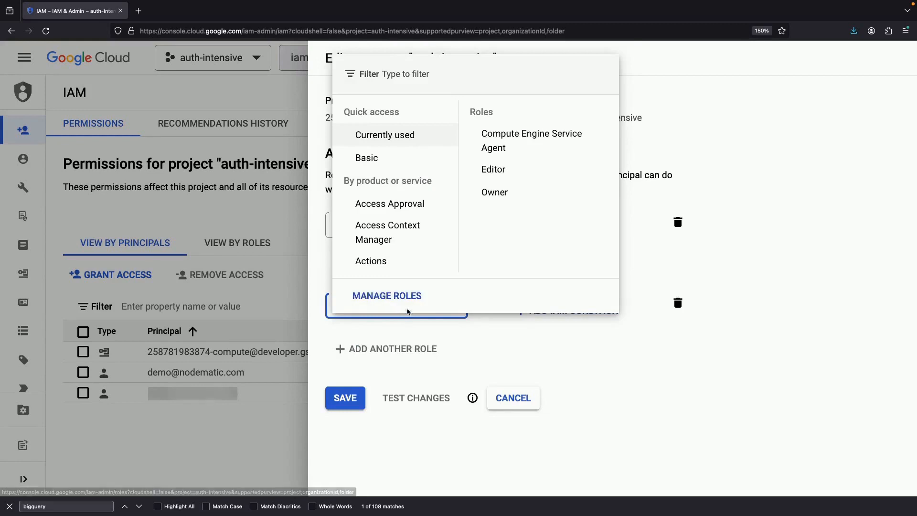
click(370, 207)
scroll(406, 210, down, 3)
scroll(425, 212, down, 7)
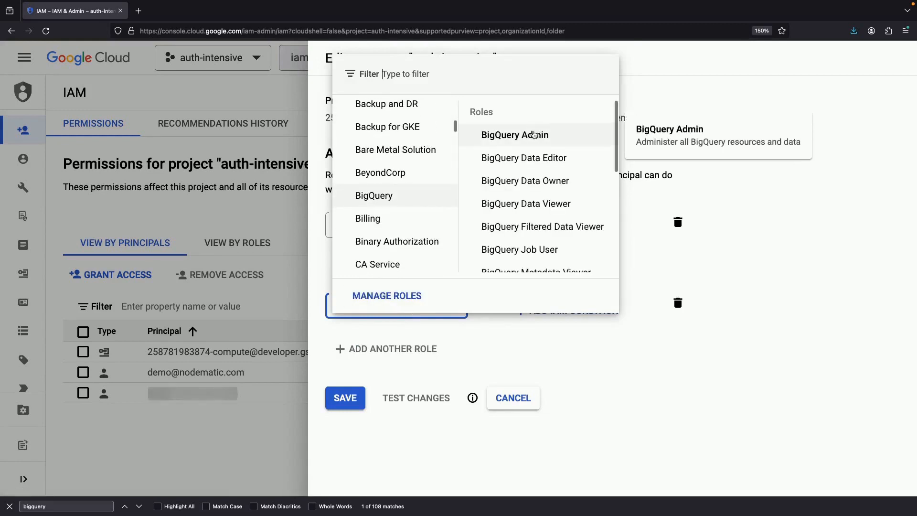
click(514, 135)
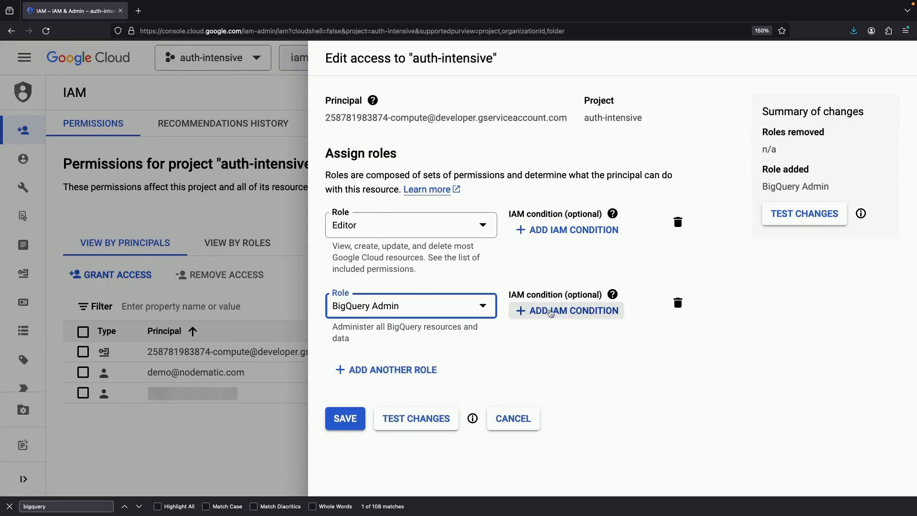
Start an IAM condition on the BigQuery Admin role and title it "Role Condition Demonstration".
click(573, 311)
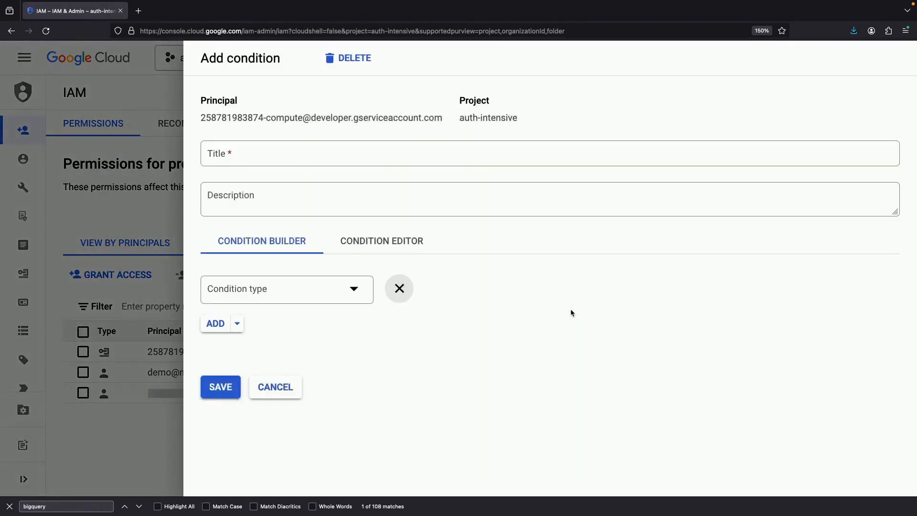
click(331, 158)
text(Role Condition D)
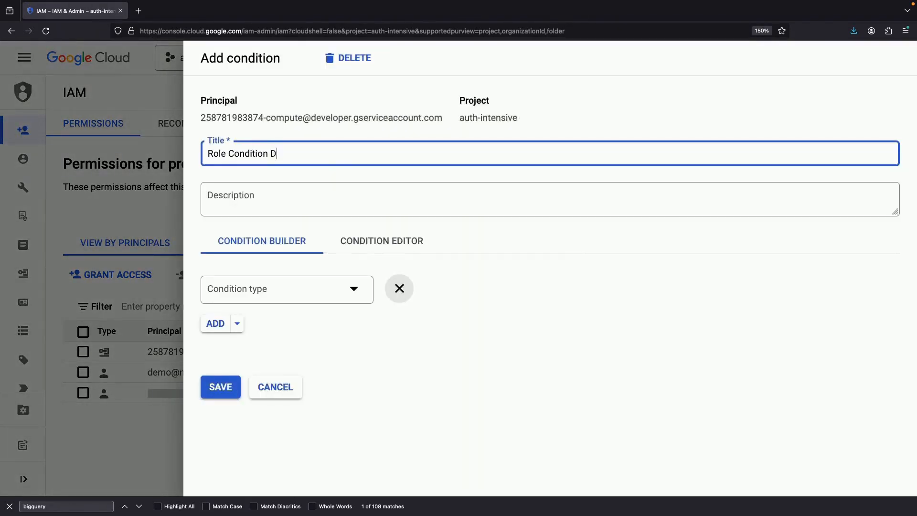
text(emonstration)
Examine the Time and Resource condition types, try a resource Name condition, and remove it from the builder.
click(281, 283)
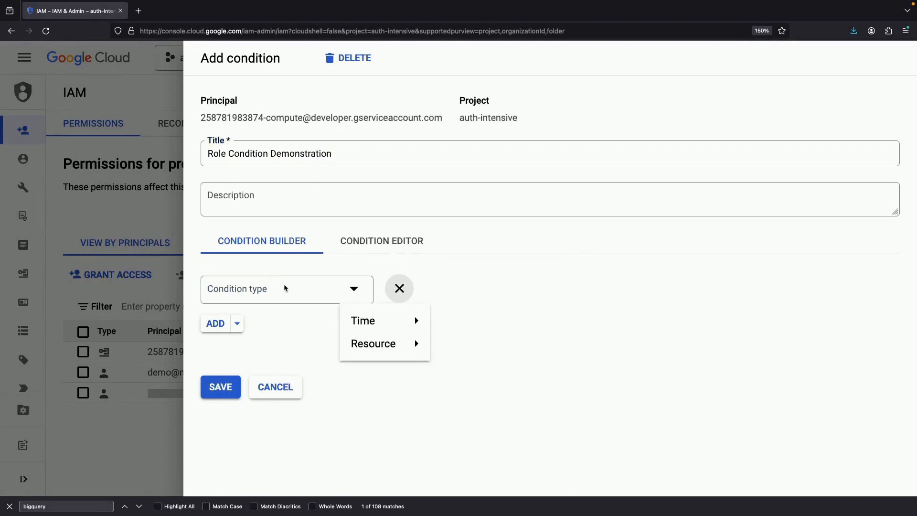
mouse_move(366, 319)
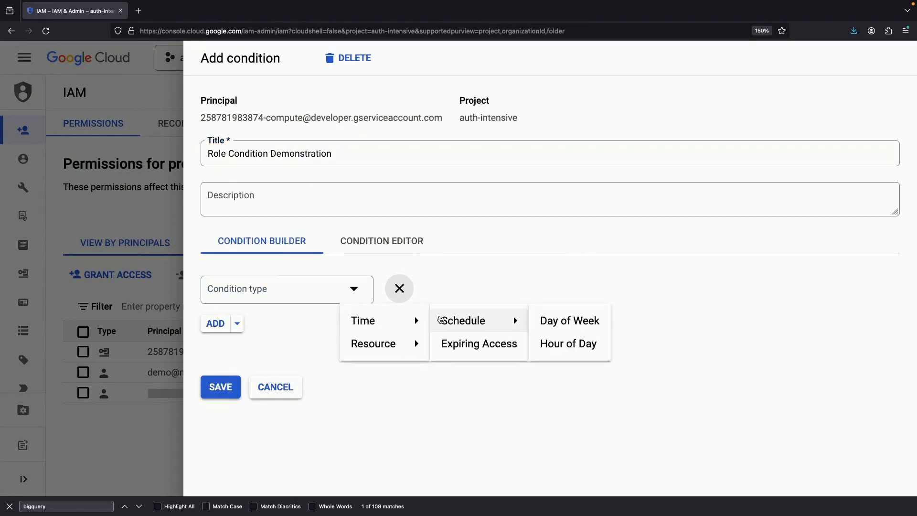
mouse_move(405, 338)
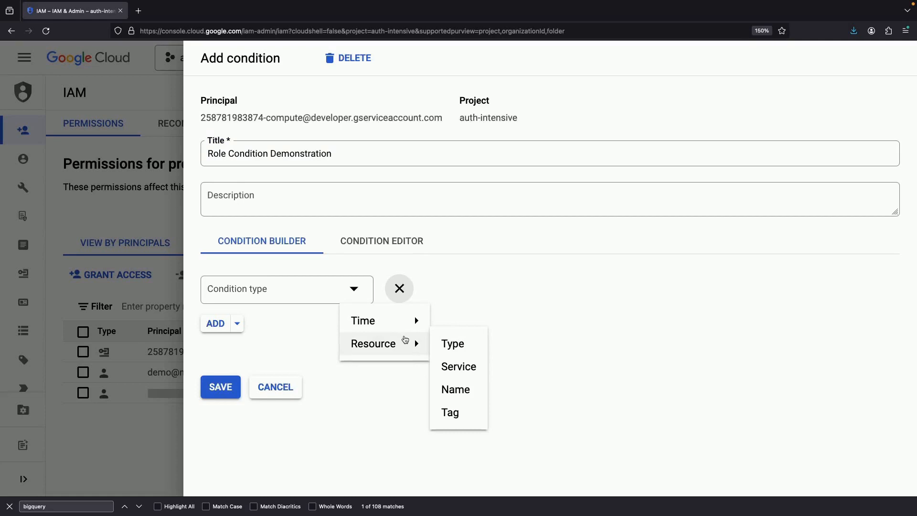
click(454, 390)
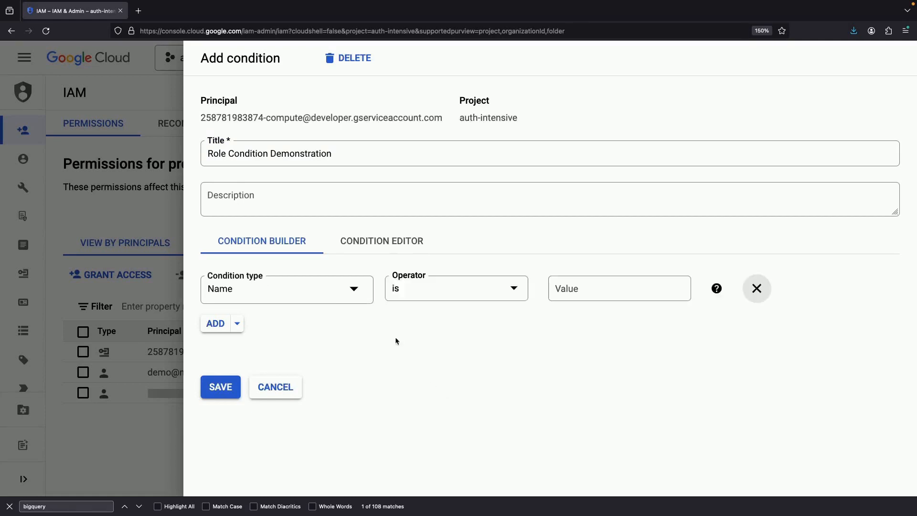
click(371, 244)
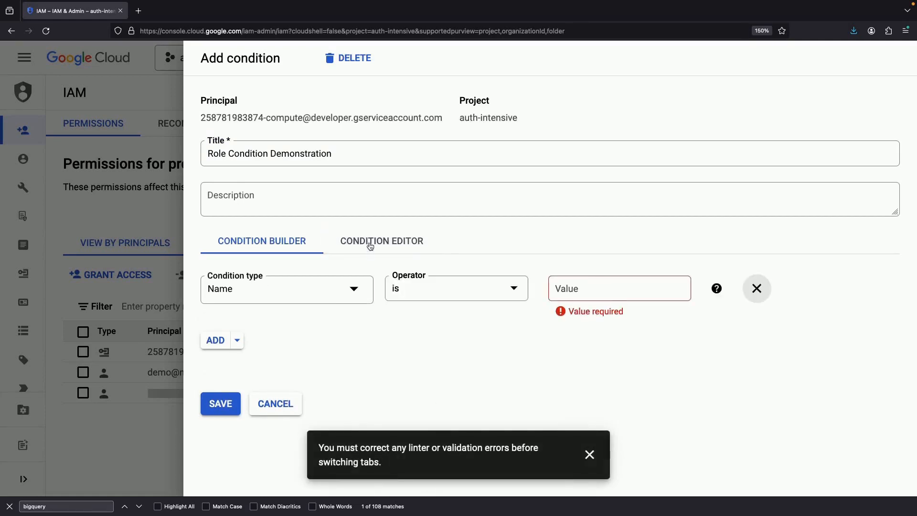
click(756, 288)
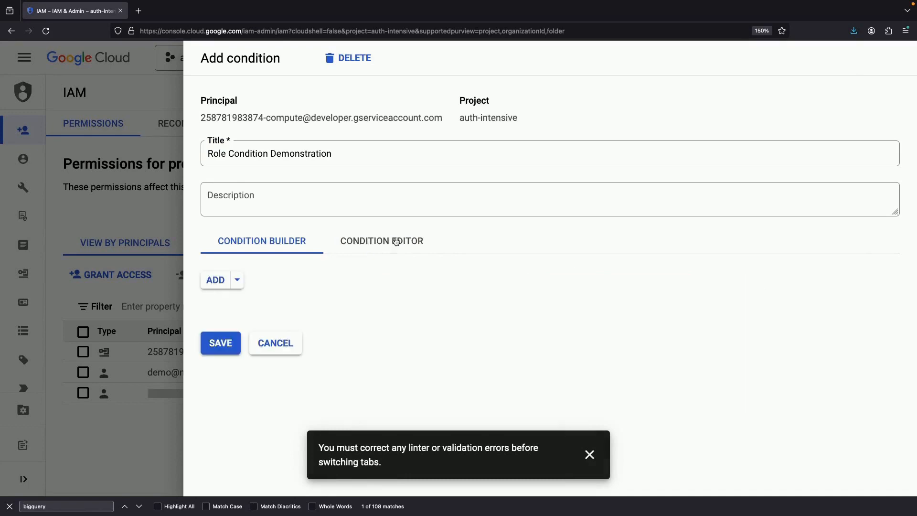
Switch to the condition editor, open the IAM Conditions documentation, and examine how Common Expression Language is used for conditions.
click(394, 242)
click(253, 273)
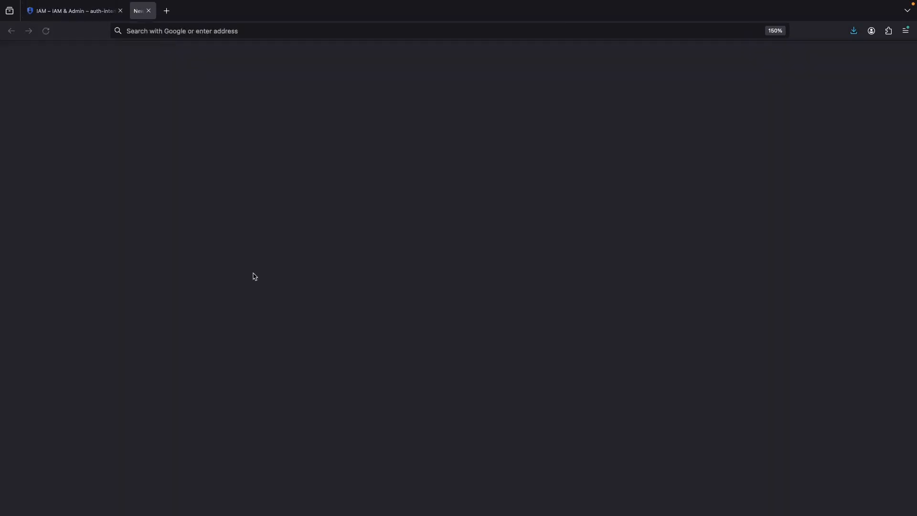
scroll(276, 304, down, 15)
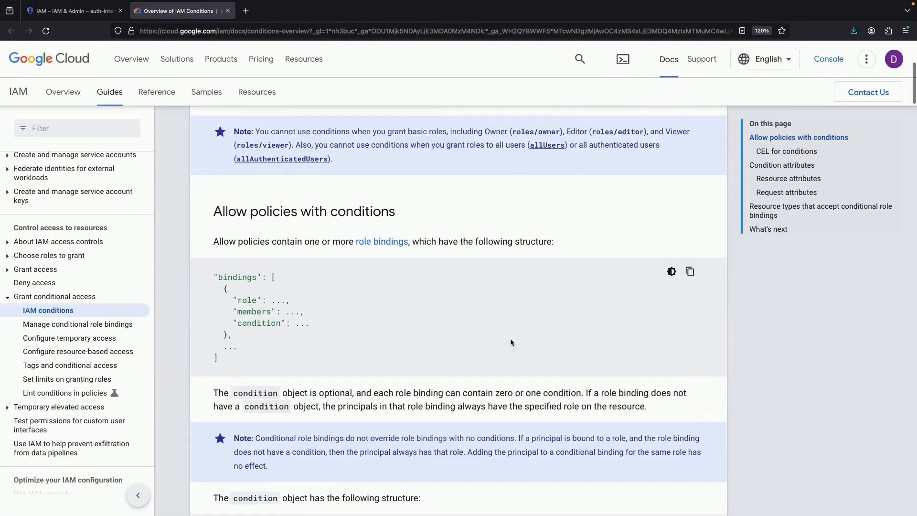
scroll(510, 342, down, 4)
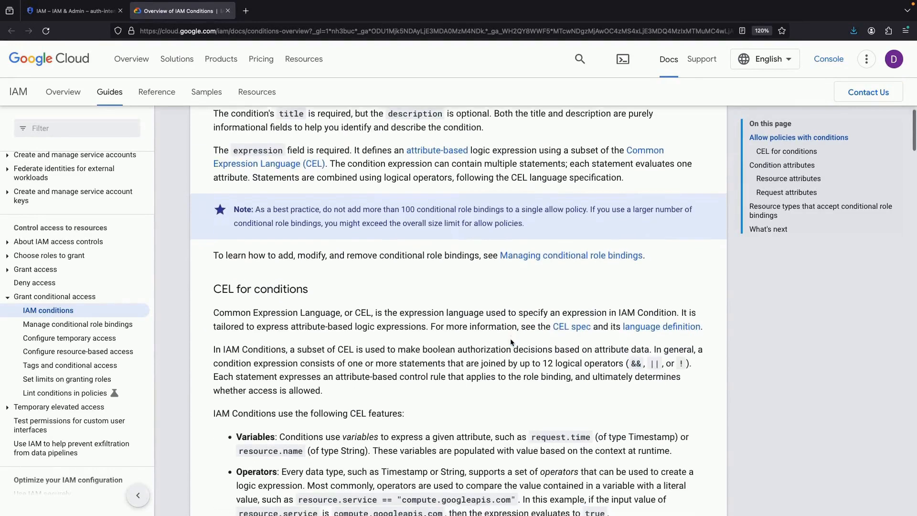
drag(240, 233, 321, 240)
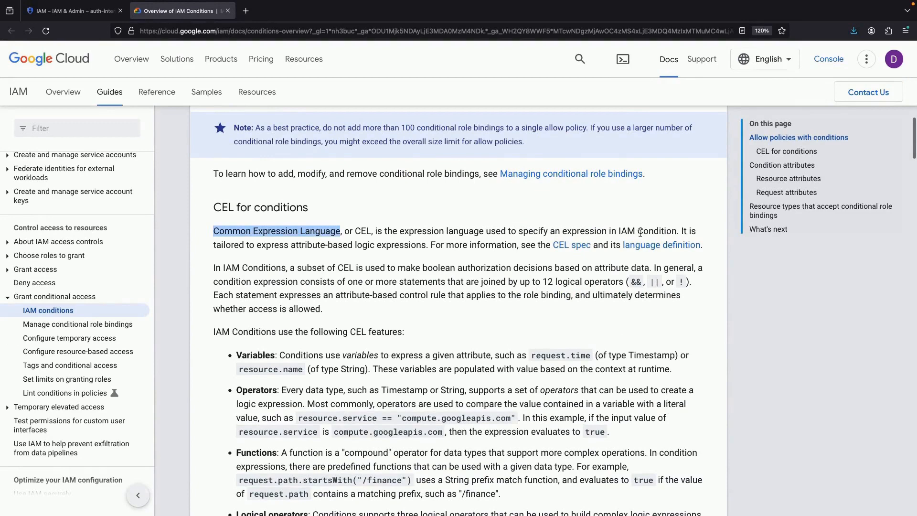
drag(620, 231, 677, 231)
click(389, 226)
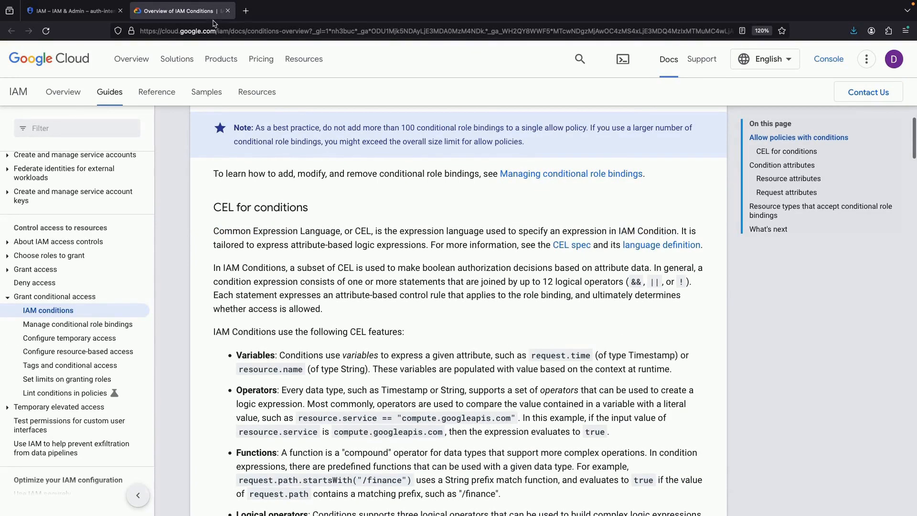
Return to the console, abandon the unsaved condition and role changes, and open BigQuery from the auth-intensive welcome page.
mouse_move(96, 14)
click(91, 35)
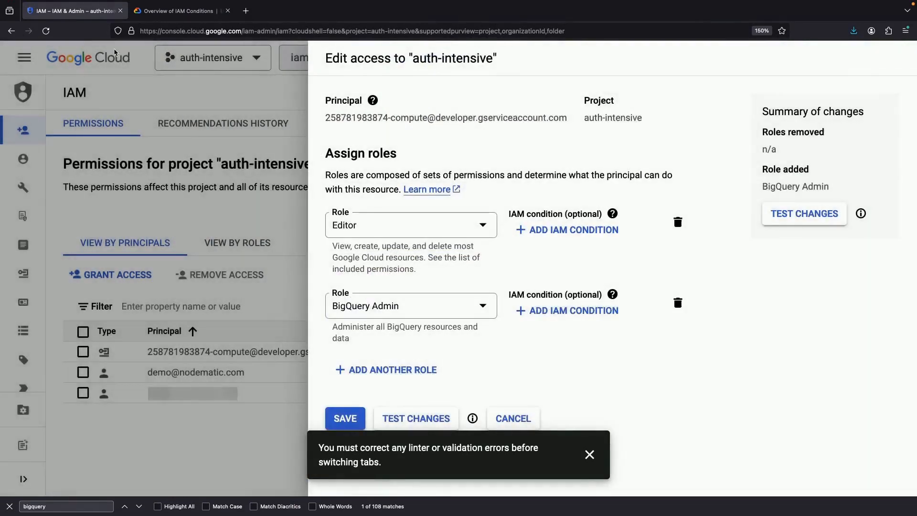
click(103, 57)
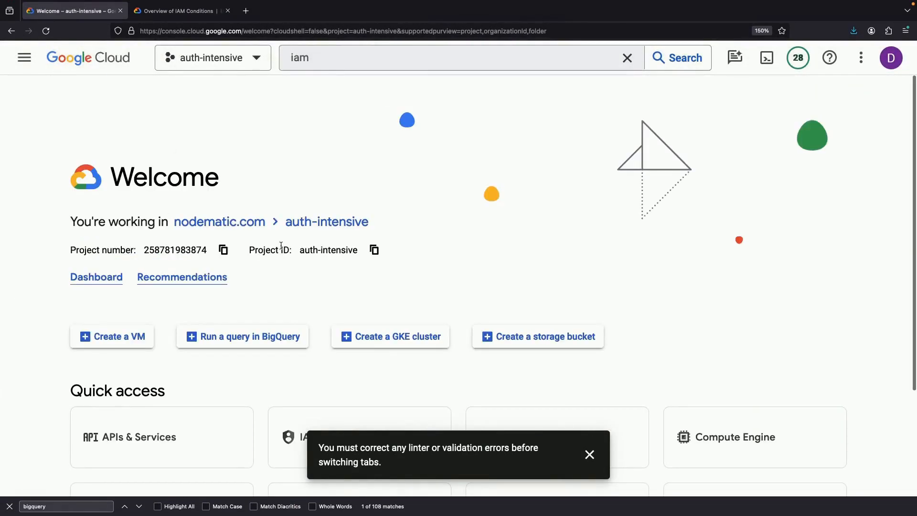
click(589, 454)
scroll(528, 395, down, 3)
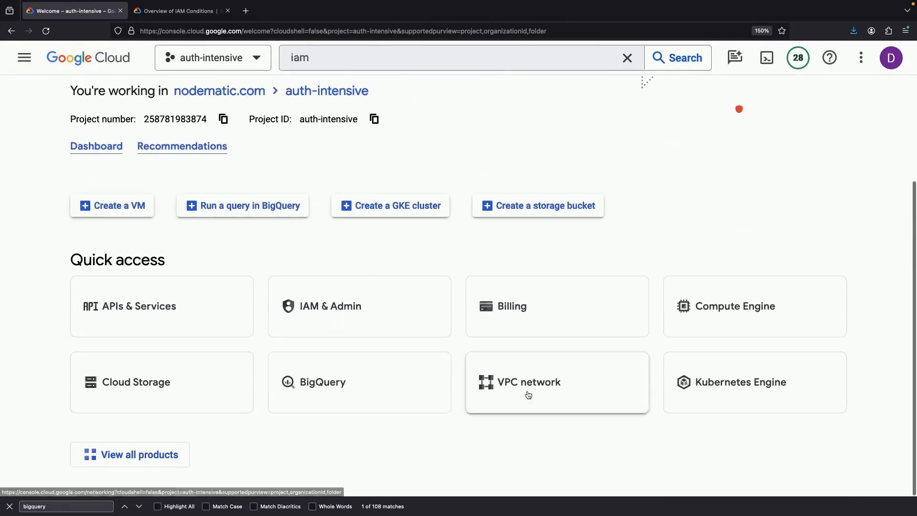
click(301, 377)
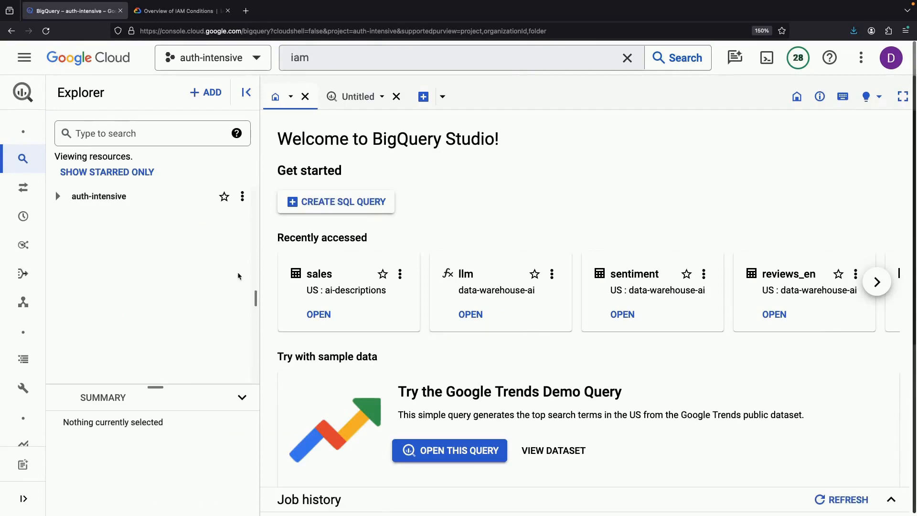
Create a dataset with the ID "demonstration" in the auth-intensive project, keeping the US multi-region location.
click(58, 196)
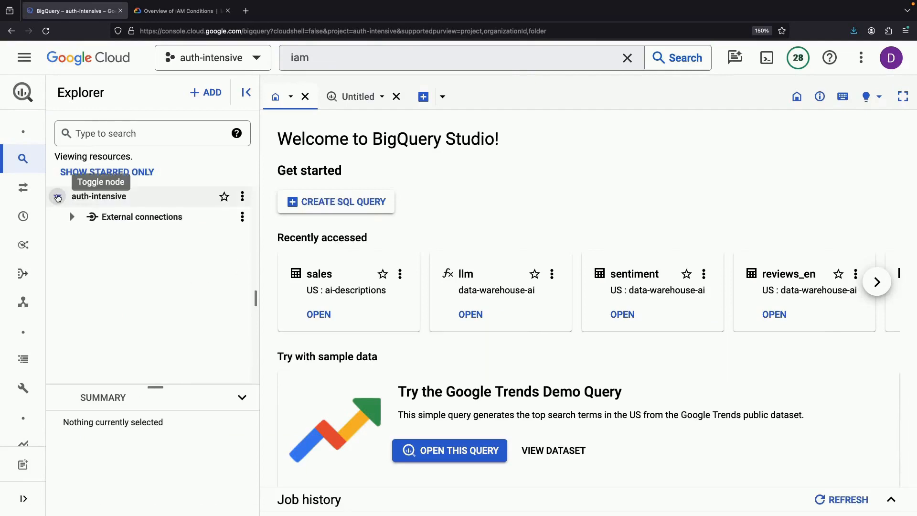
click(242, 196)
click(260, 219)
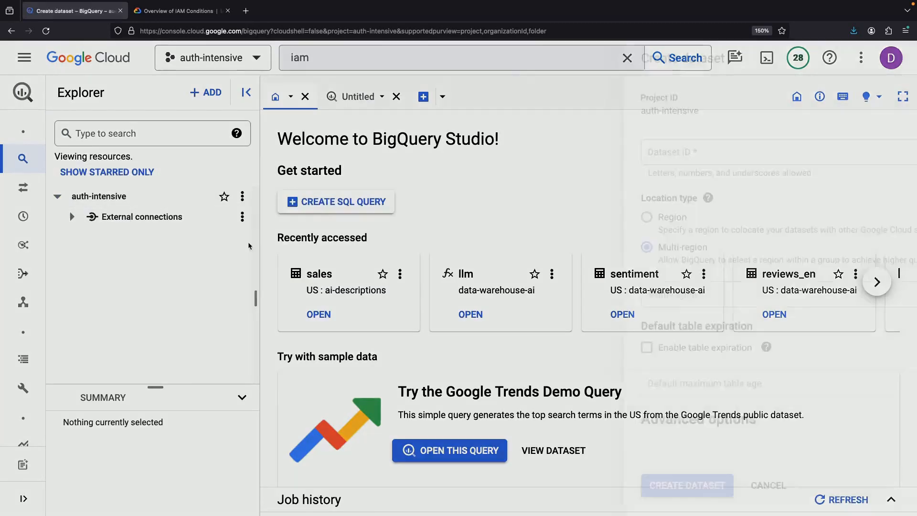
click(574, 162)
text(demonstration)
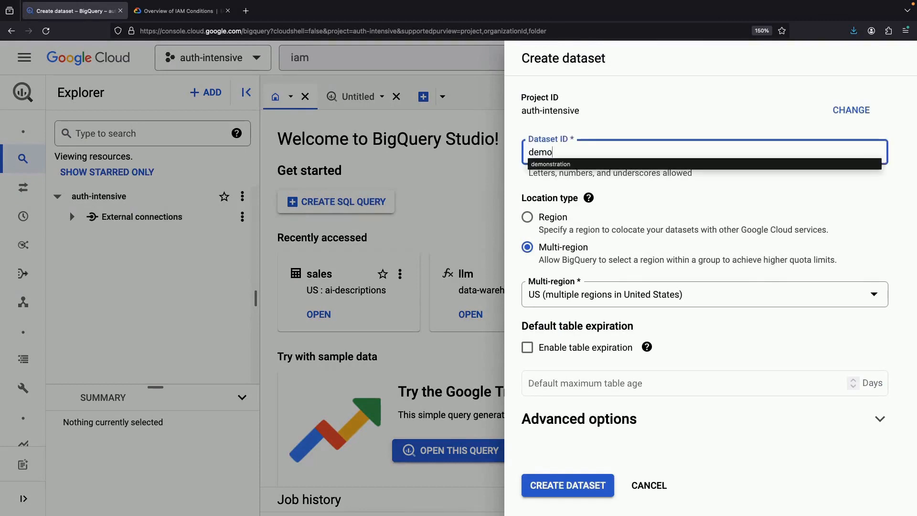
click(561, 492)
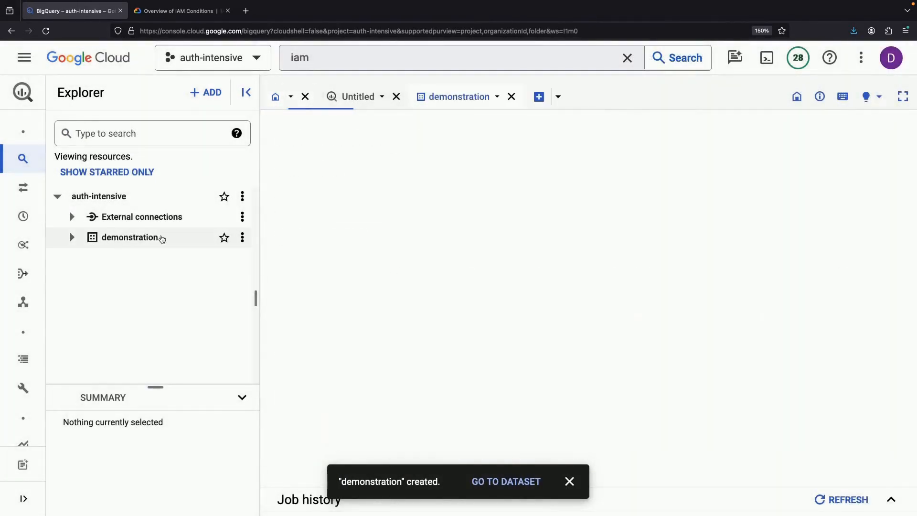
Open the sharing permissions of the demonstration dataset and start granting access to a new principal.
click(162, 239)
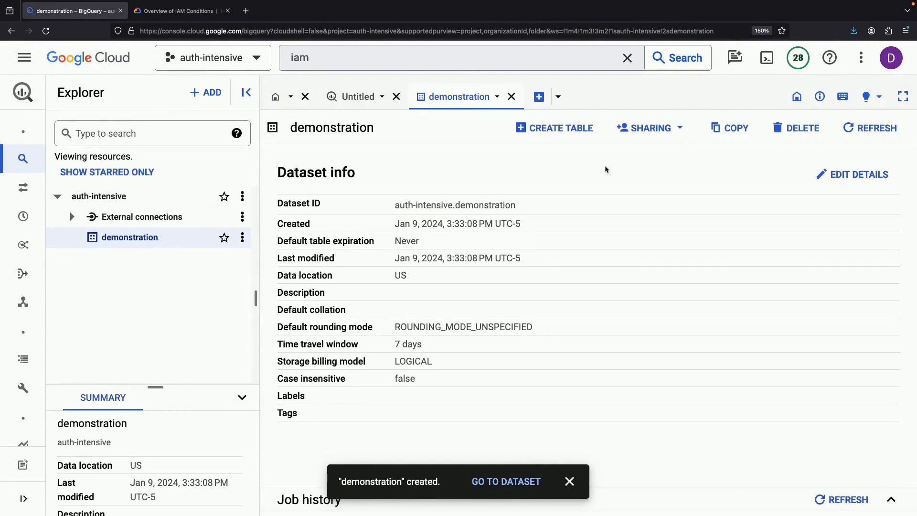
click(651, 128)
click(647, 158)
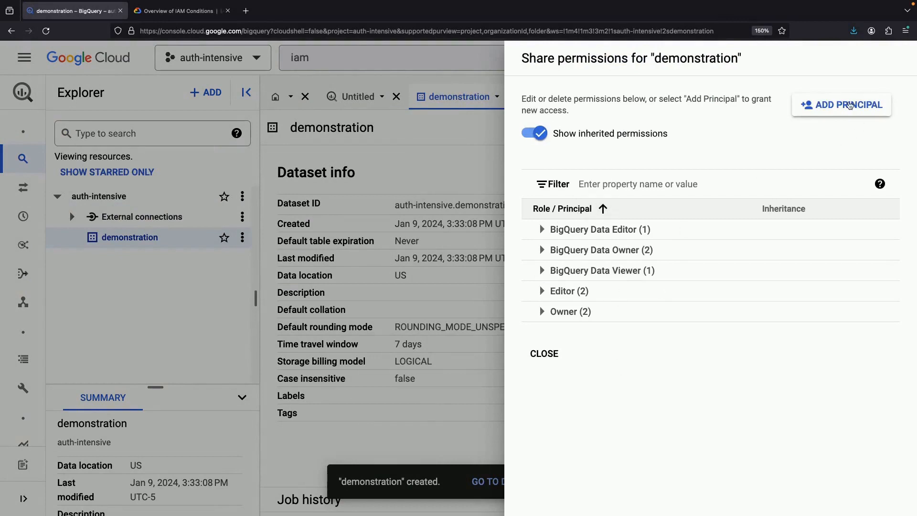
click(848, 106)
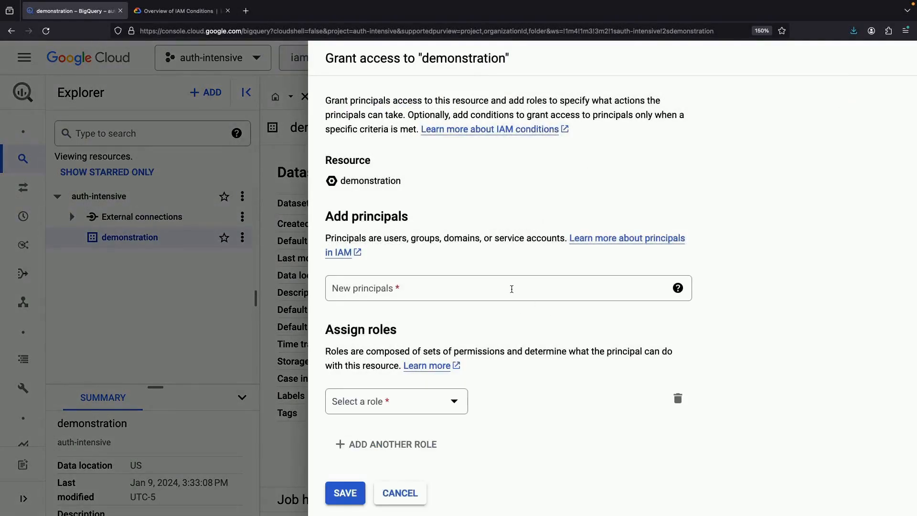
double_click(362, 180)
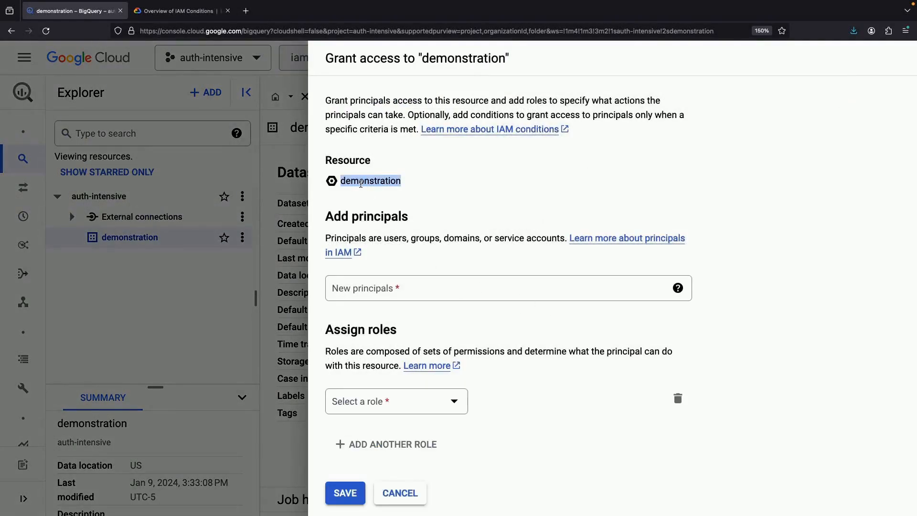
click(360, 183)
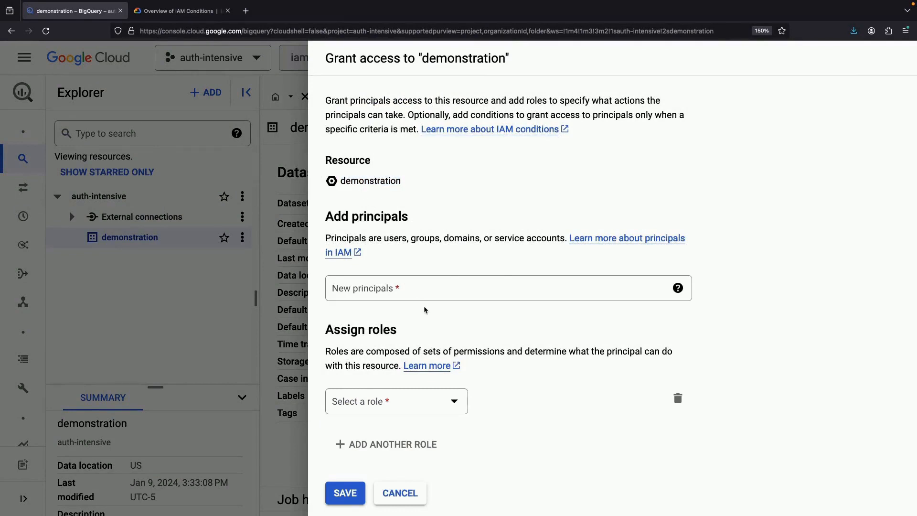
Grant the demonstration service account the BigQuery Data Editor role on the dataset, save the policy, and close the share permissions.
click(419, 293)
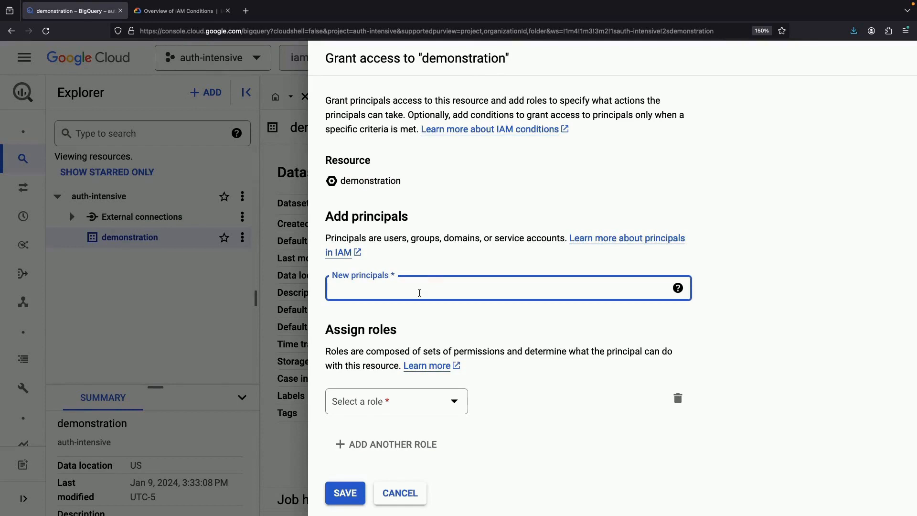
key(ctrl+v)
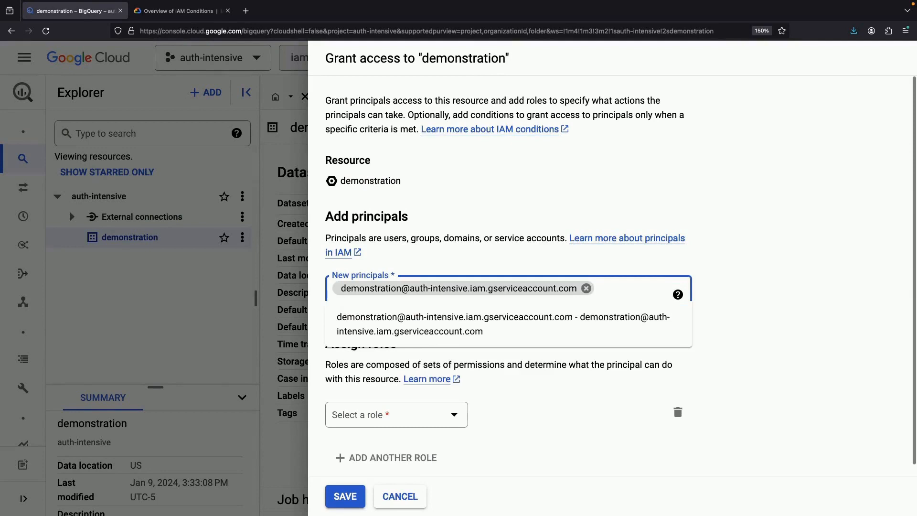
click(565, 416)
click(441, 413)
scroll(406, 296, down, 1)
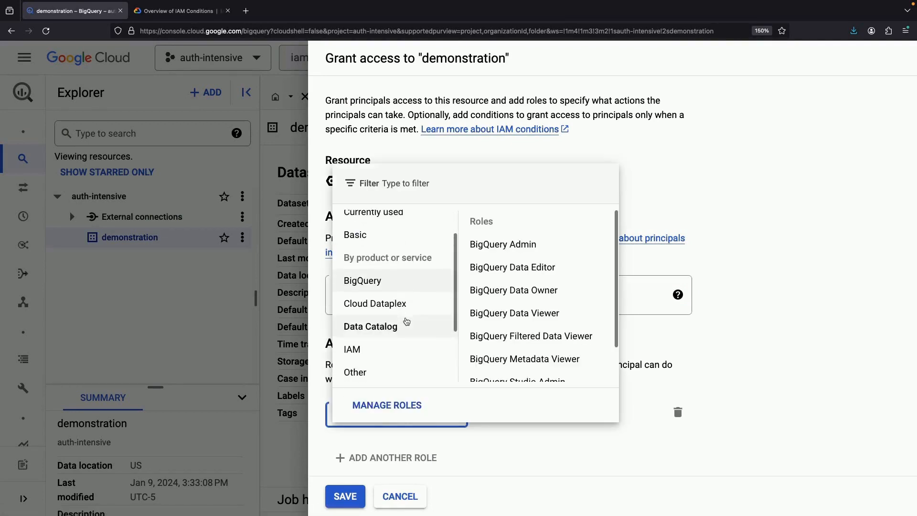
mouse_move(385, 213)
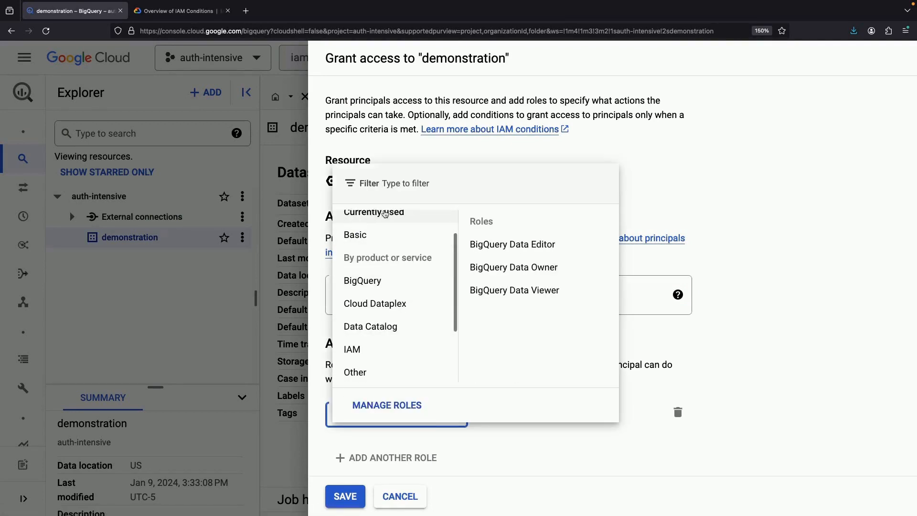
click(533, 245)
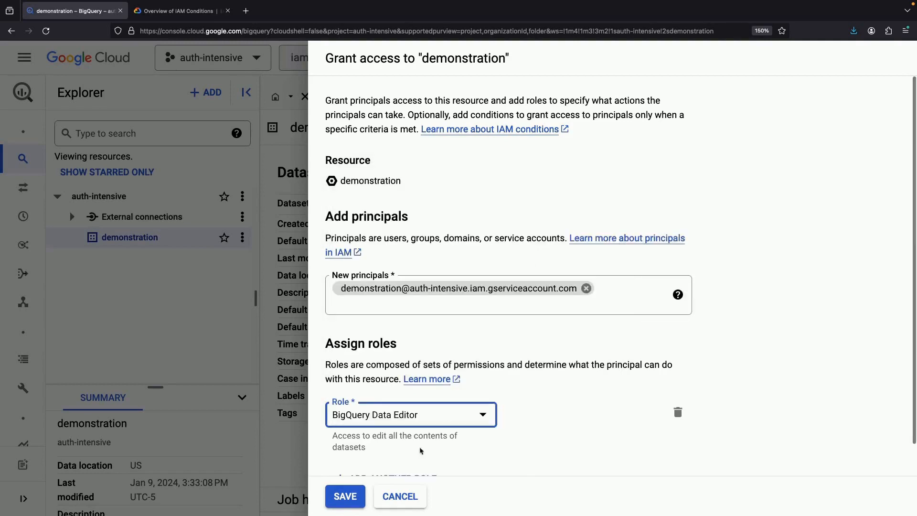
double_click(356, 182)
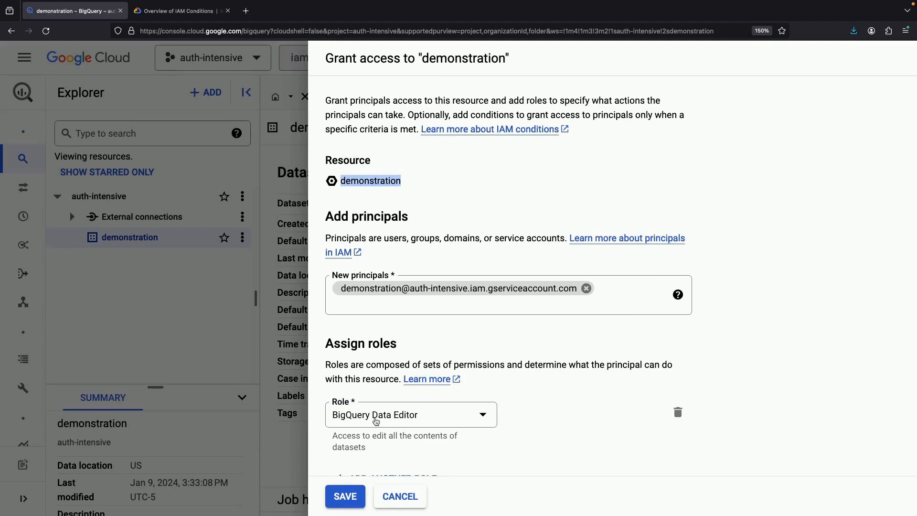
click(344, 497)
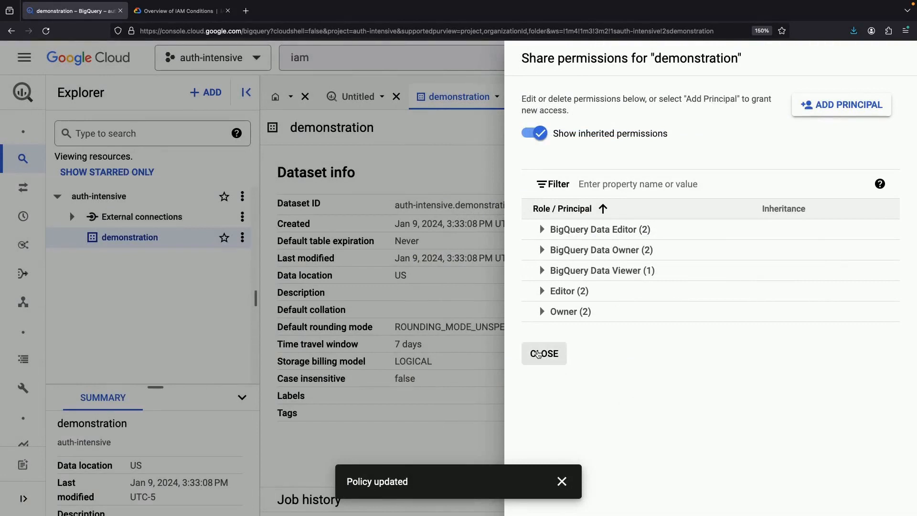
click(539, 356)
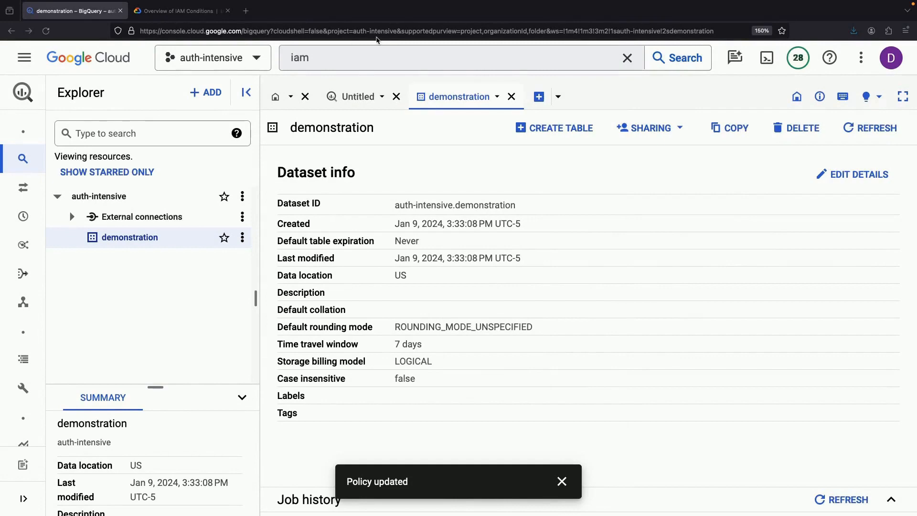
Search the console for "roles" and open the IAM & Admin Roles page of the auth-intensive project.
click(340, 62)
text(ro)
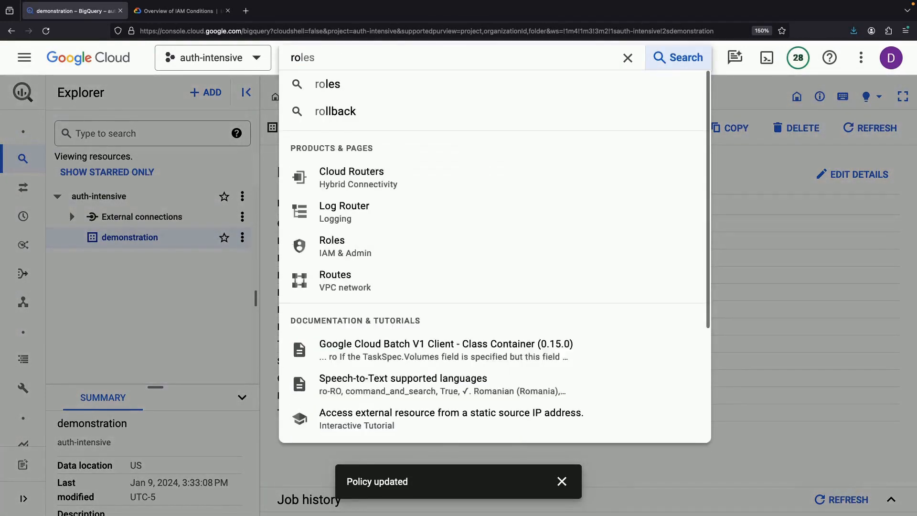
text(les)
click(348, 116)
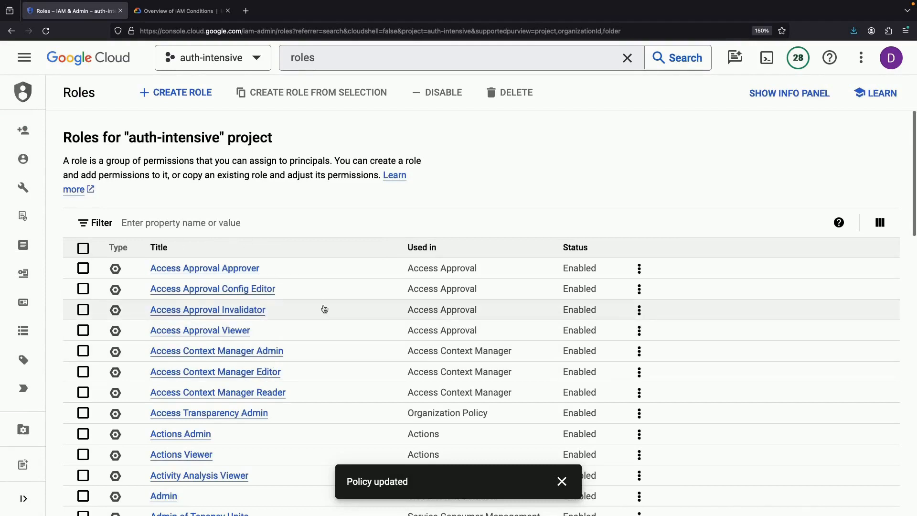
Filter the project's roles by the bigquery.datasets.create permission and look through the matching roles.
click(230, 220)
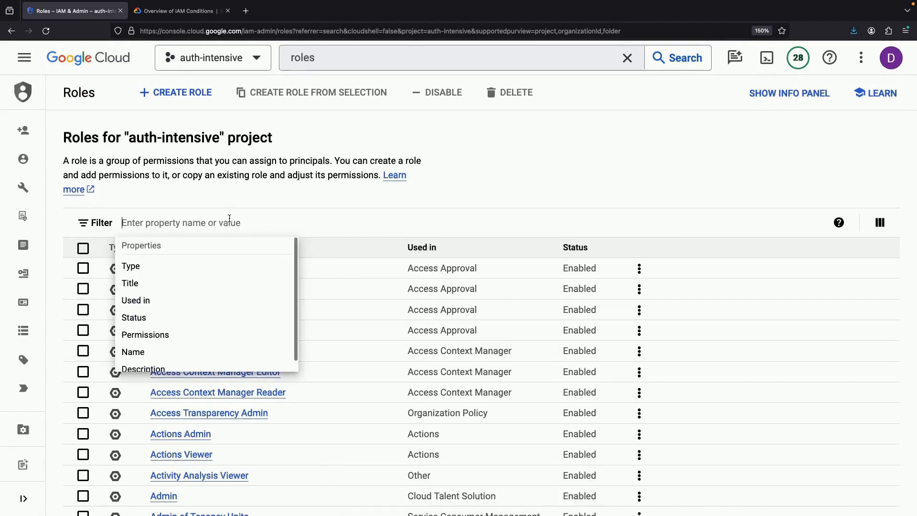
text(bigquery)
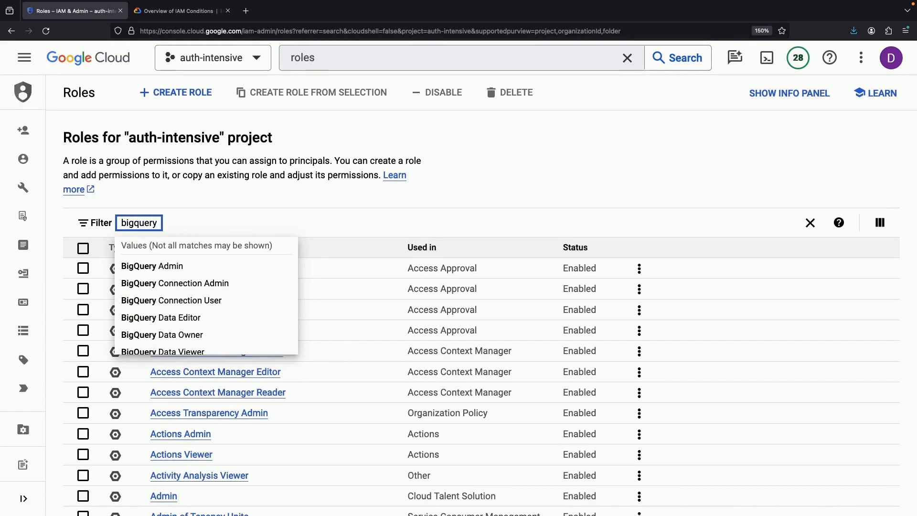
key(Return)
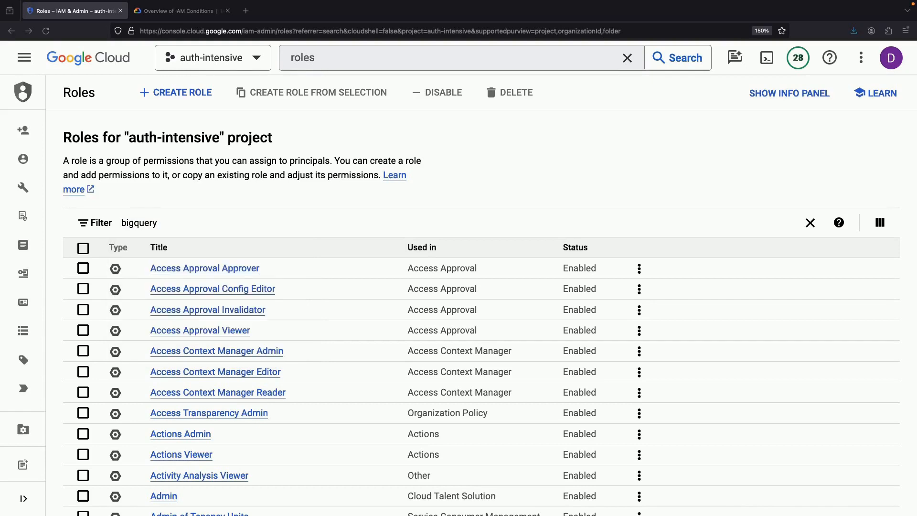
click(163, 233)
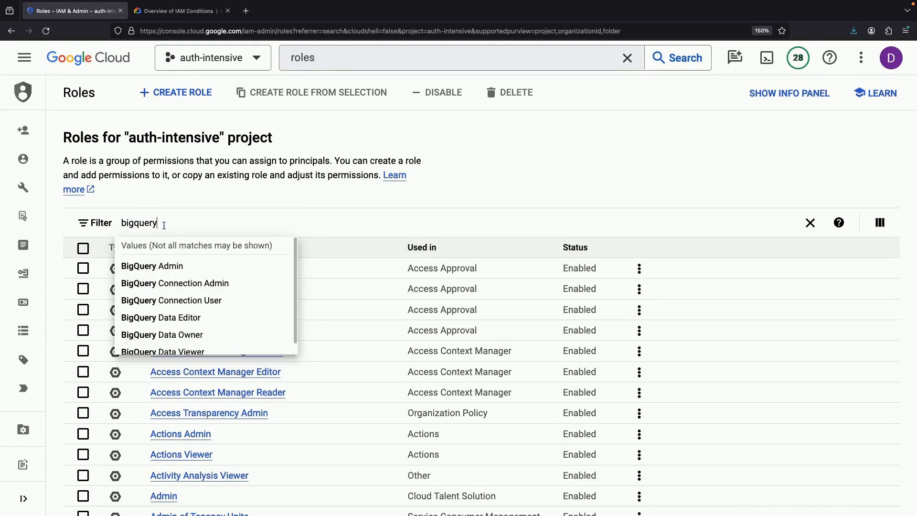
text(.data)
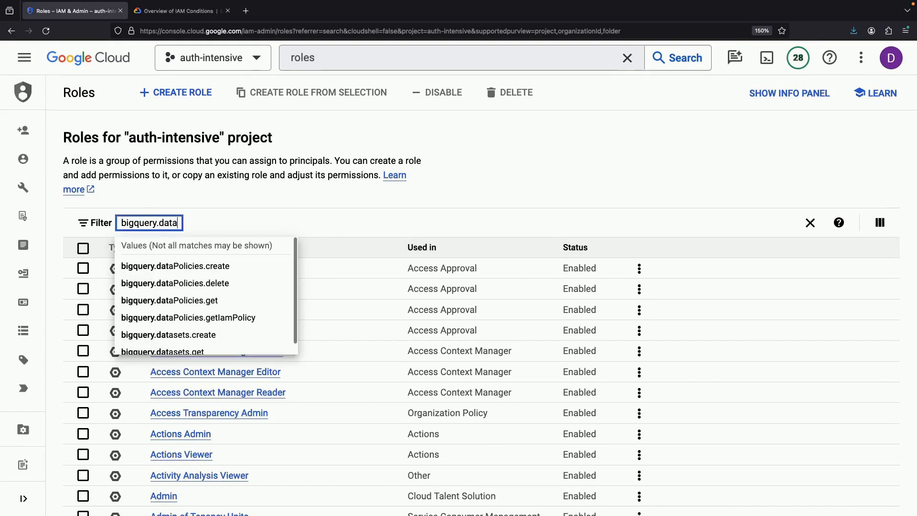
text(sets.create)
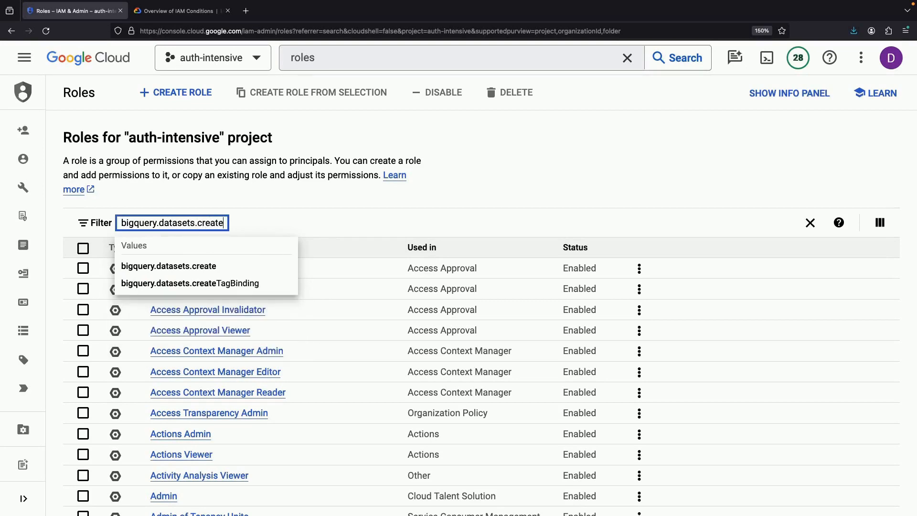
key(Return)
scroll(285, 294, down, 3)
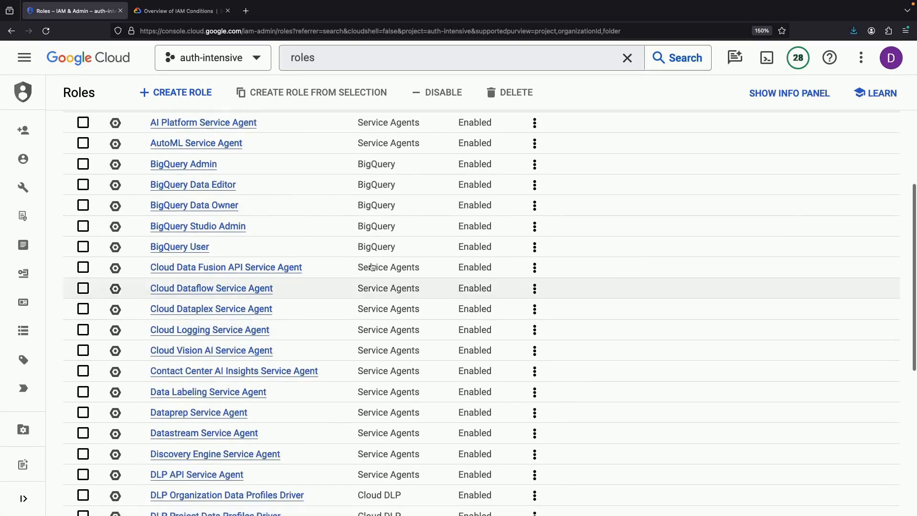
scroll(244, 274, up, 3)
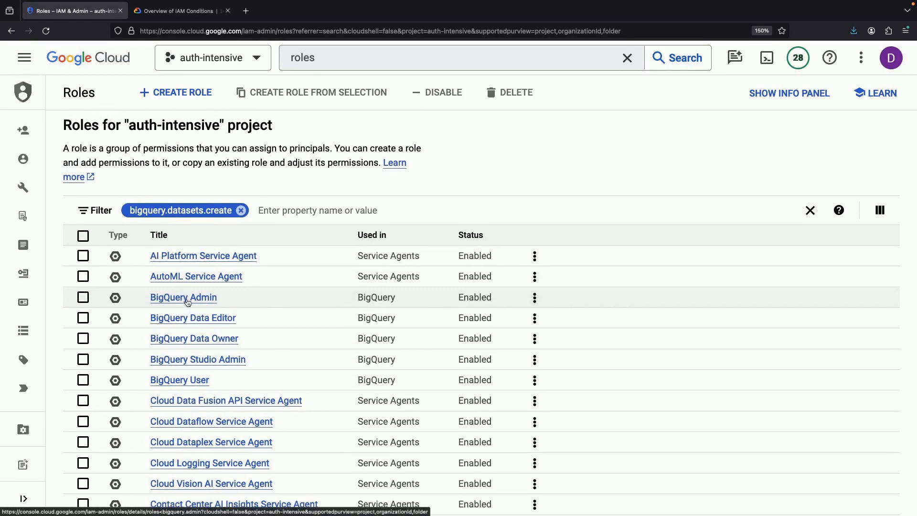
Examine the BigQuery Admin role's assigned permissions, locate bigquery.datasets.create, and return to the roles list.
click(187, 298)
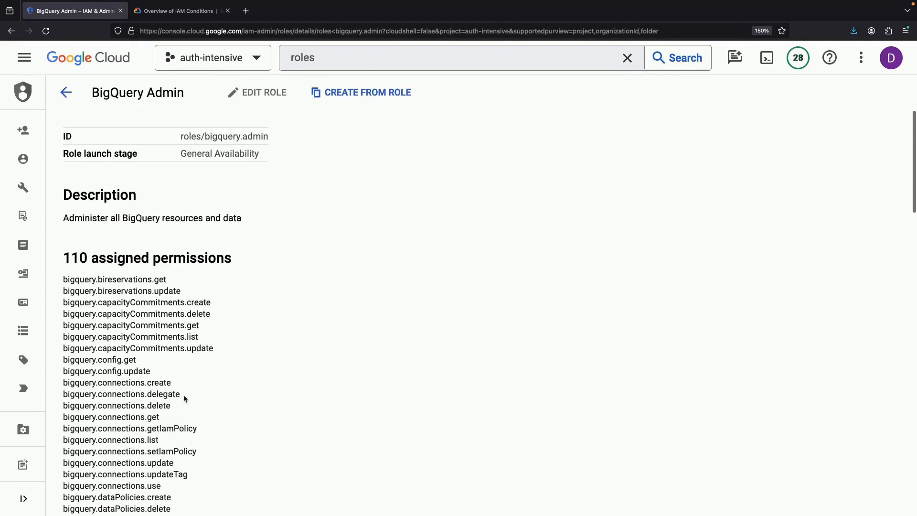
scroll(184, 398, down, 5)
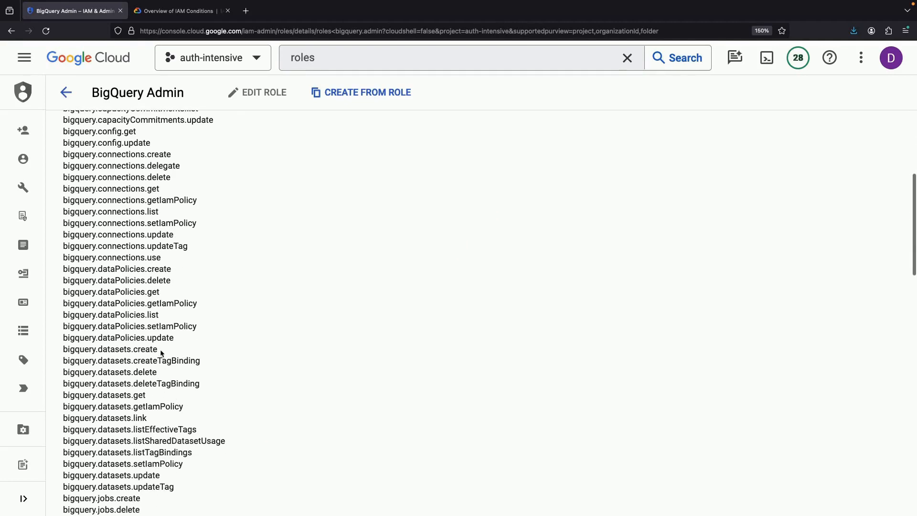
drag(160, 349, 63, 350)
scroll(155, 256, up, 5)
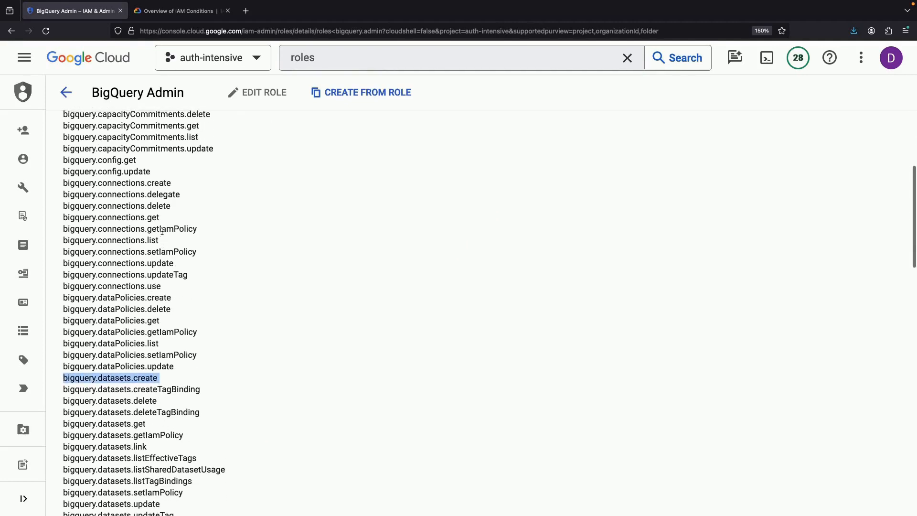
click(66, 92)
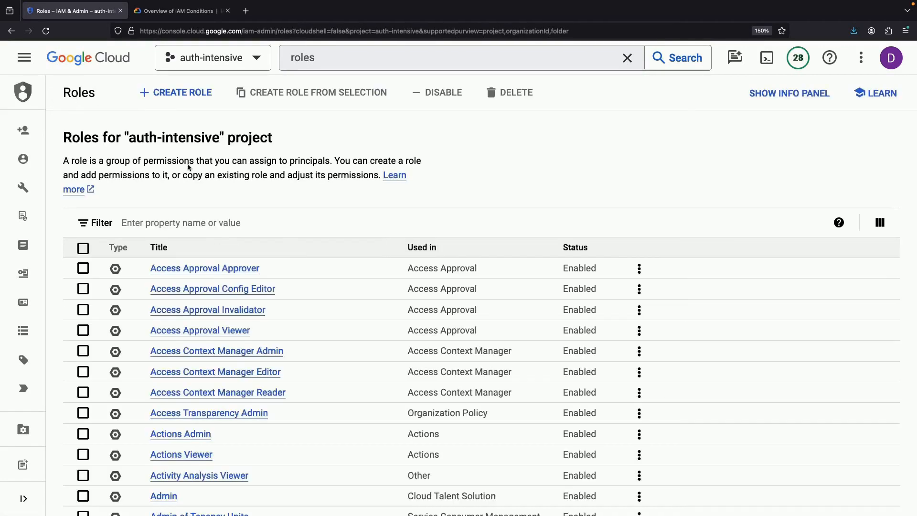
Start creating a custom role, open the selection for adding permissions, and browse the available permissions.
click(183, 101)
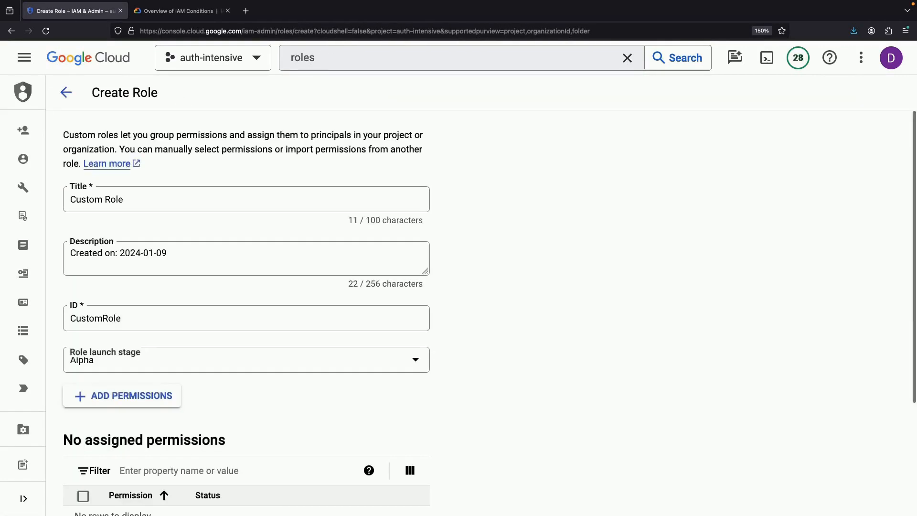
scroll(173, 284, down, 5)
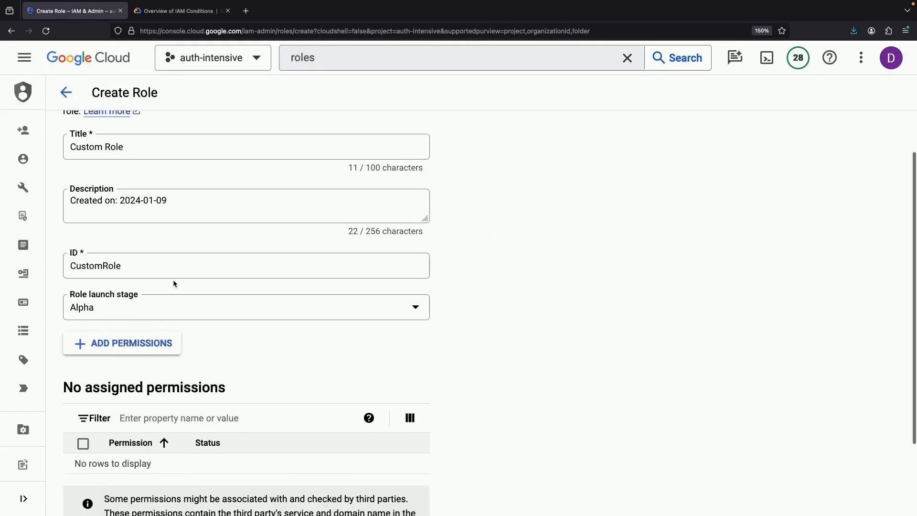
click(146, 254)
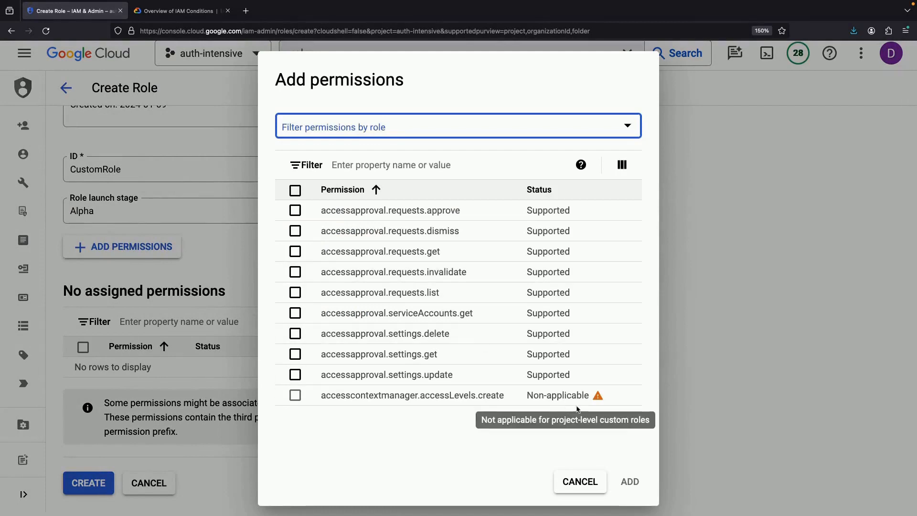
click(631, 417)
click(631, 417)
click(631, 417)
click(631, 417)
click(631, 417)
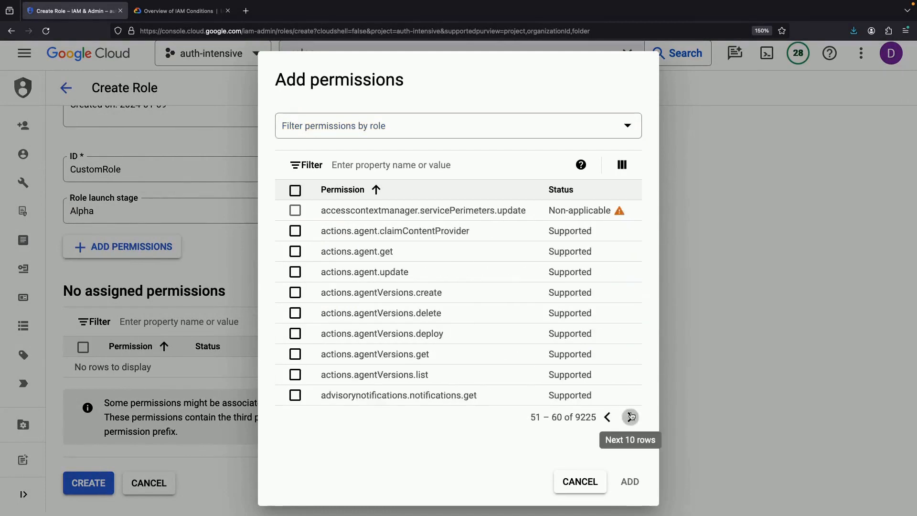
click(630, 417)
click(630, 417)
Filter the permissions available to the custom role by the BigQuery Admin role and browse the filtered list.
click(409, 128)
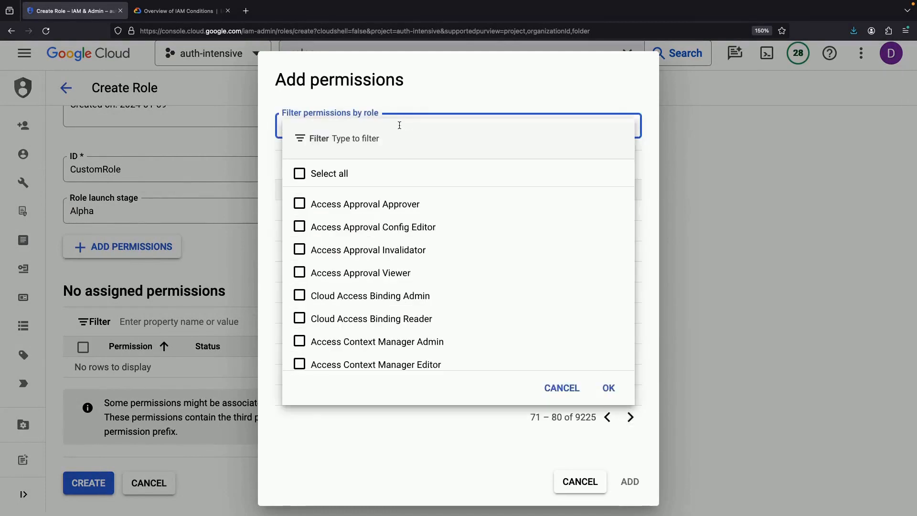
text(bigquery)
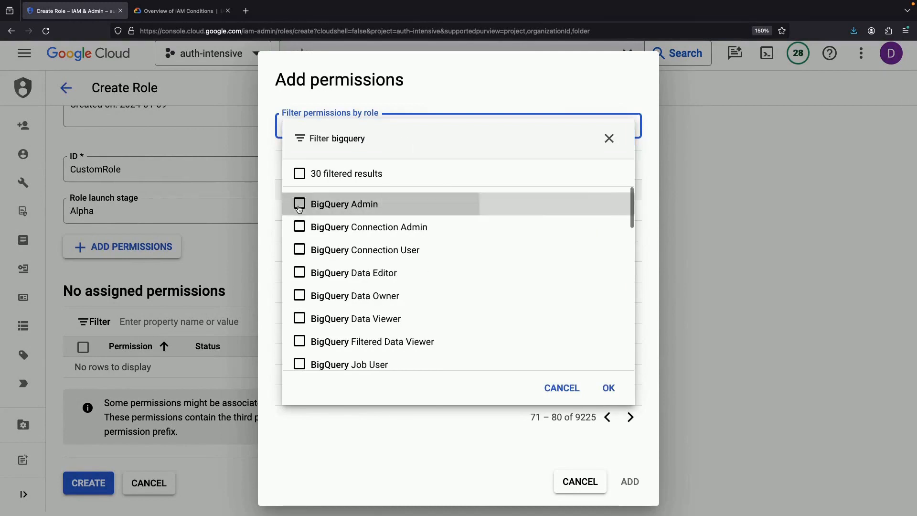
click(299, 204)
click(609, 387)
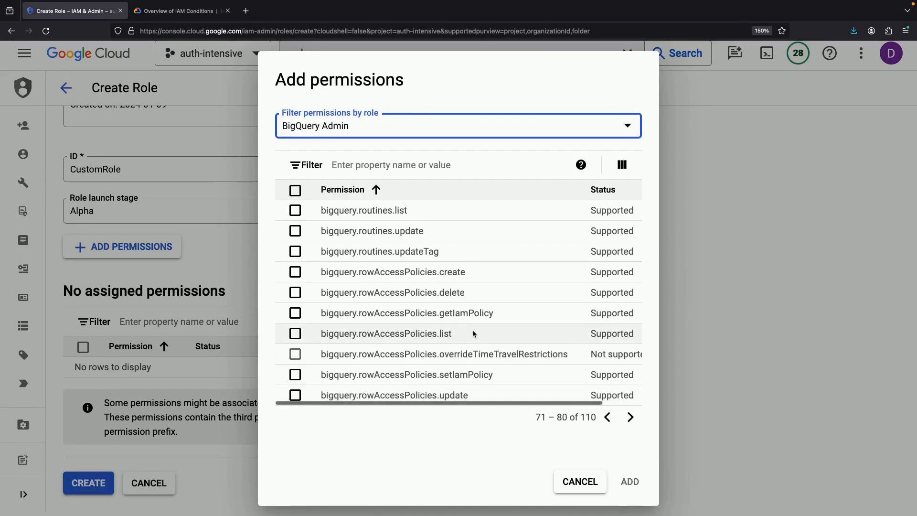
click(630, 418)
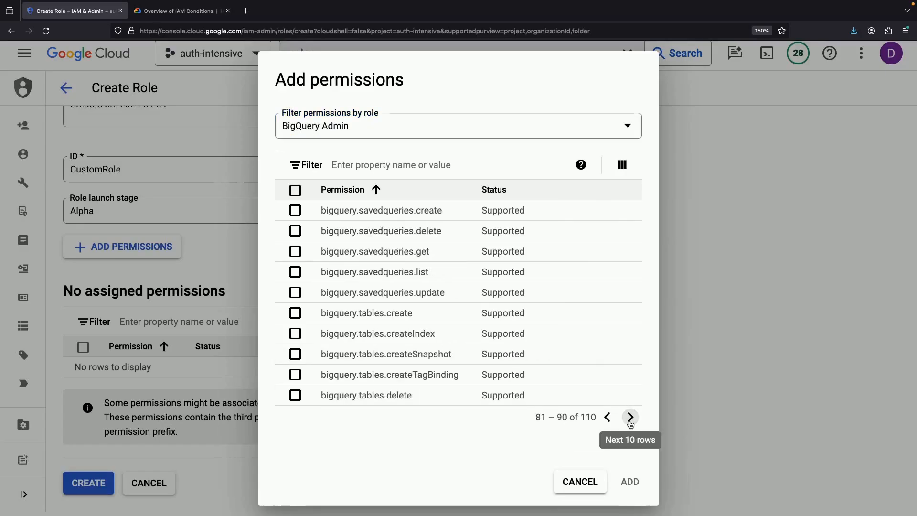
Select the bigquery.tables permissions create, createIndex, createSnapshot, createTagBinding and delete for the custom role.
click(295, 313)
click(295, 334)
click(295, 354)
click(295, 375)
click(295, 396)
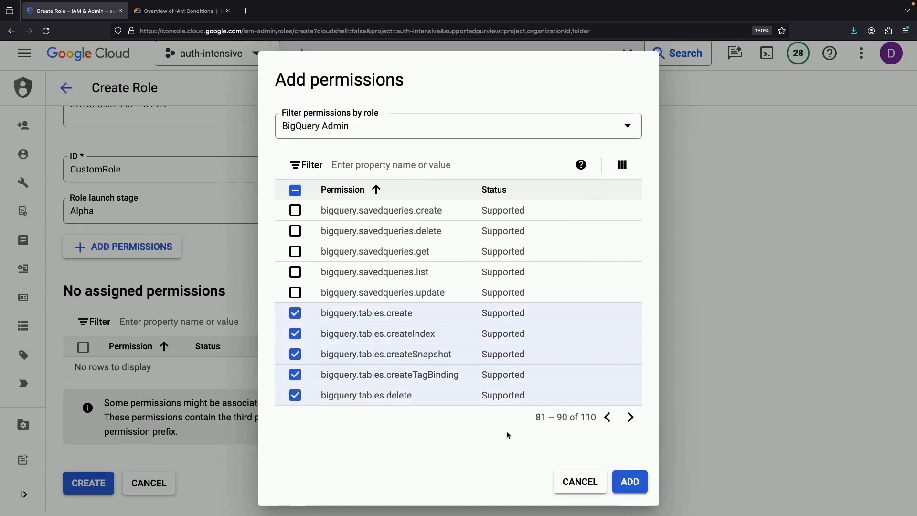
Also select the bigquery.tables permissions from deleteIndex through list on the following page, and add all selected permissions to the custom role.
click(630, 417)
click(295, 210)
click(296, 230)
click(295, 252)
click(295, 271)
click(295, 293)
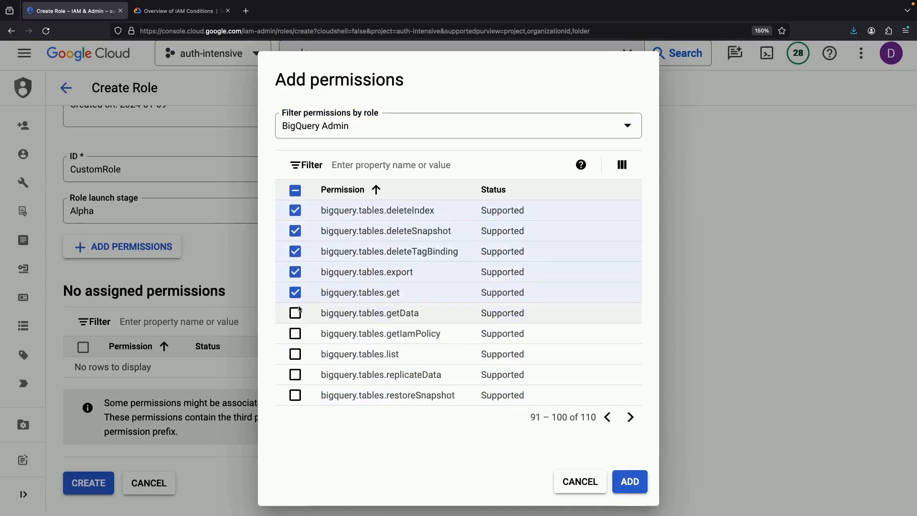
click(295, 312)
click(295, 333)
click(295, 354)
click(630, 481)
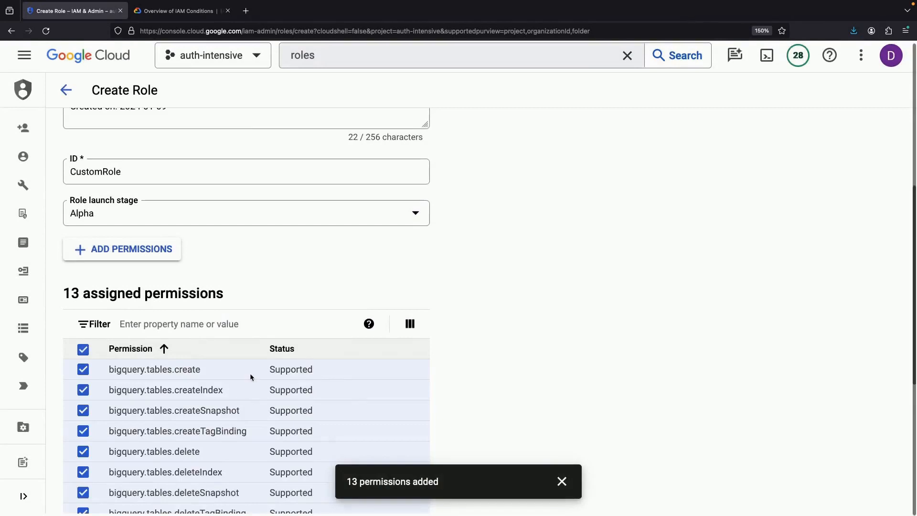
Create the custom role with its assigned permissions and dismiss the notification.
scroll(251, 378, down, 5)
click(88, 485)
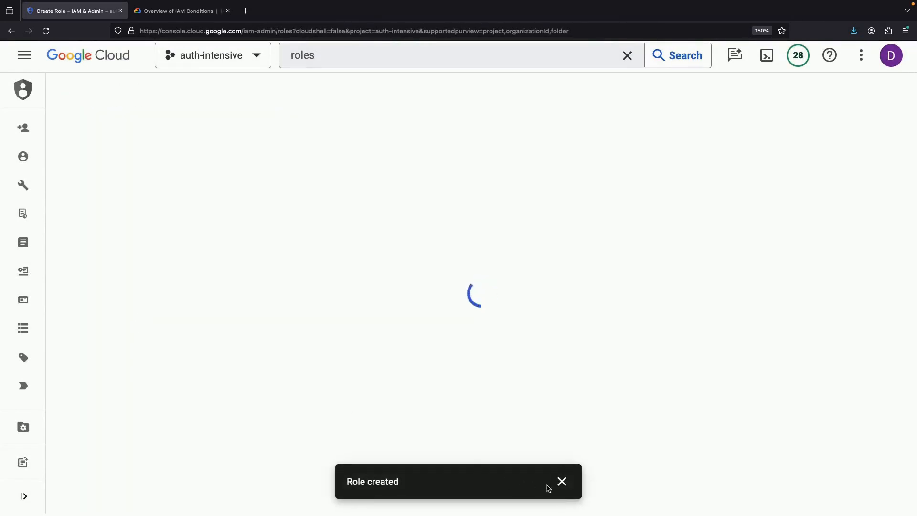
click(562, 482)
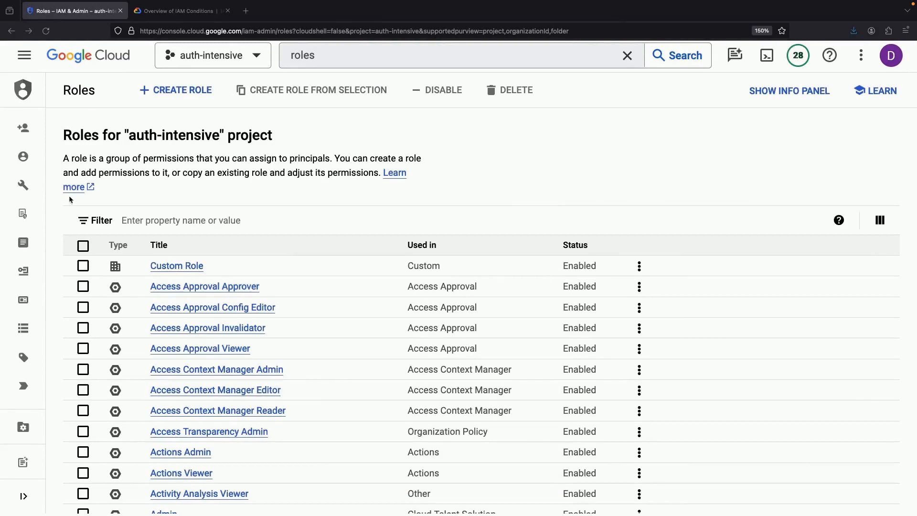
Open the project's service accounts and show the keys of the demonstration service account.
click(33, 279)
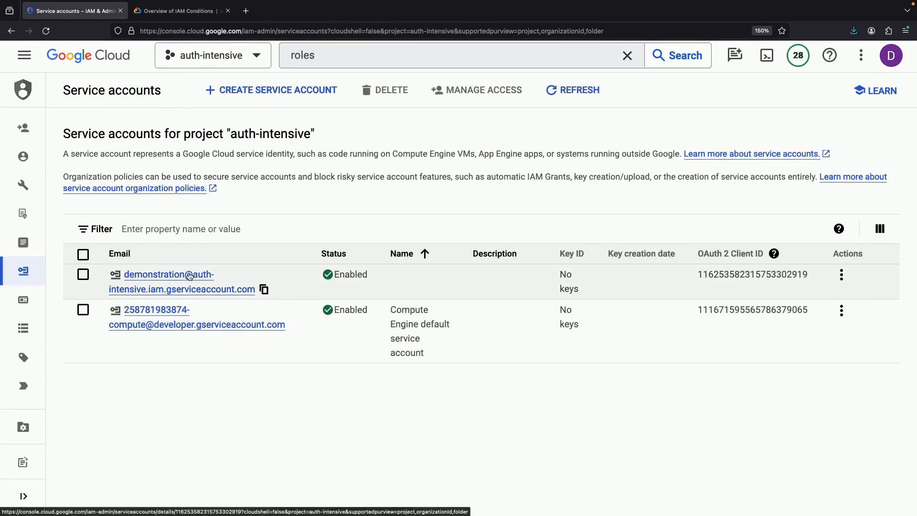
click(190, 276)
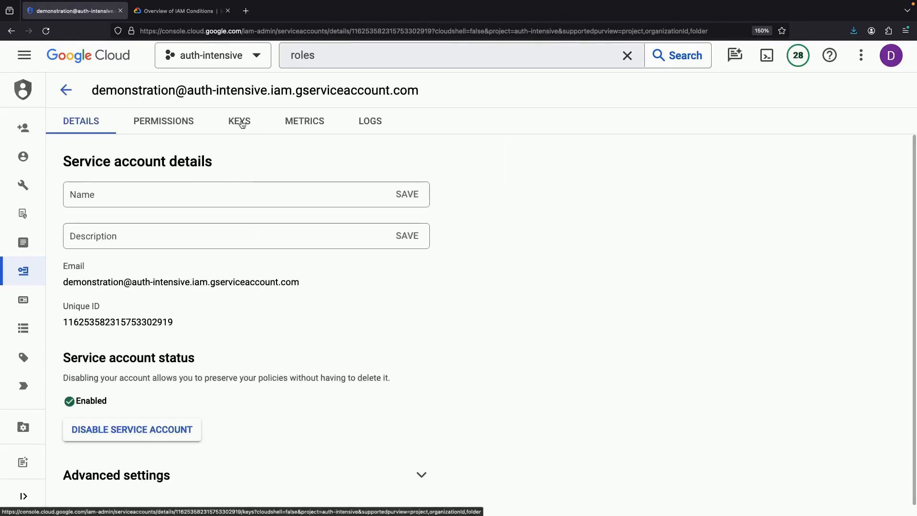
click(242, 124)
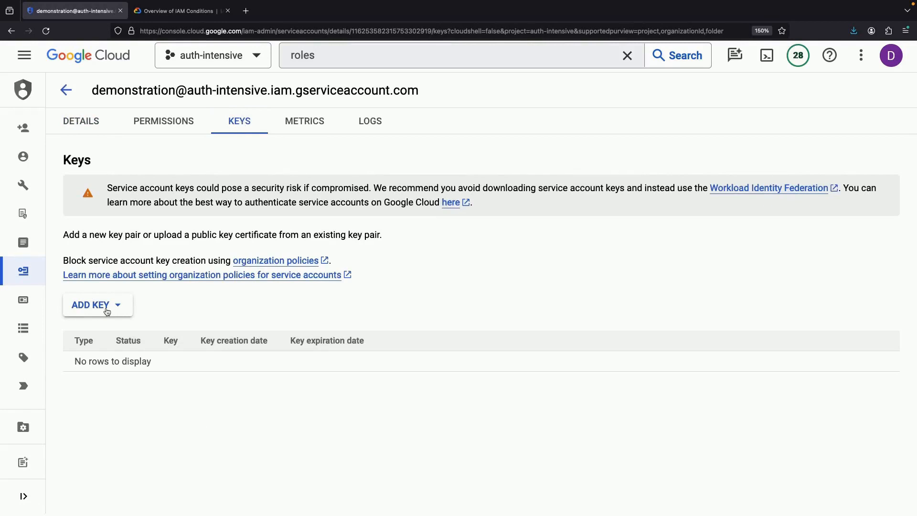
Create a JSON private key for the demonstration service account and check the key's expiration date.
click(107, 310)
click(117, 331)
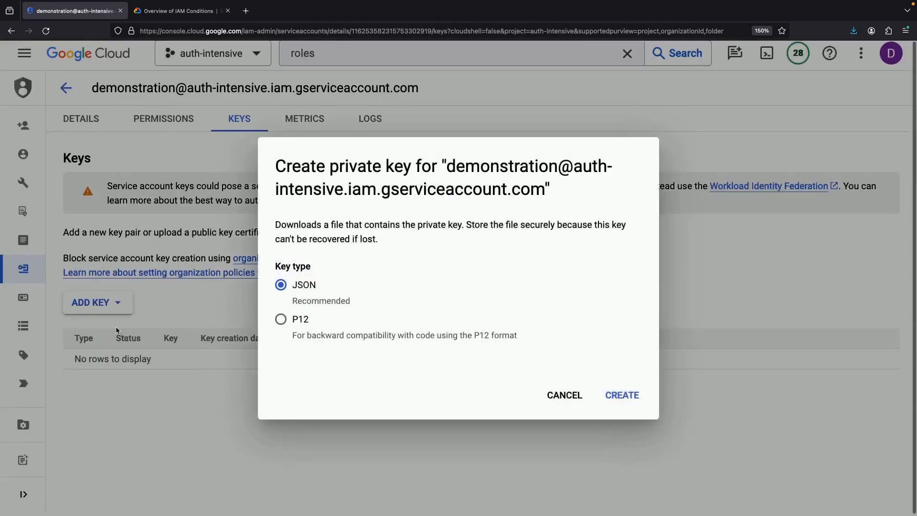
click(613, 399)
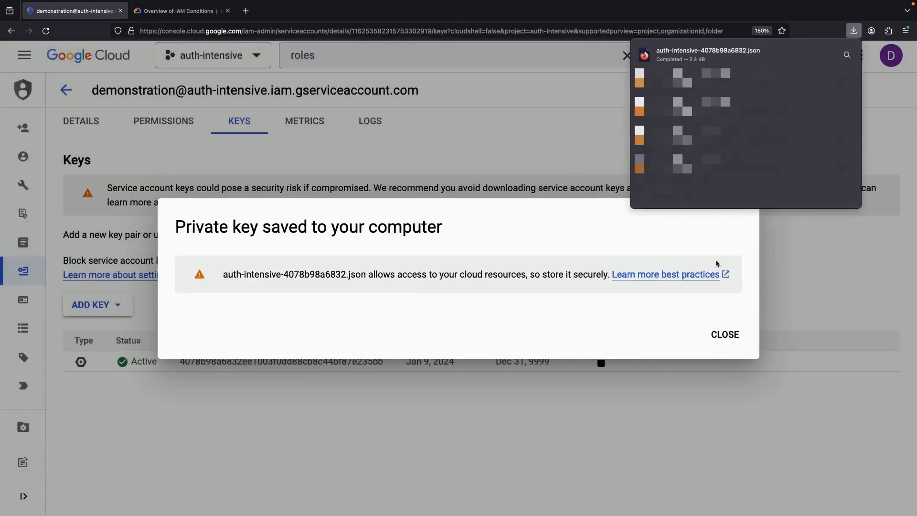
click(705, 252)
click(724, 334)
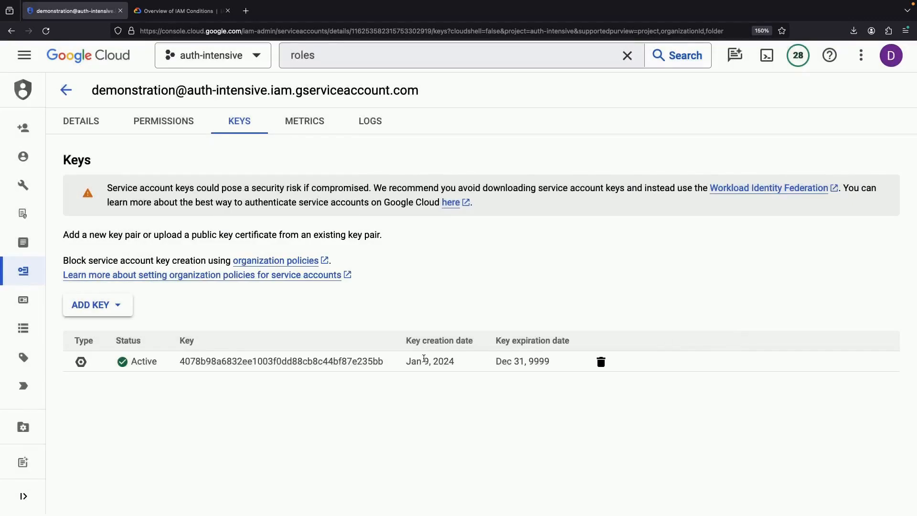
key(ctrl+plus)
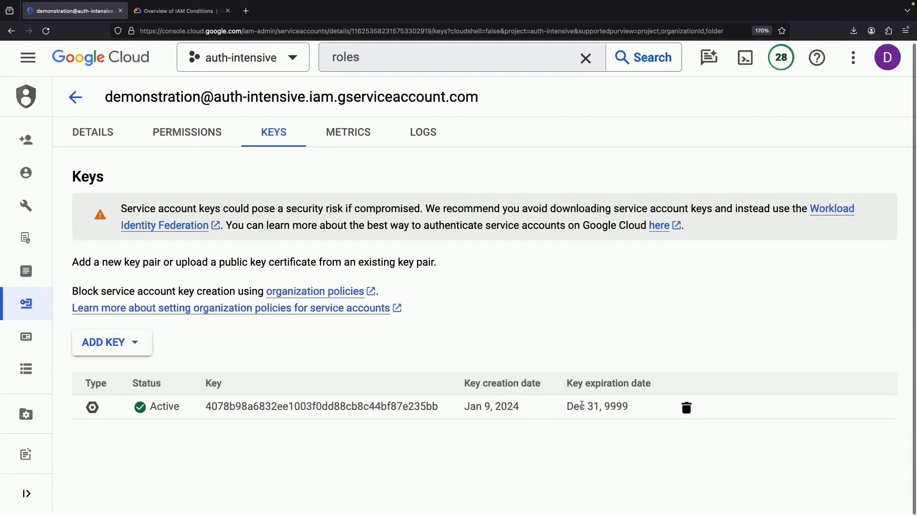
triple_click(581, 405)
click(524, 402)
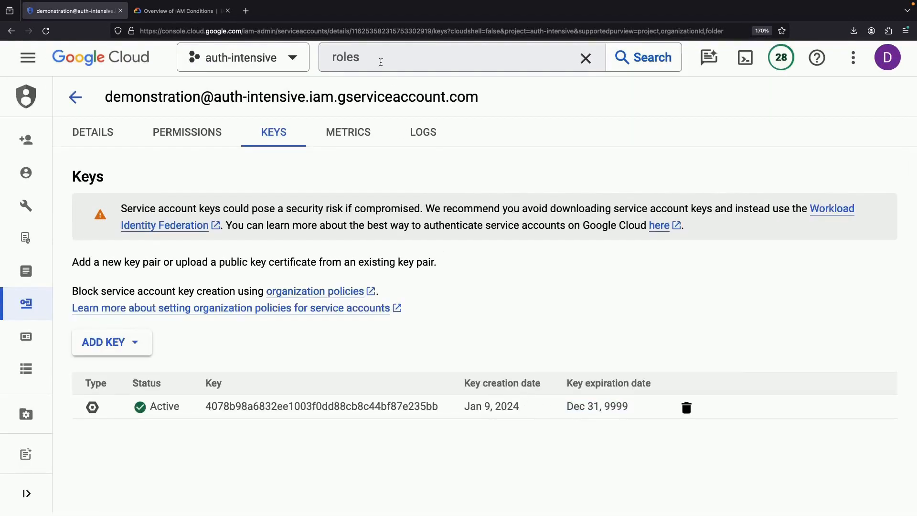
Find the Organization Policies page and filter the project's policies by "service account".
click(381, 63)
text(organization)
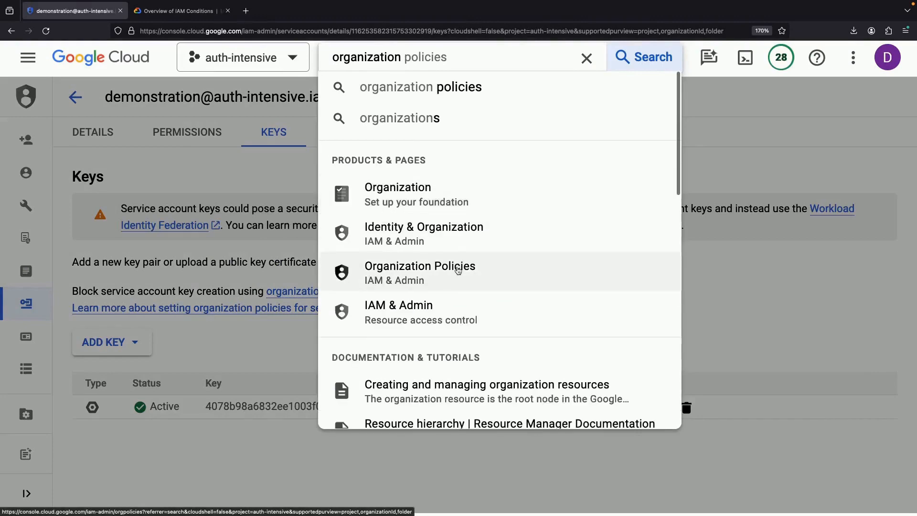
click(457, 271)
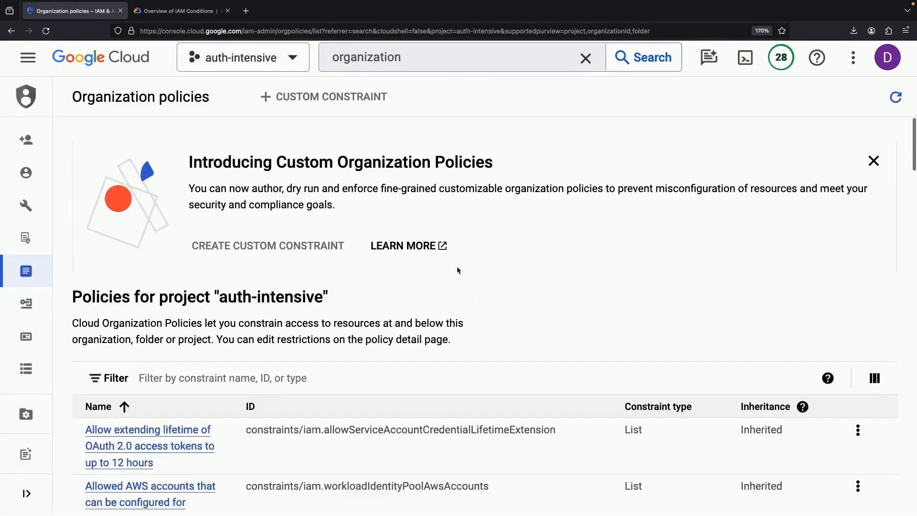
click(403, 376)
text(service accou)
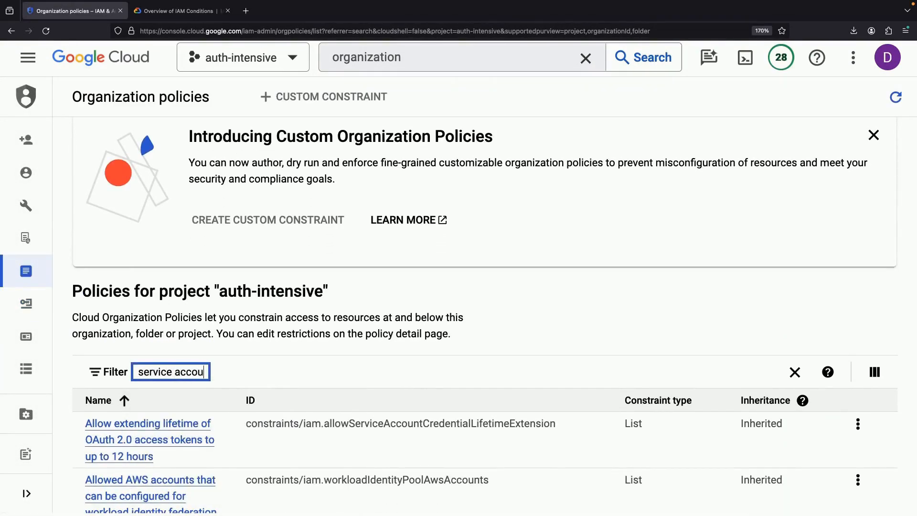
text(nt)
key(Return)
scroll(478, 314, down, 4)
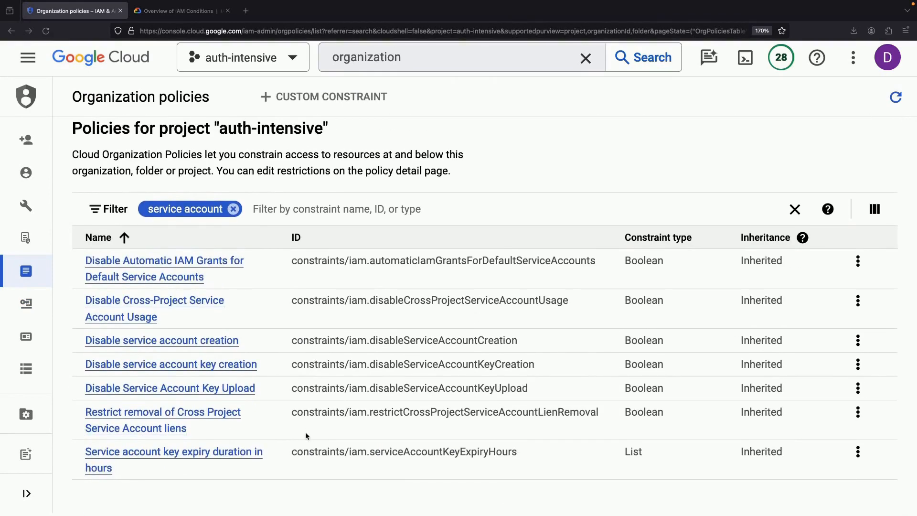
Examine the details of the "Service account key expiry duration in hours" policy and return to the policies list.
click(190, 454)
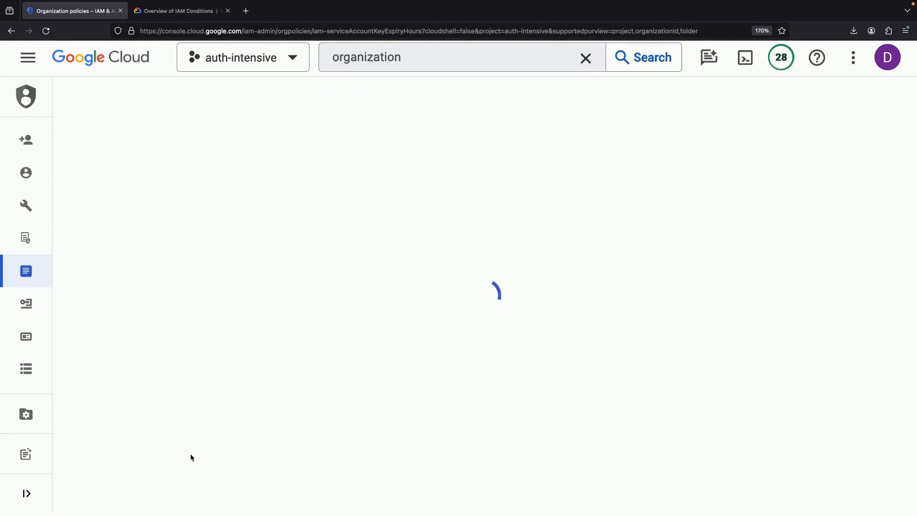
scroll(286, 455, down, 1)
scroll(288, 455, up, 1)
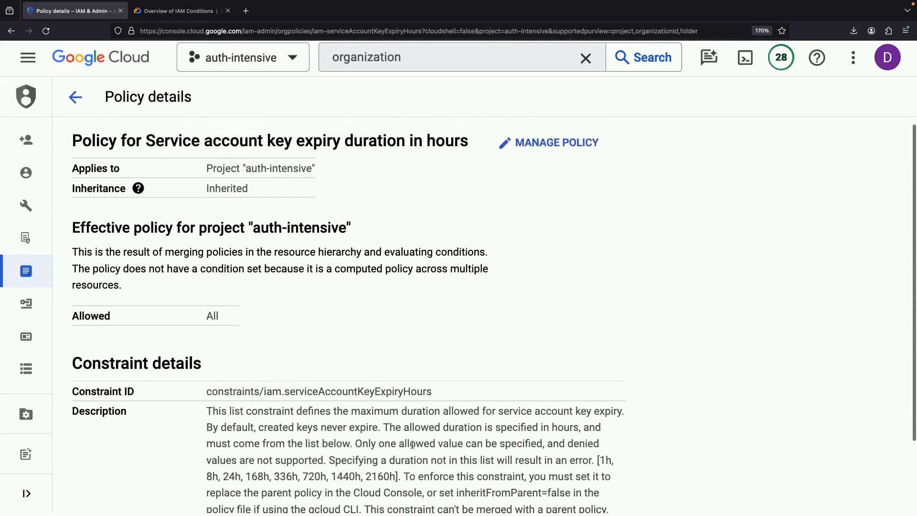
click(75, 98)
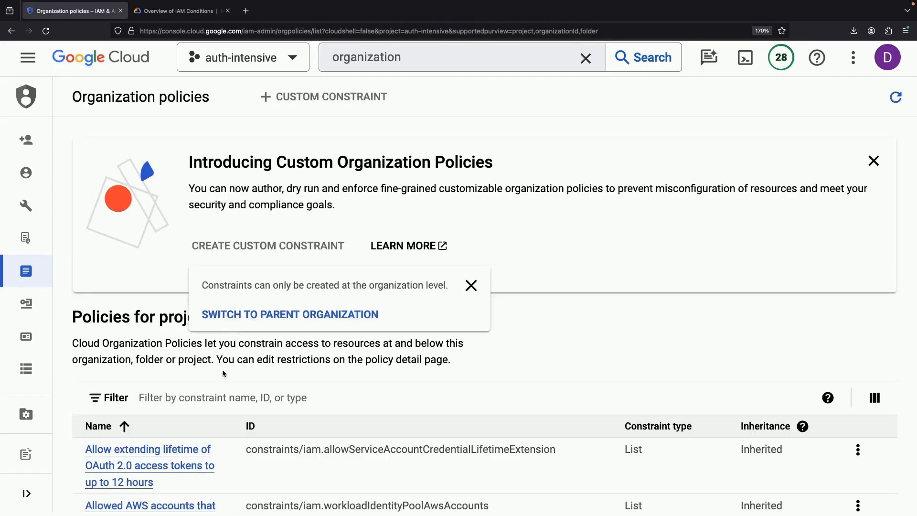
Filter the organization policies by "service account" again and look through the matching constraints.
click(222, 397)
text(service account)
key(Return)
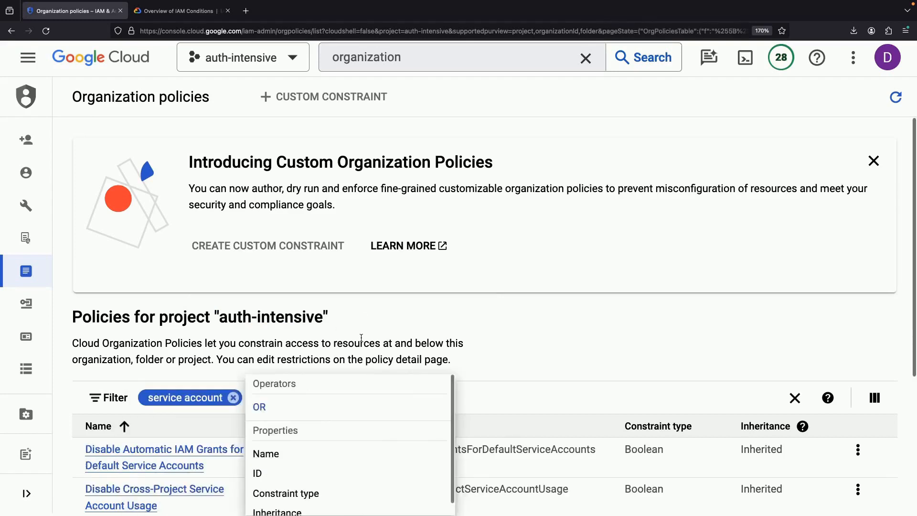
click(361, 338)
scroll(361, 342, down, 2)
scroll(361, 342, down, 3)
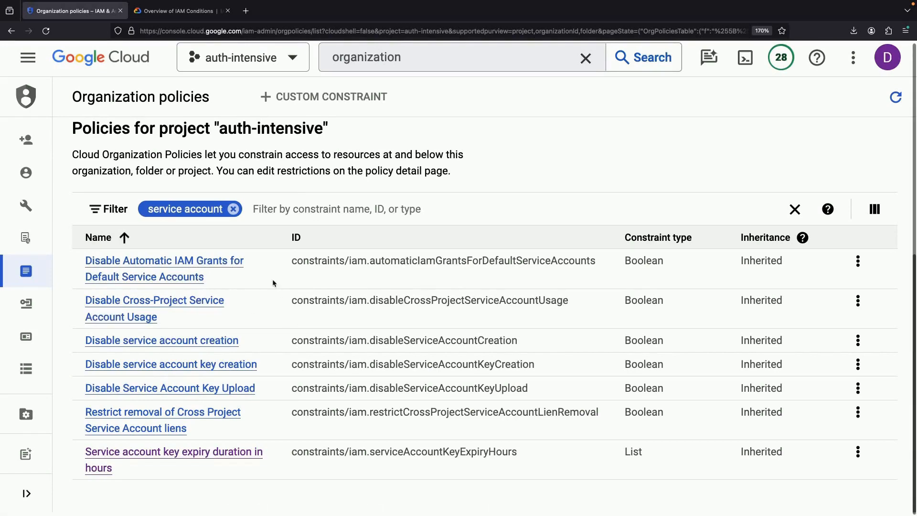
scroll(351, 253, up, 4)
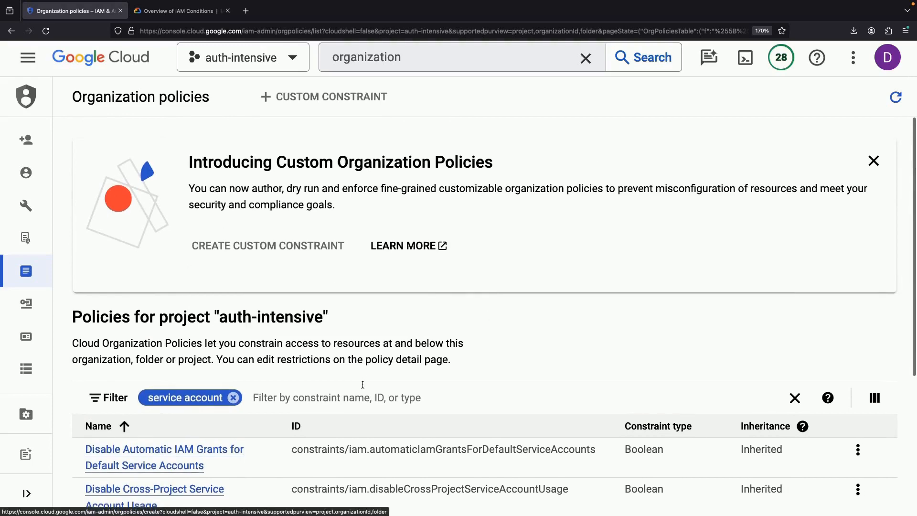
Find Cloud Functions, start creating a function, and enable the required APIs.
click(392, 61)
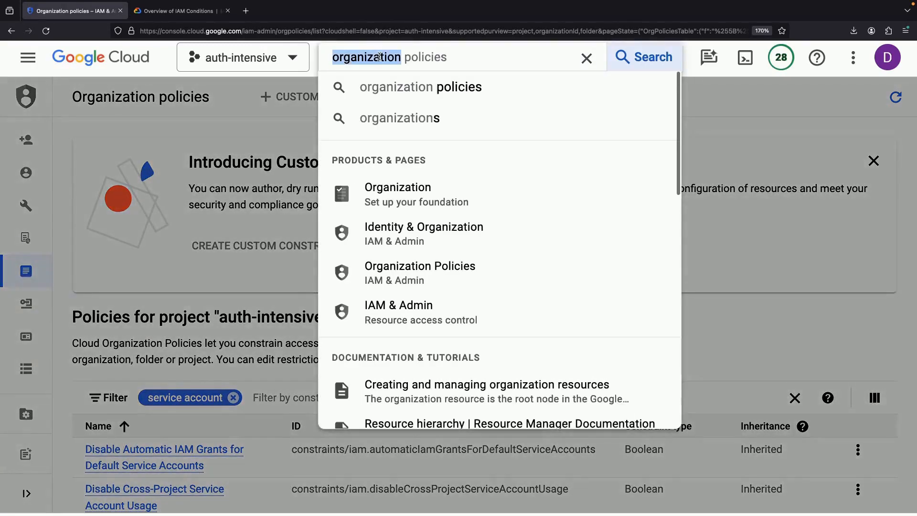
text(cloud function)
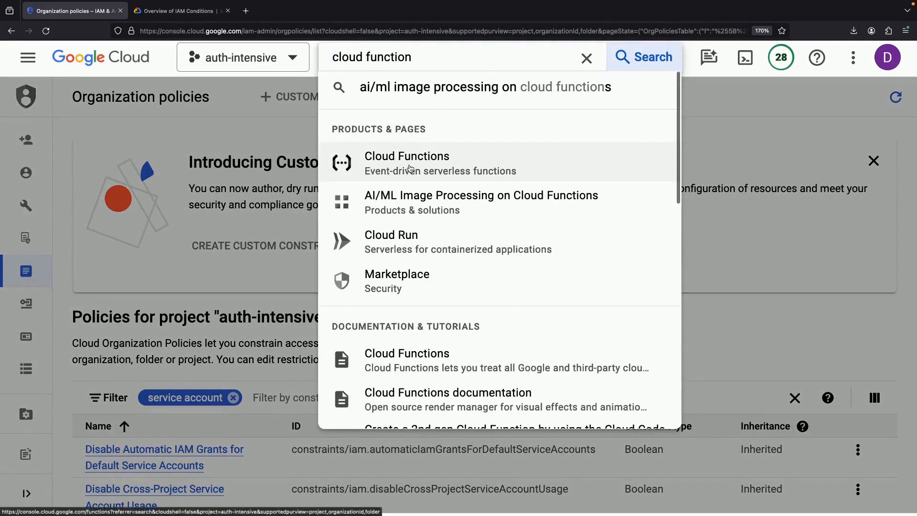
click(409, 166)
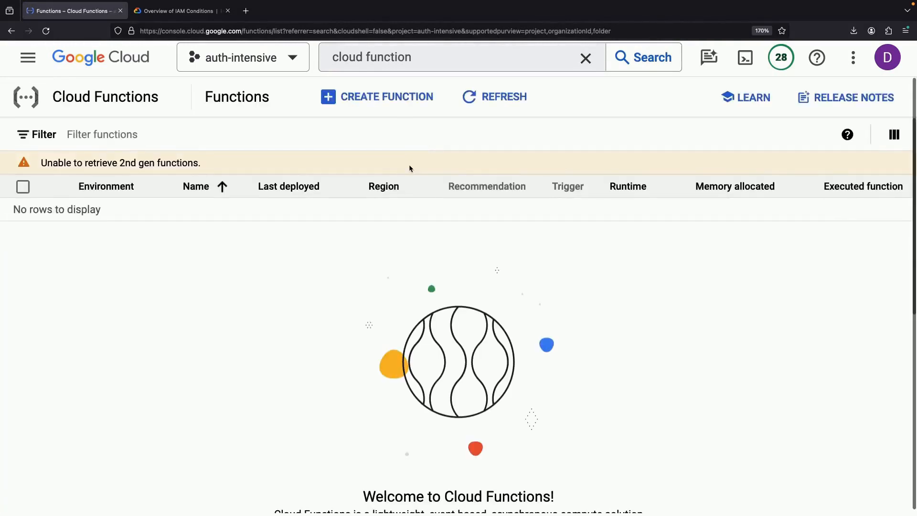
click(386, 98)
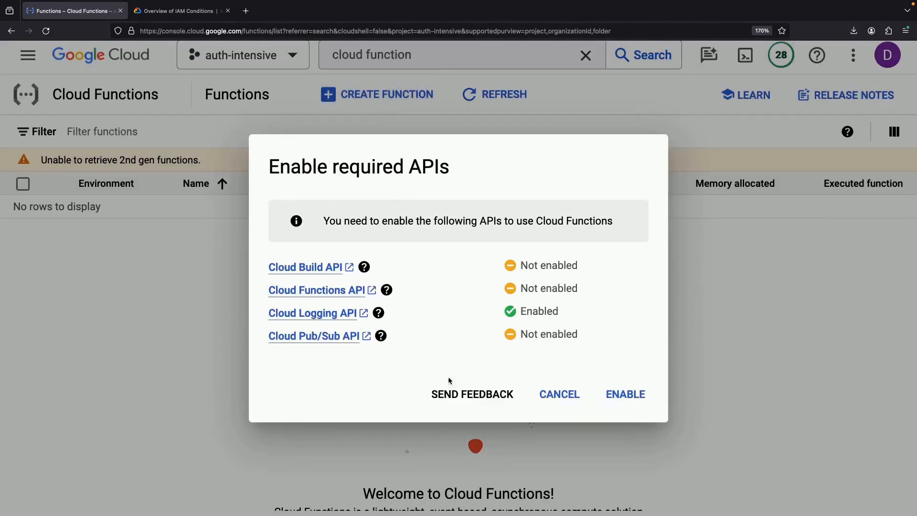
click(625, 394)
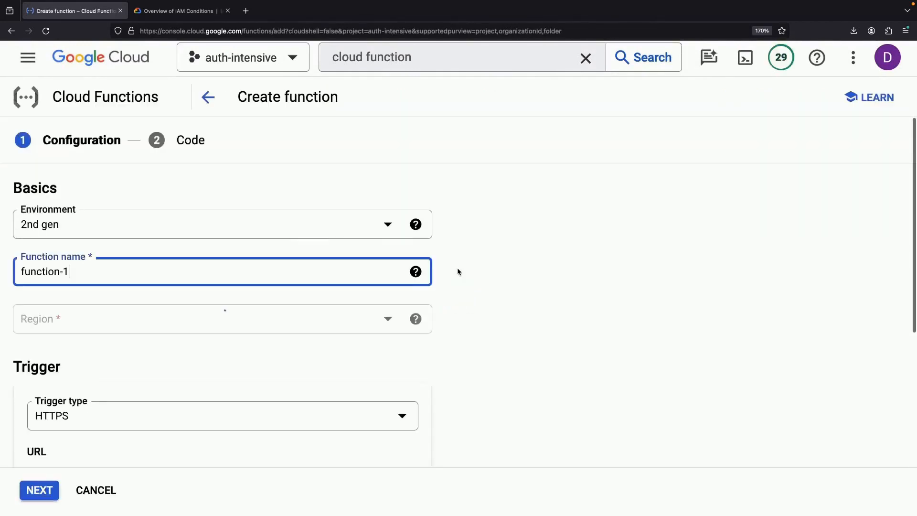
Expand the function's runtime settings and set its runtime service account to the demonstration service account.
scroll(292, 329, down, 3)
scroll(289, 329, down, 2)
click(283, 432)
scroll(283, 434, down, 6)
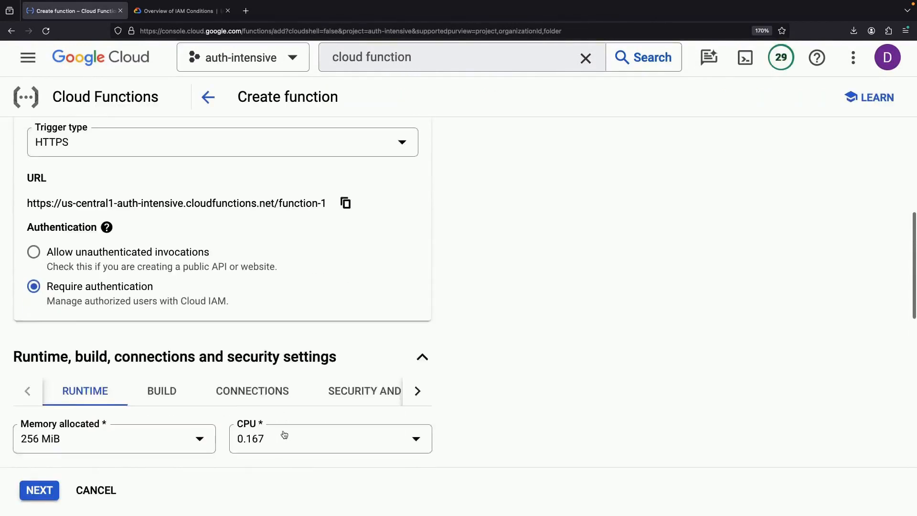
scroll(284, 433, down, 5)
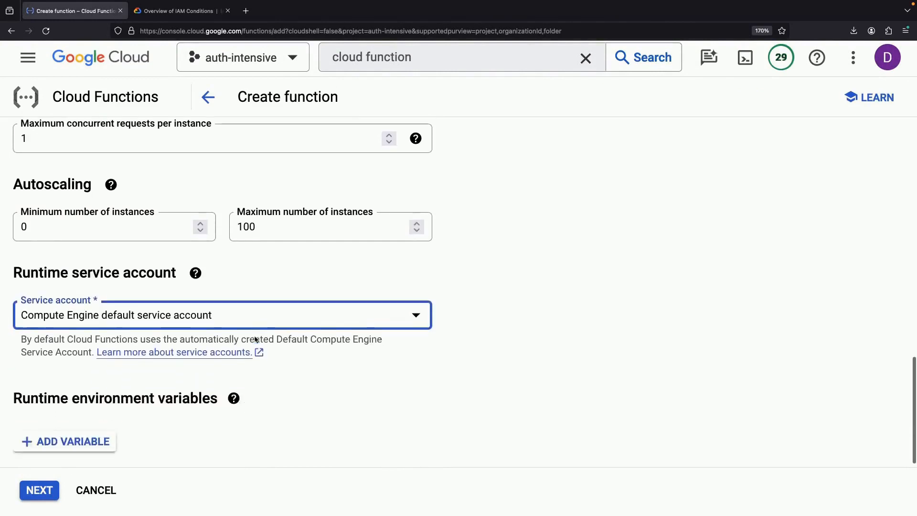
click(243, 313)
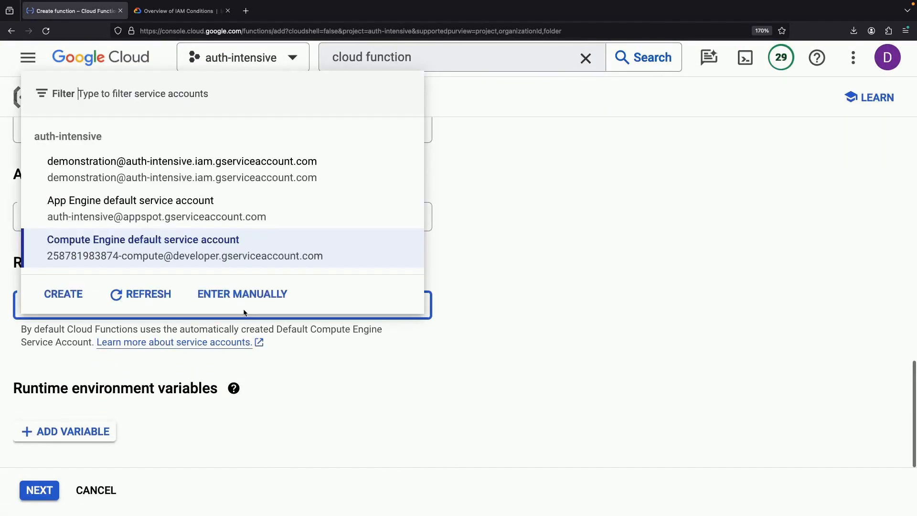
click(264, 175)
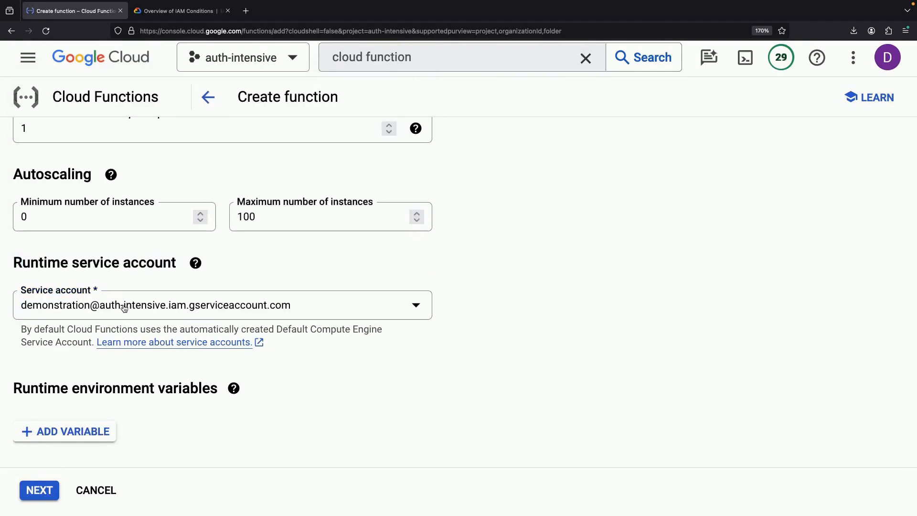
Continue to the function's code stage, and set the runtime to Python 3.10.
click(46, 492)
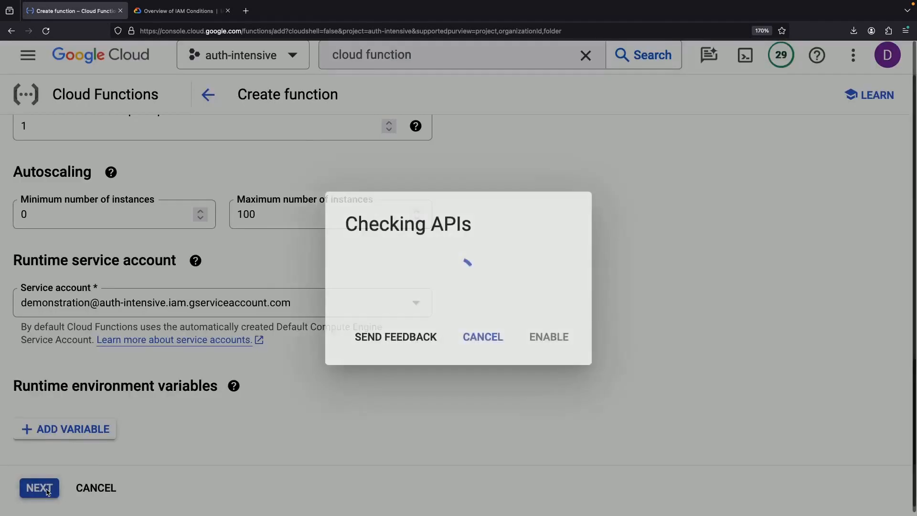
click(612, 427)
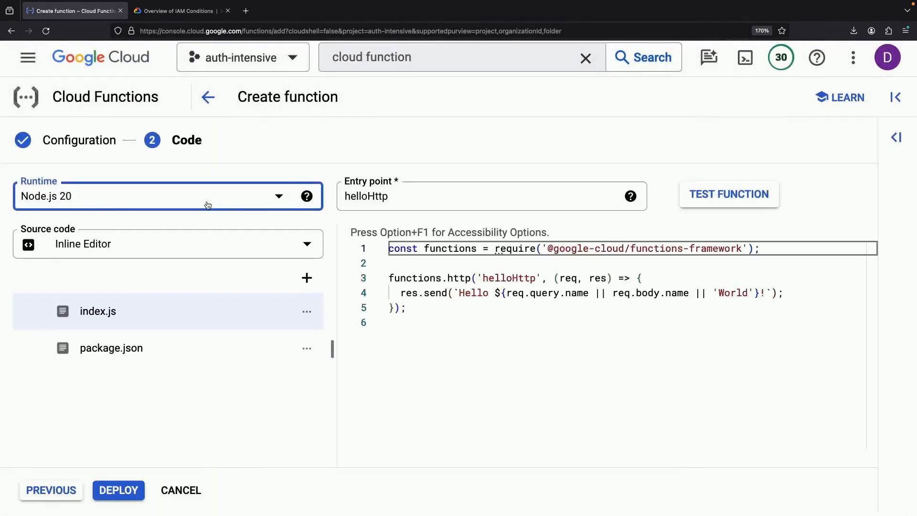
click(208, 205)
scroll(167, 296, down, 5)
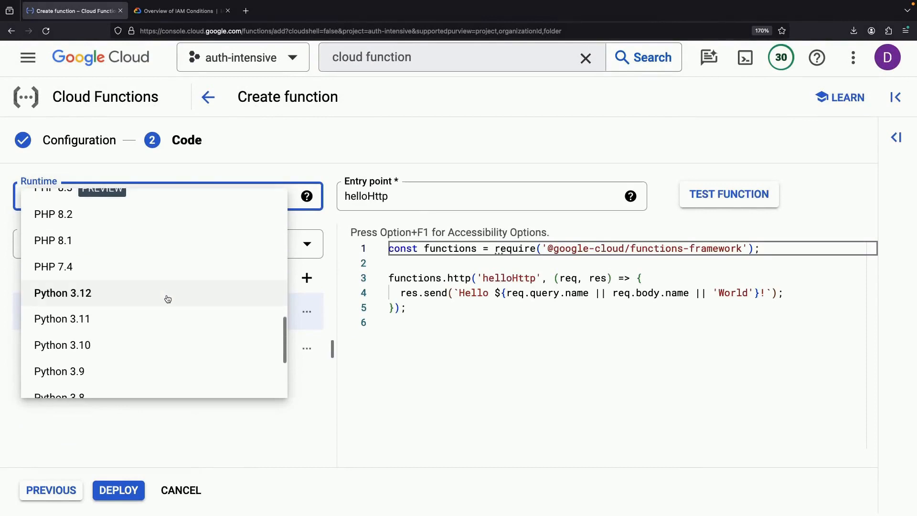
click(144, 344)
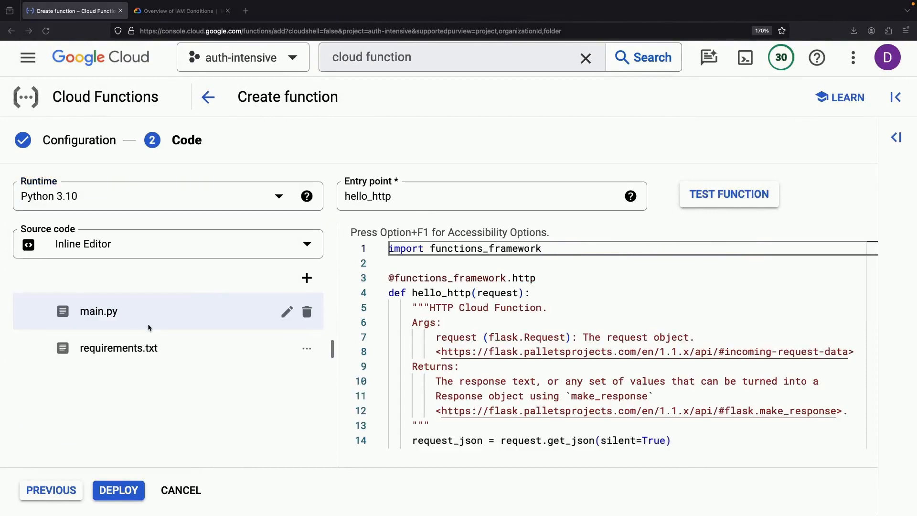
Add google-cloud-bigquery on a new line in requirements.txt.
click(131, 350)
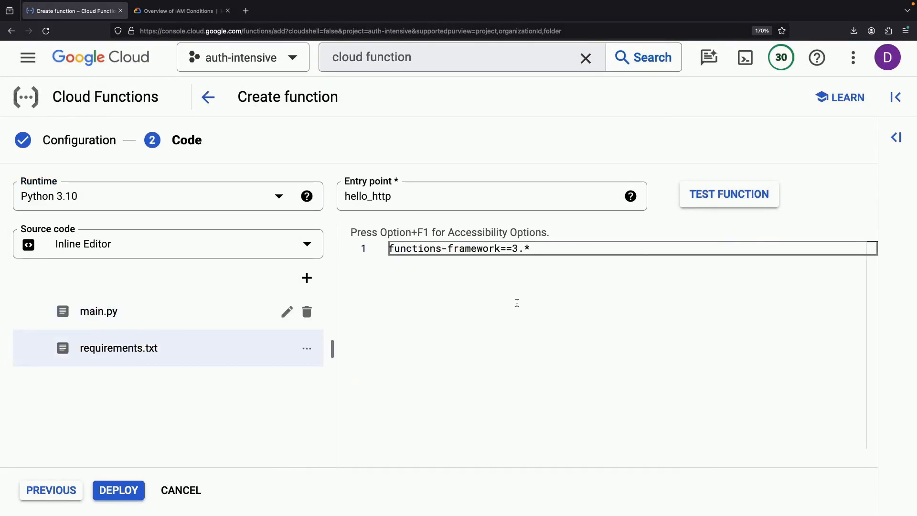
click(517, 303)
key(Return)
text(google-cloud-bigqu)
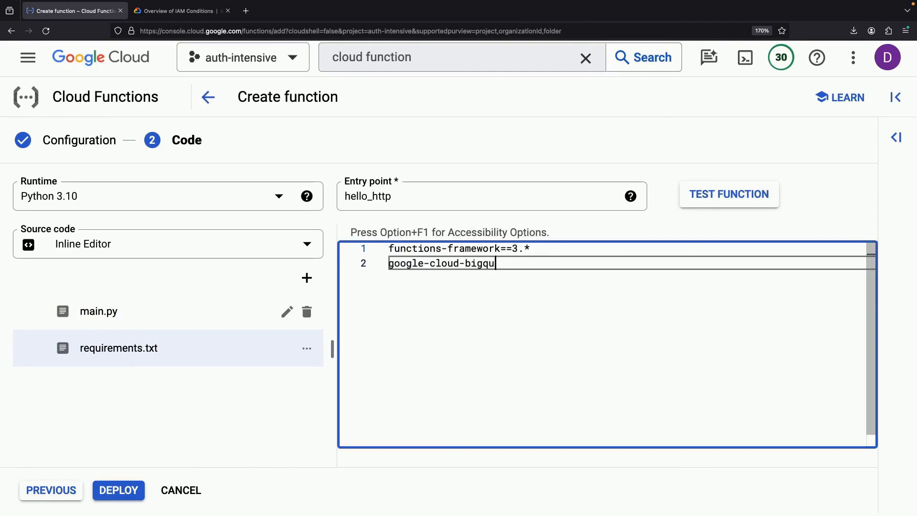
text(ery)
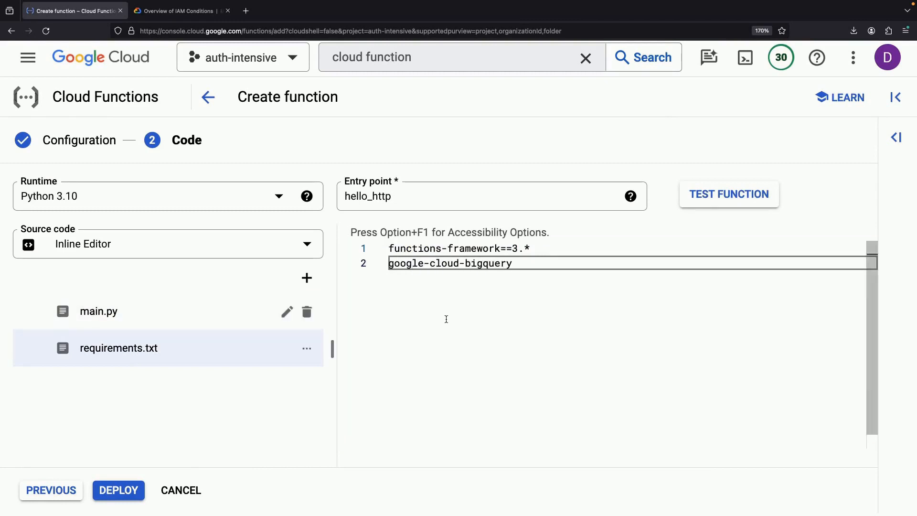
In main.py, delete the request-parsing code and name conditions between the docstring and the return statement of hello_http.
click(254, 315)
scroll(525, 335, down, 5)
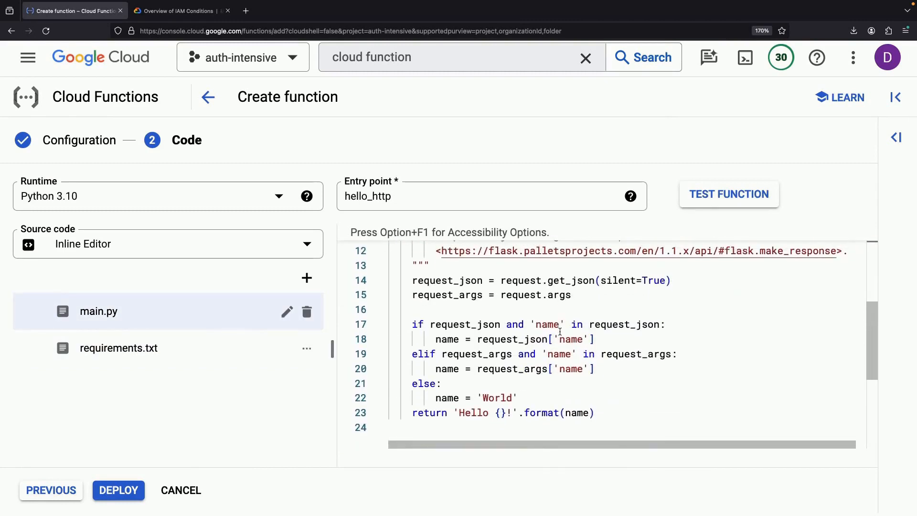
click(479, 271)
key(Return)
drag(480, 279, 526, 414)
key(BackSpace)
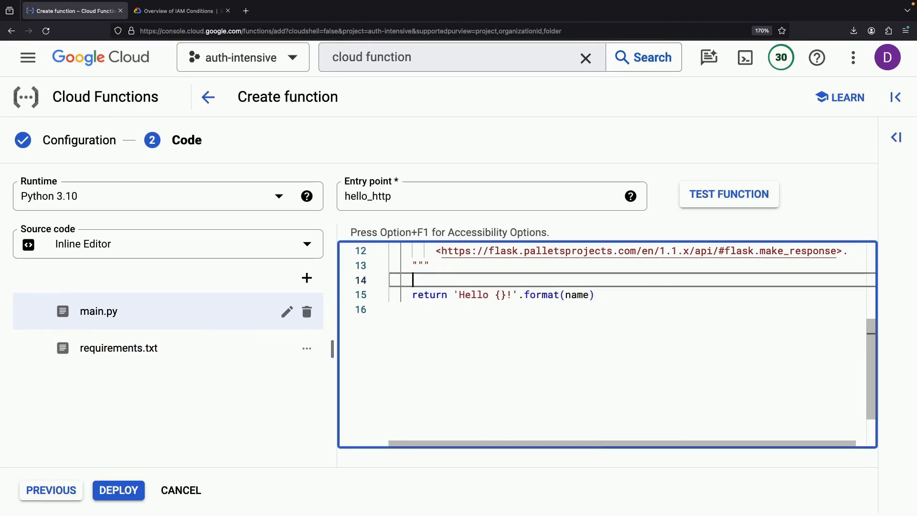
Change the return statement to 'Hello World!' without the format call, and add blank lines above it.
click(510, 293)
key(BackSpace)
key(BackSpace)
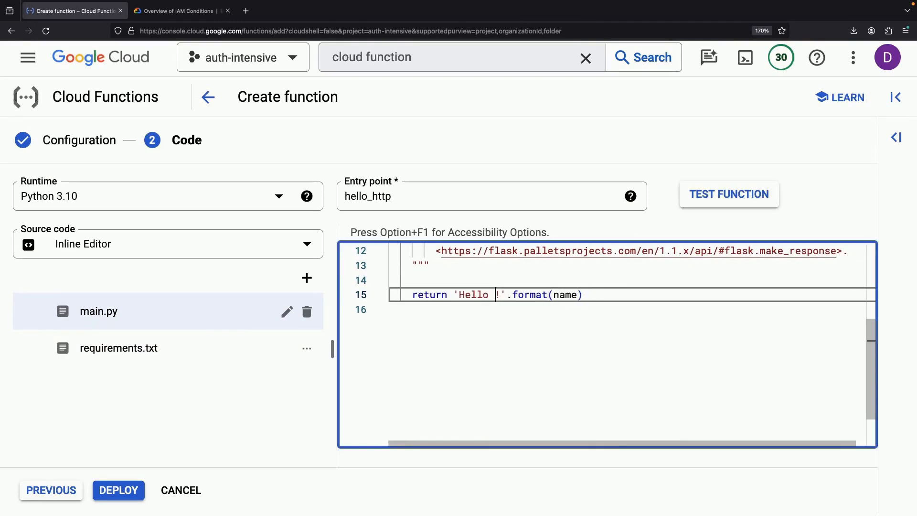
text(World)
drag(536, 295, 614, 295)
key(BackSpace)
click(528, 267)
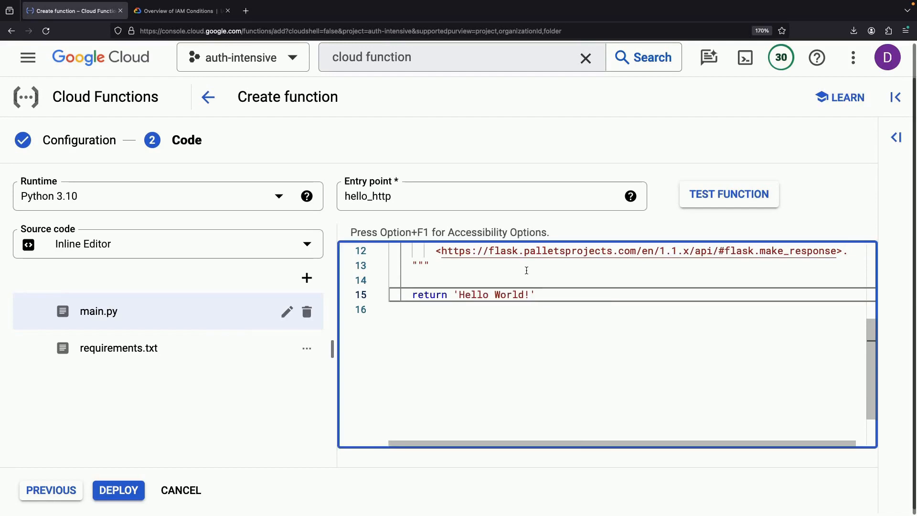
key(Return)
Add "from google.cloud import bigquery" below the functions_framework import in main.py.
scroll(437, 286, up, 5)
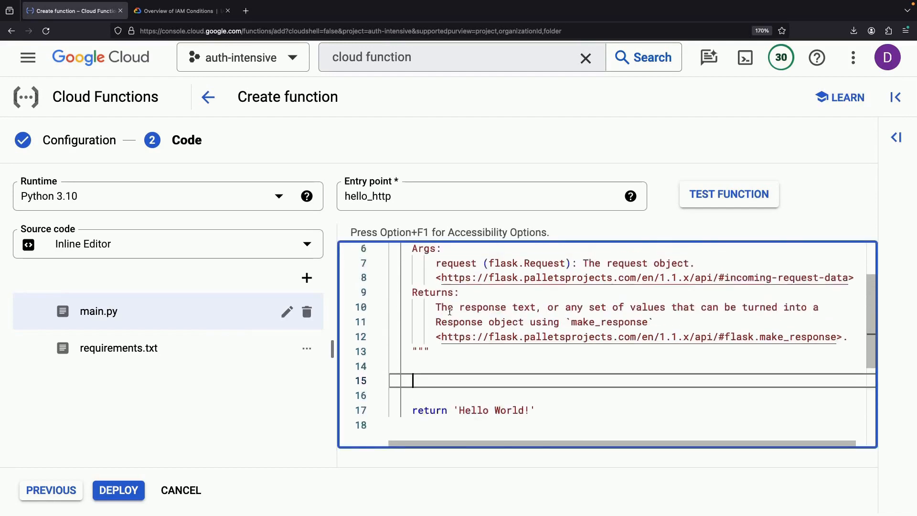
click(437, 261)
key(Return)
key(Return)
key(Up)
text(fro)
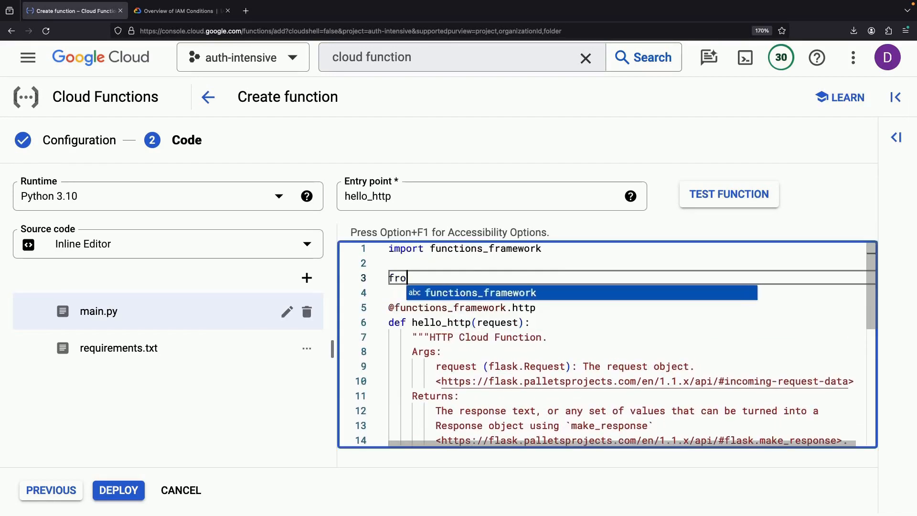
text(m google.cloud import bigq)
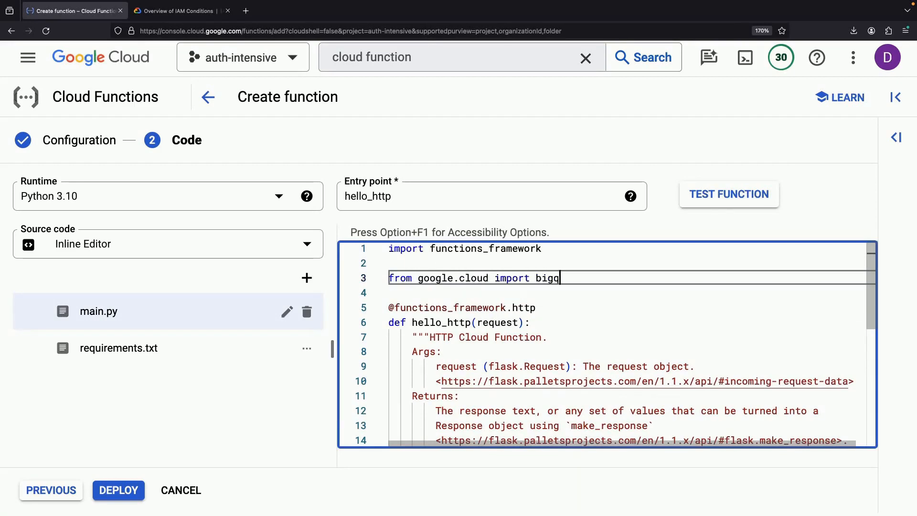
text(uery)
Create the BigQuery client above the function with "client = bigquery.Client()".
key(Return)
key(Return)
text(client = bi)
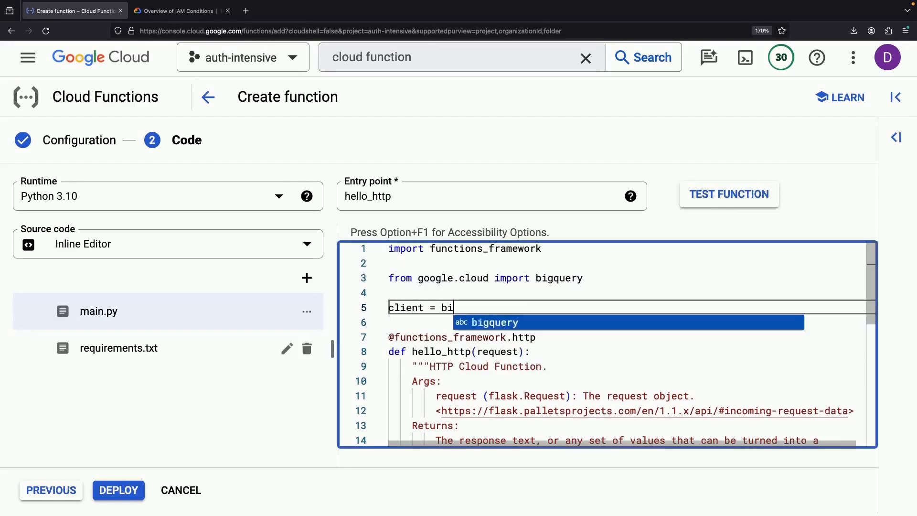
text(gquery.Client())
Inside hello_http, add "datasets = client.list_datasets()" and "print(datasets)" before the return statement.
scroll(446, 321, down, 5)
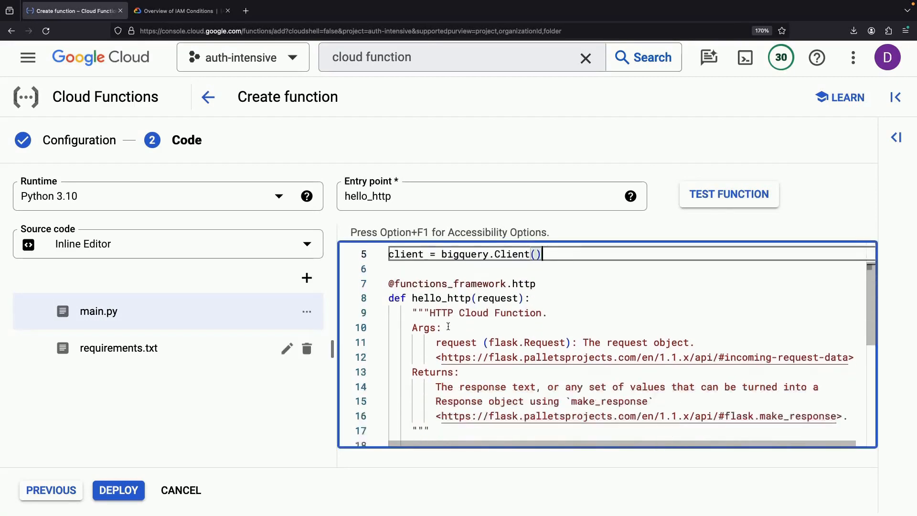
click(446, 326)
text(datase)
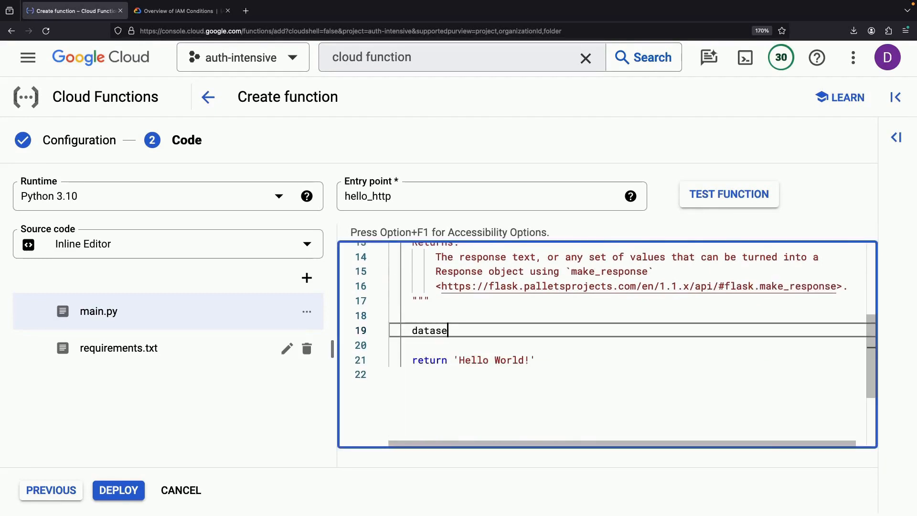
text(ts = client.list_datasets())
key(Return)
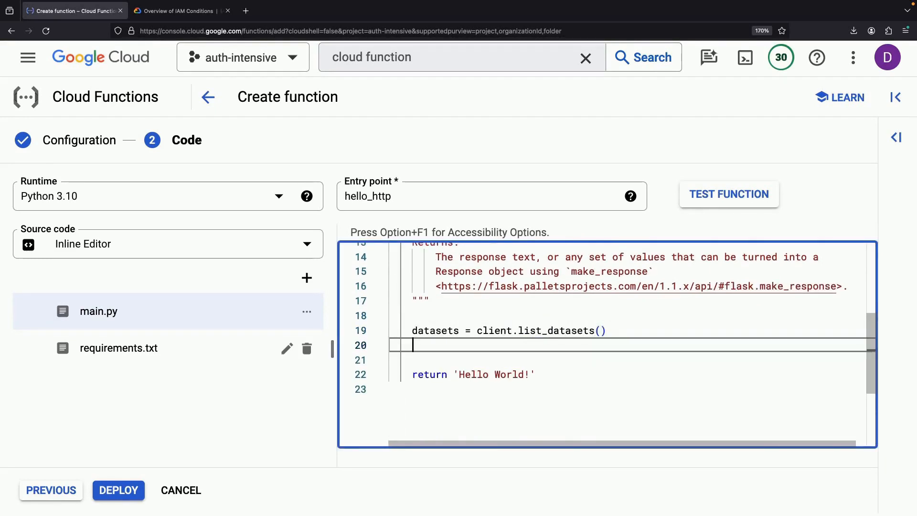
text(print(datasets))
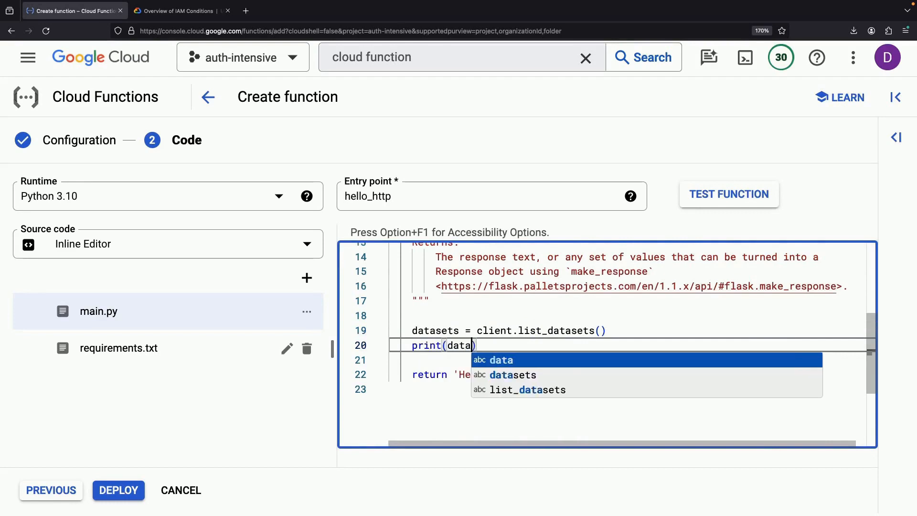
Deploy the function and open the details of the deployed function-1.
click(449, 411)
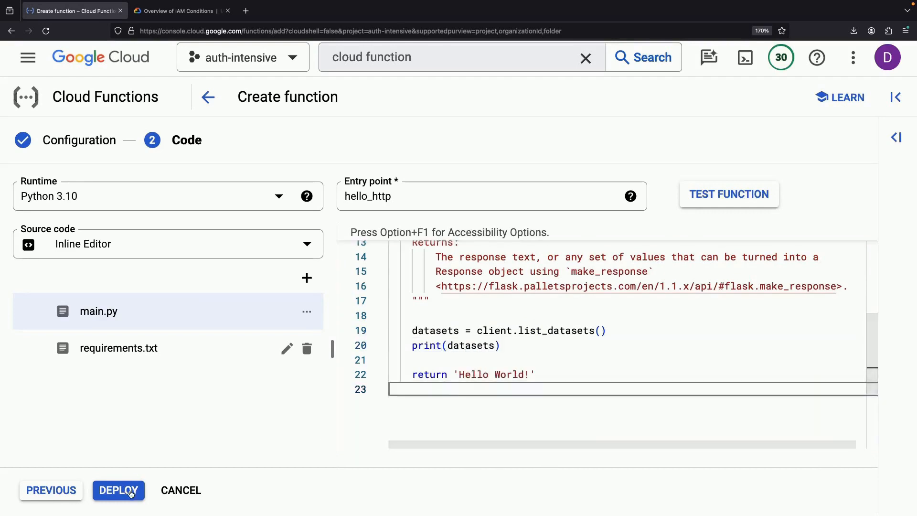
click(118, 490)
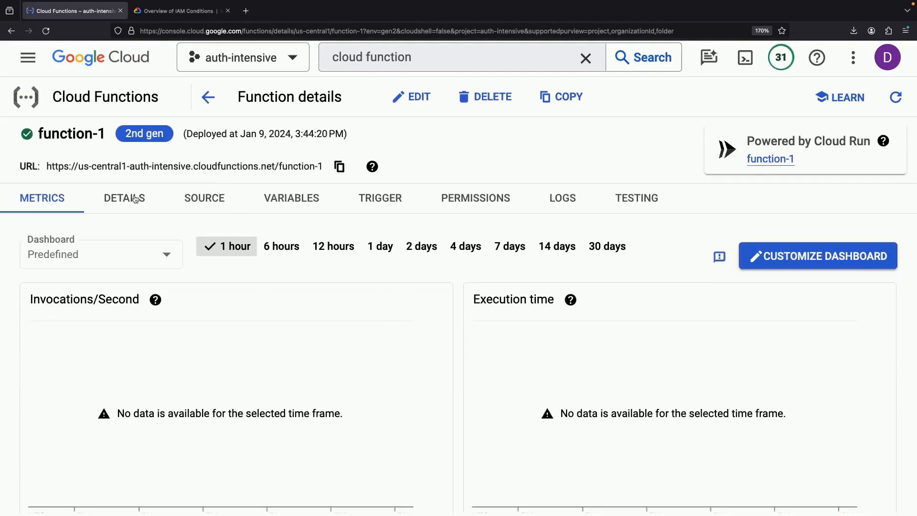
click(134, 199)
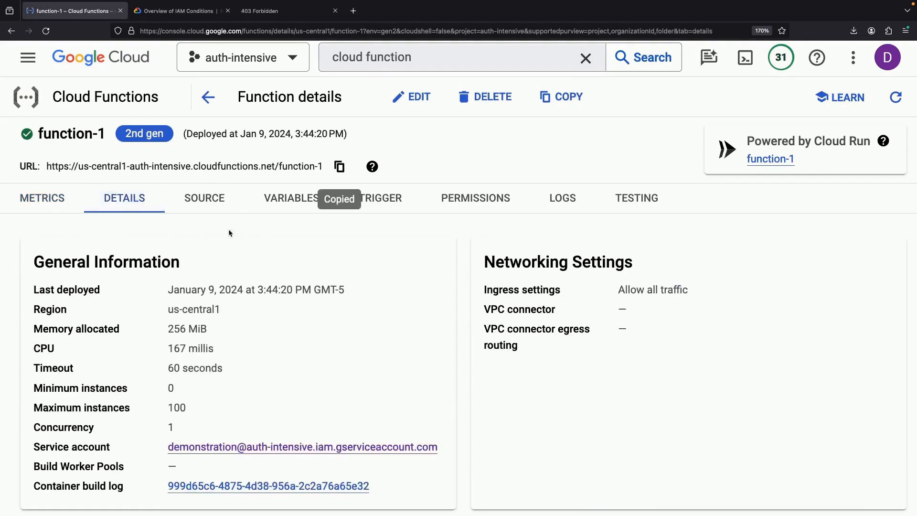
Find the CLI test command in the function's testing section and copy it.
click(637, 199)
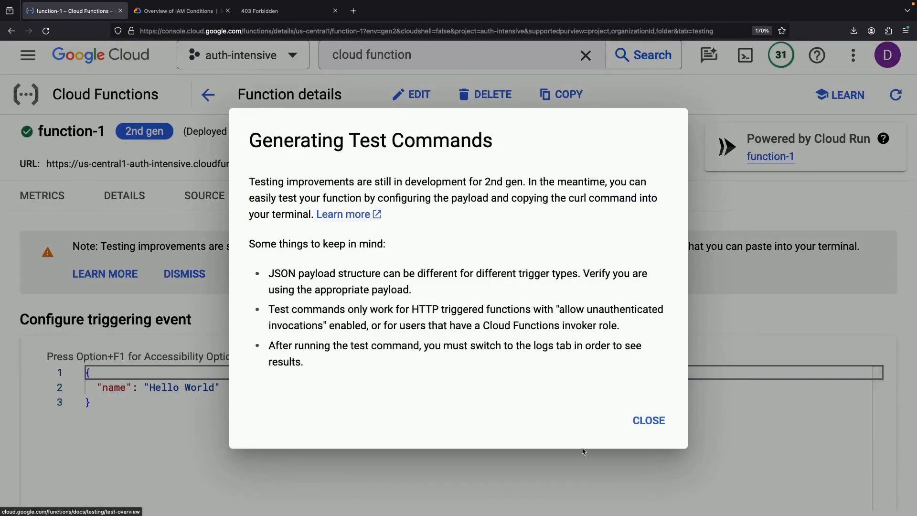
click(648, 420)
scroll(879, 369, down, 9)
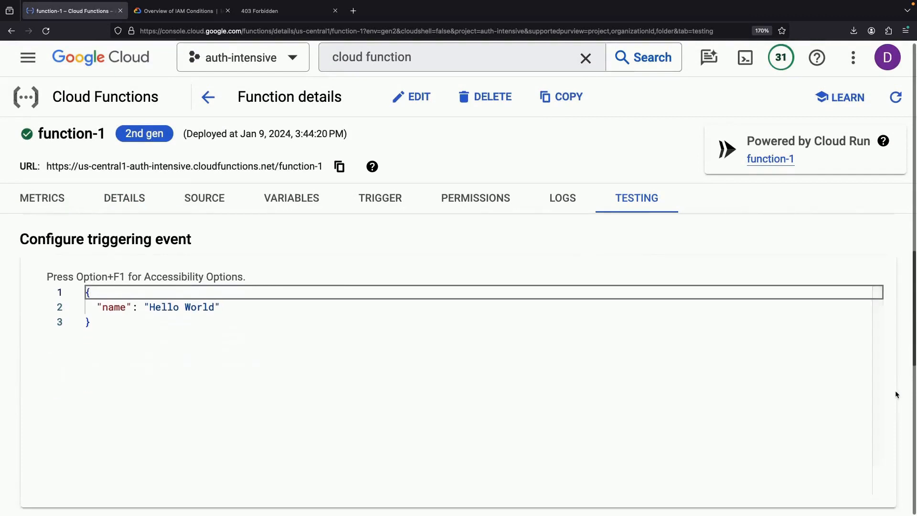
scroll(477, 415, down, 2)
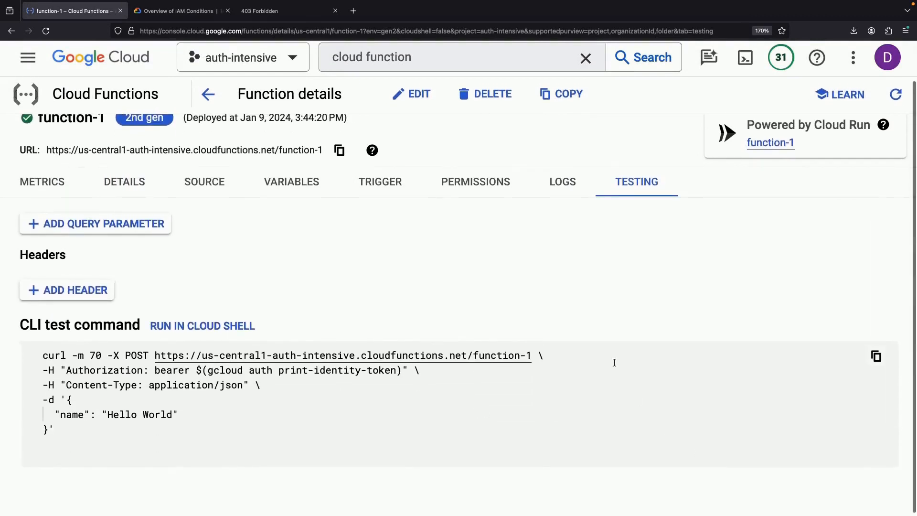
click(876, 357)
Launch the test command in Cloud Shell and show the function's logs above a shorter terminal.
click(232, 325)
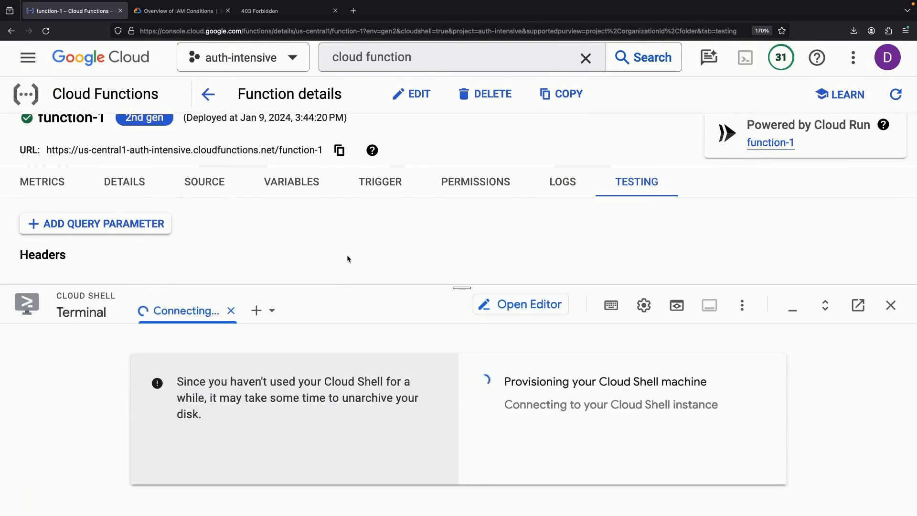
click(573, 181)
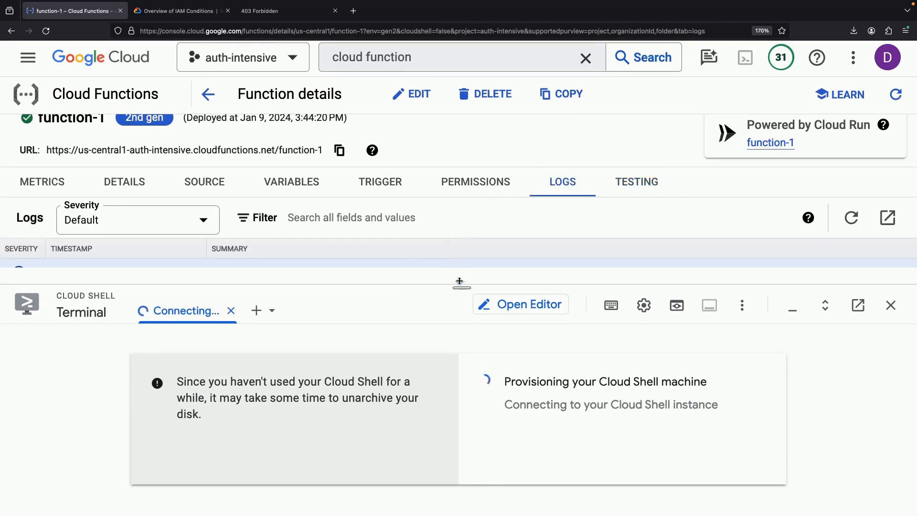
drag(461, 289, 461, 345)
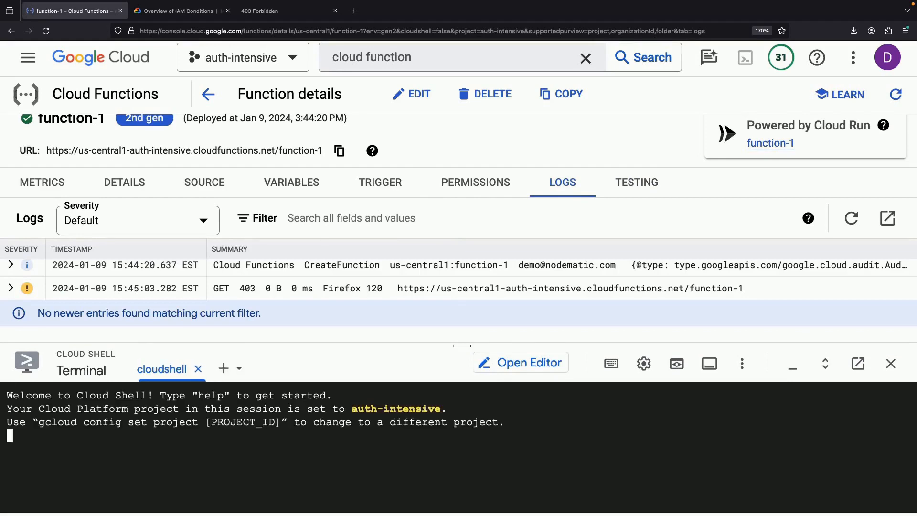
Paste and run the curl test command in Cloud Shell, authorize the shell, and run the command again.
key(ctrl+v)
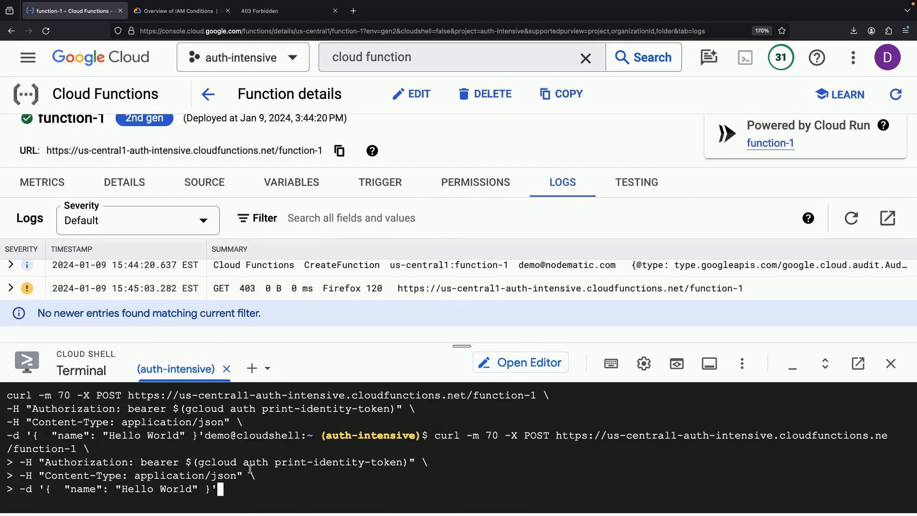
key(Return)
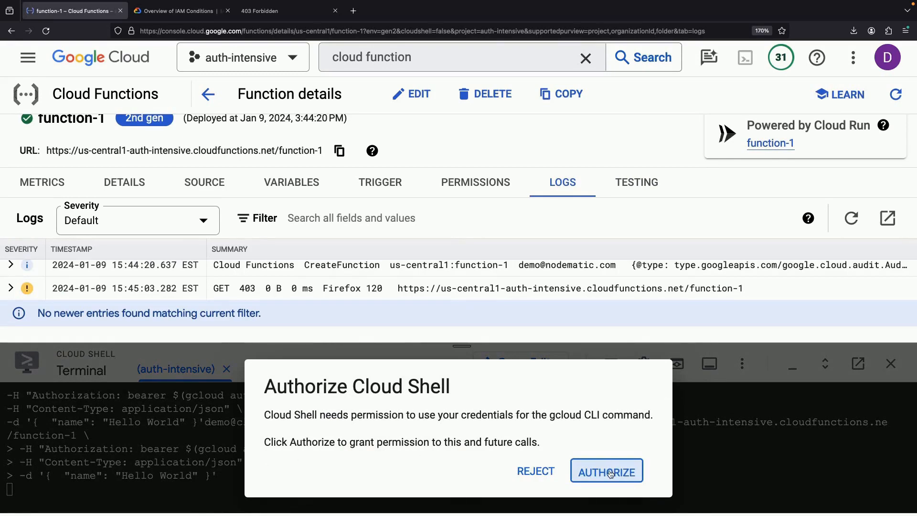
click(606, 472)
key(Up)
key(Return)
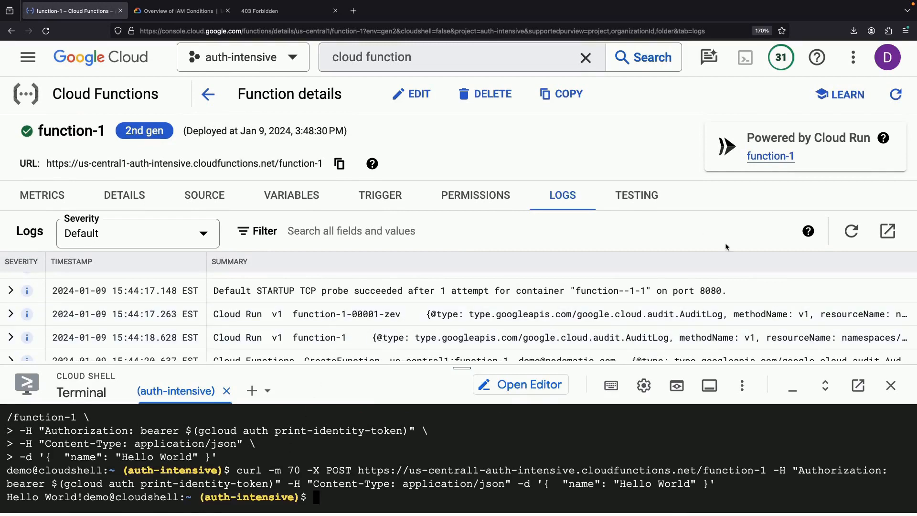
Refresh the function's logs, shrink the terminal, and look through the newest entries.
click(857, 234)
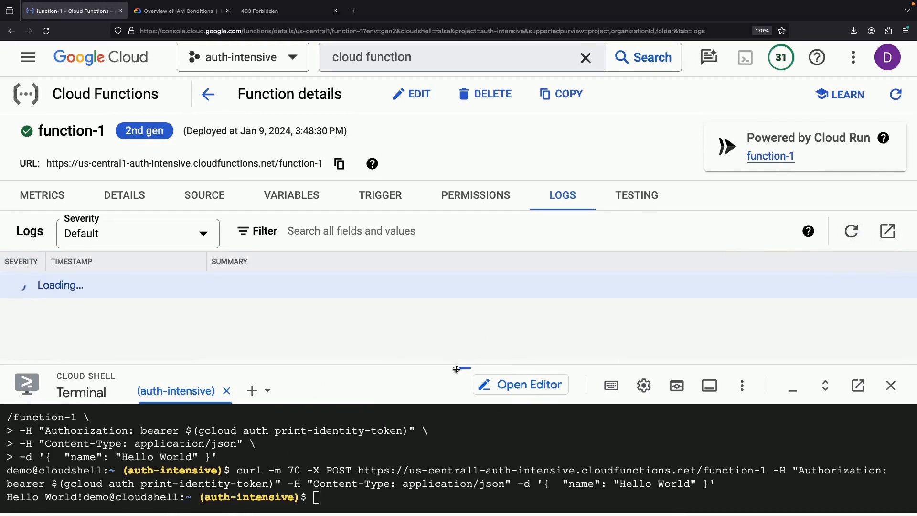
drag(456, 369, 456, 478)
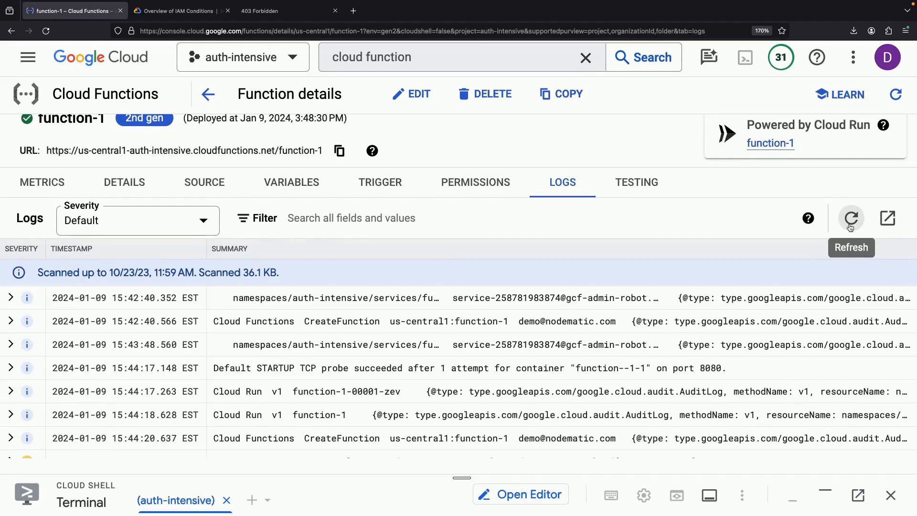
scroll(788, 359, down, 4)
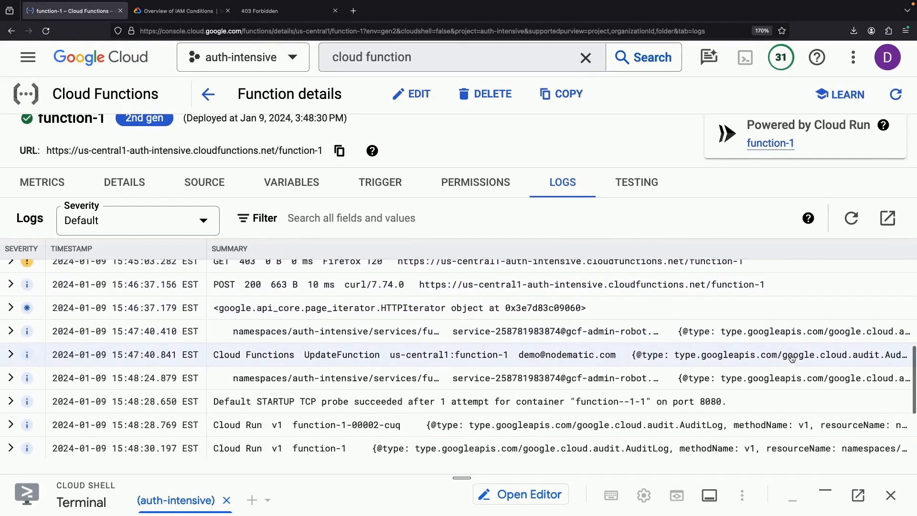
scroll(791, 358, down, 4)
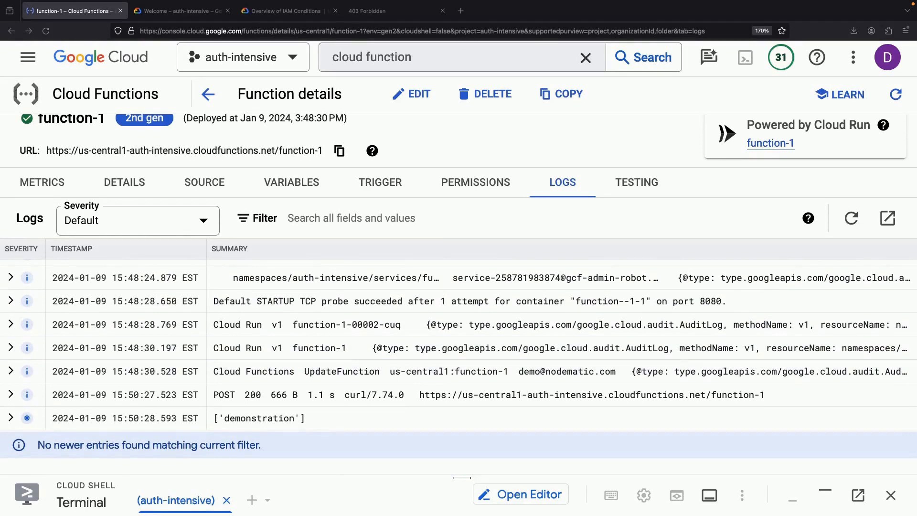
Switch to BigQuery, select the demonstration dataset under the auth-intensive project, and open its share permissions.
click(173, 14)
scroll(307, 399, down, 3)
click(510, 447)
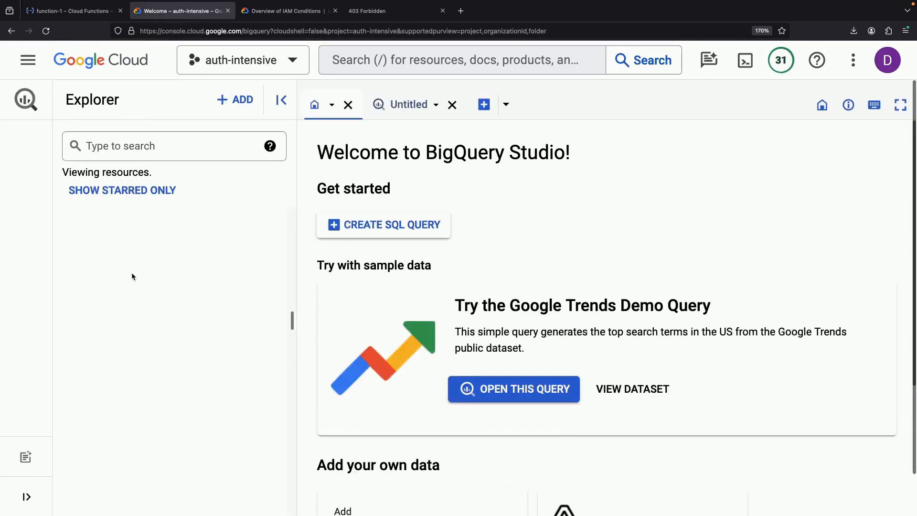
click(64, 219)
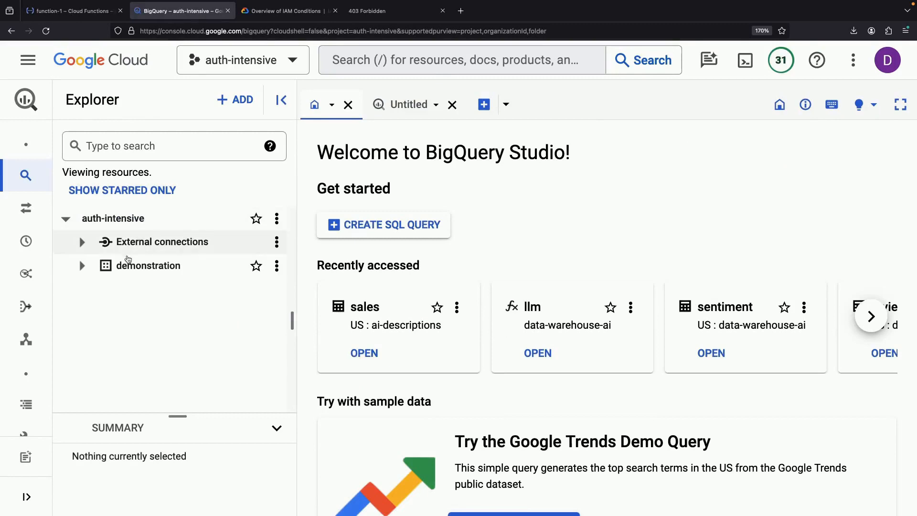
click(127, 264)
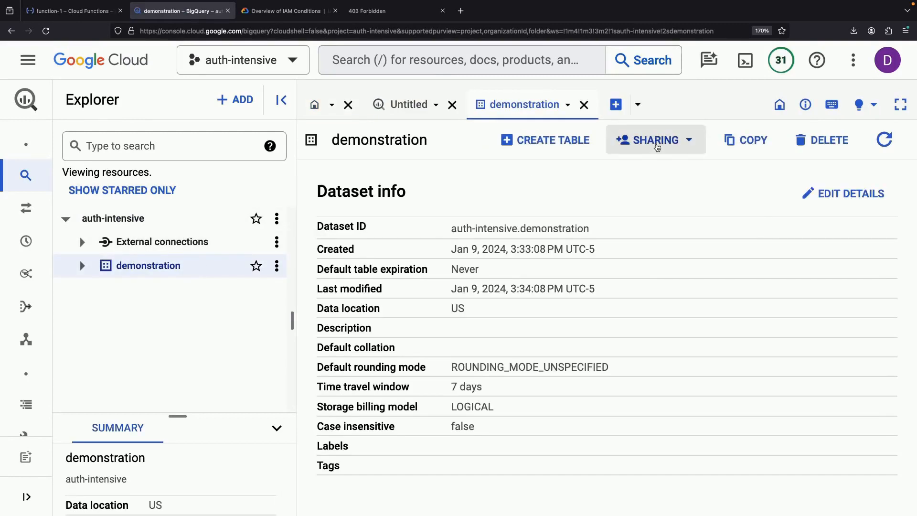
click(657, 141)
click(660, 173)
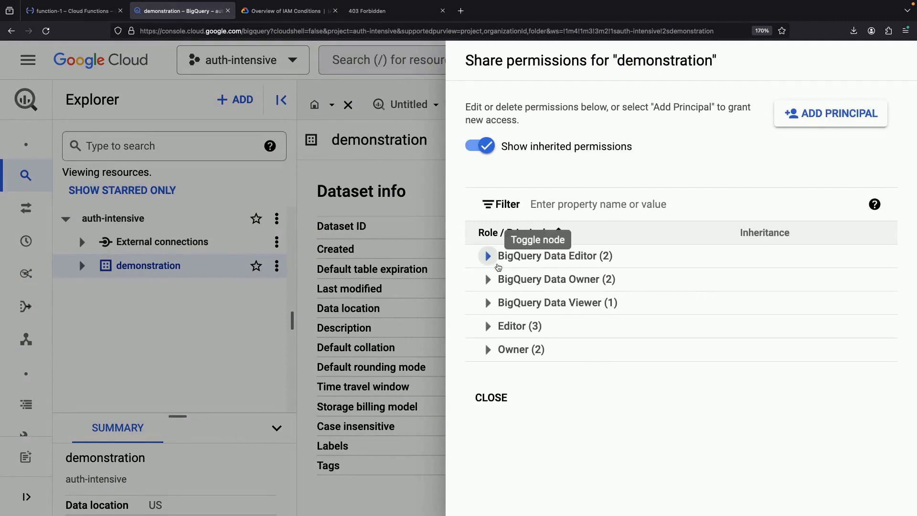
Remove the demonstration service account from the BigQuery Data Editor role on the dataset and close the permissions.
click(488, 256)
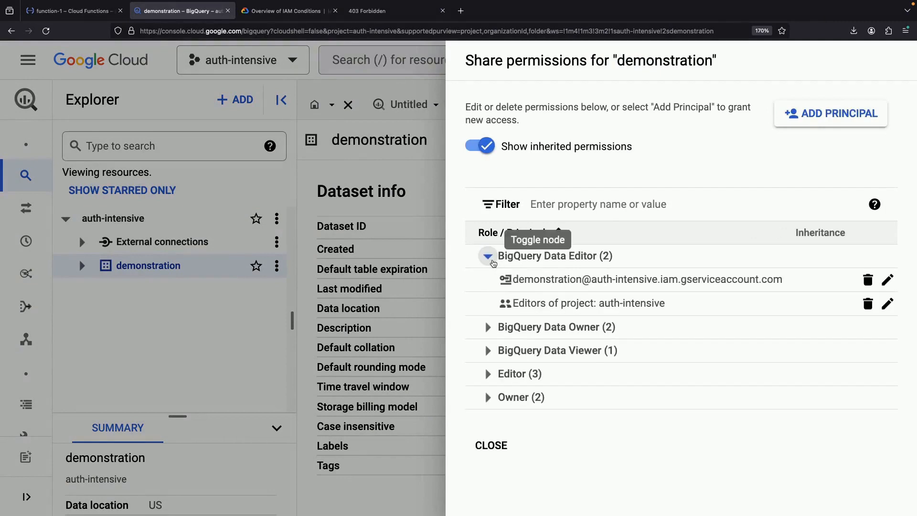
double_click(549, 280)
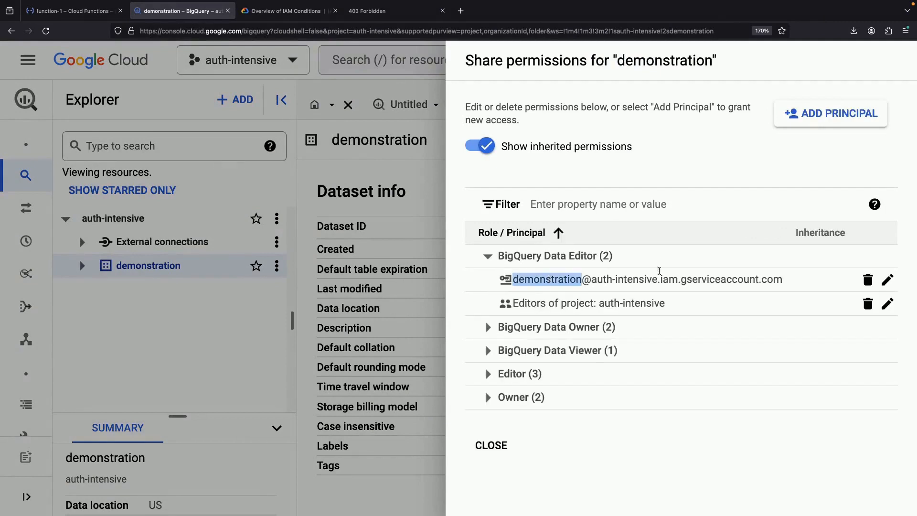
click(867, 281)
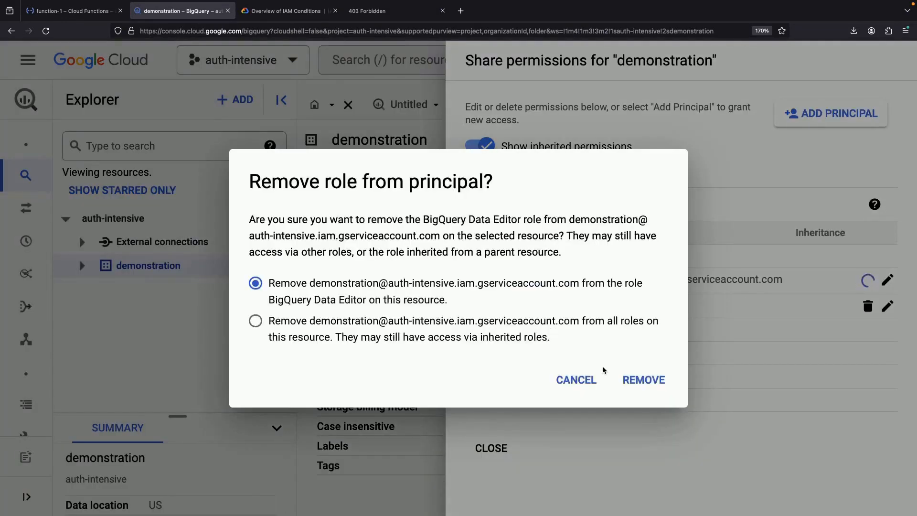
click(645, 379)
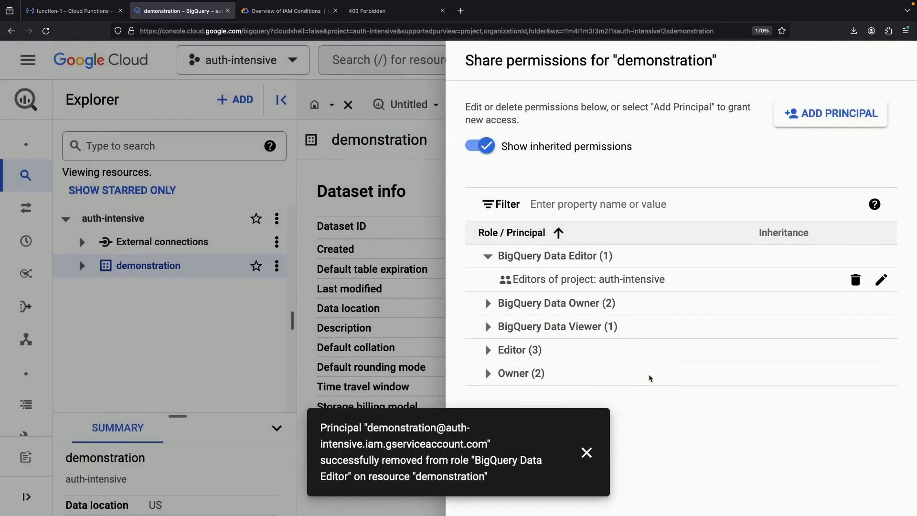
click(388, 222)
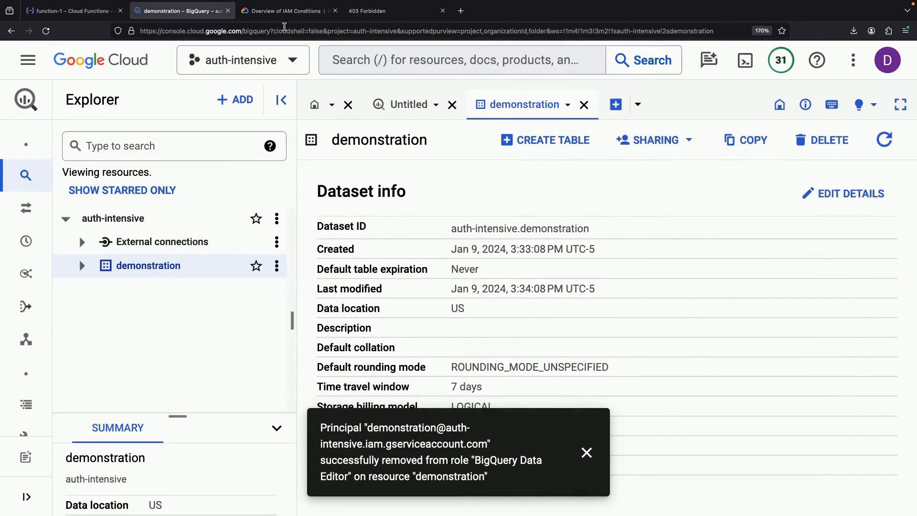
Return to function-1 in Cloud Functions, rerun the previous curl test command in Cloud Shell, and refresh the function's logs.
key(ctrl+shift+Tab)
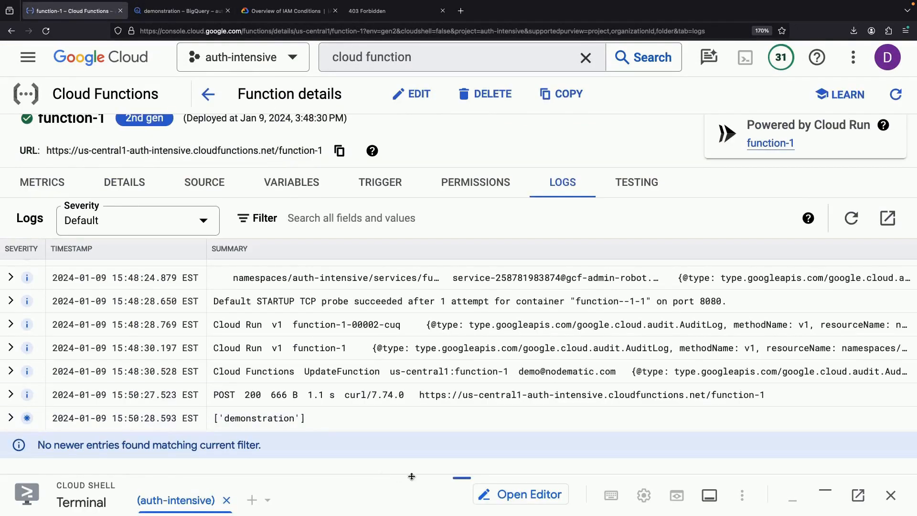
drag(448, 475, 412, 347)
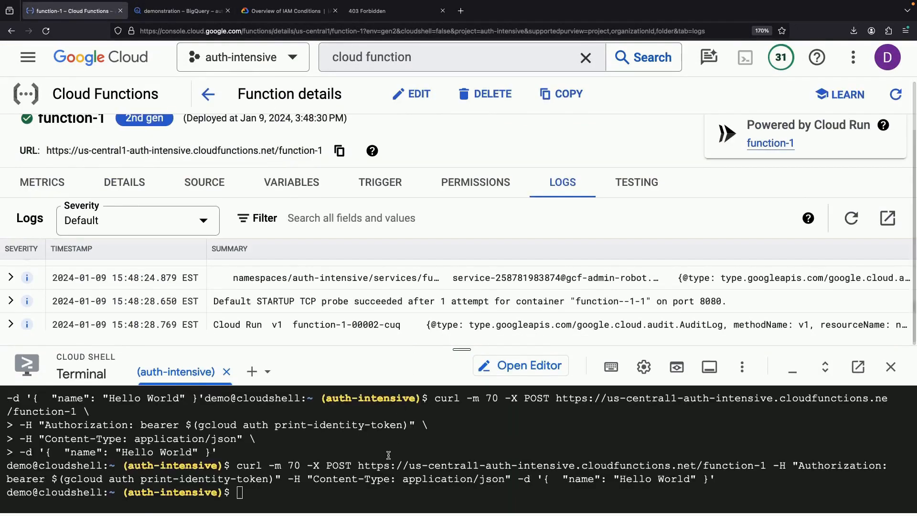
key(Up)
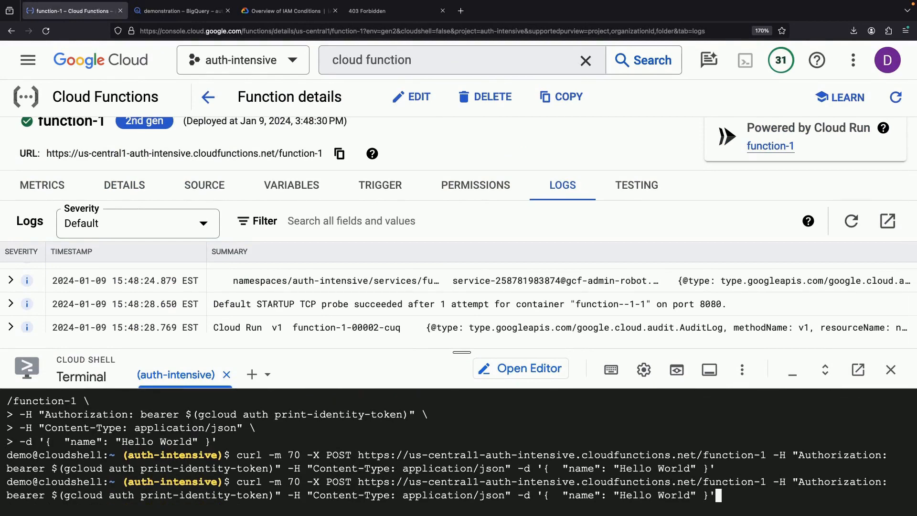
key(Return)
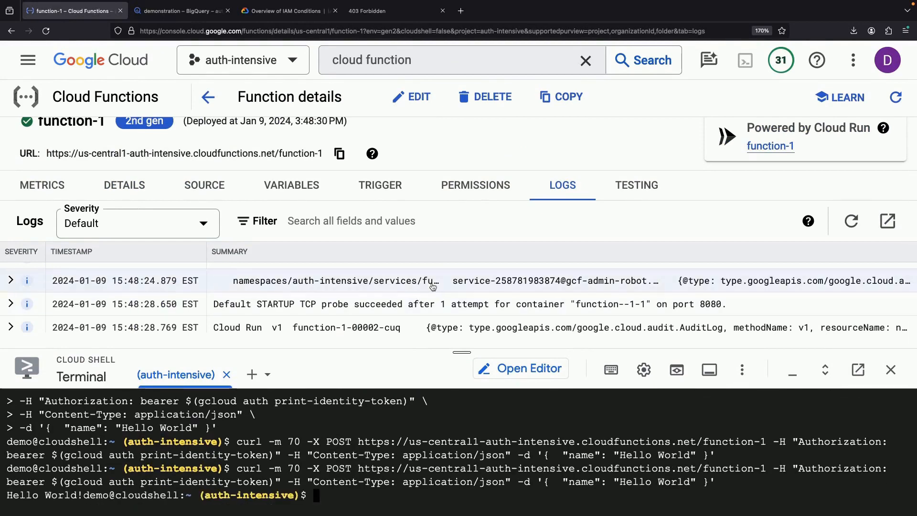
drag(458, 349, 459, 480)
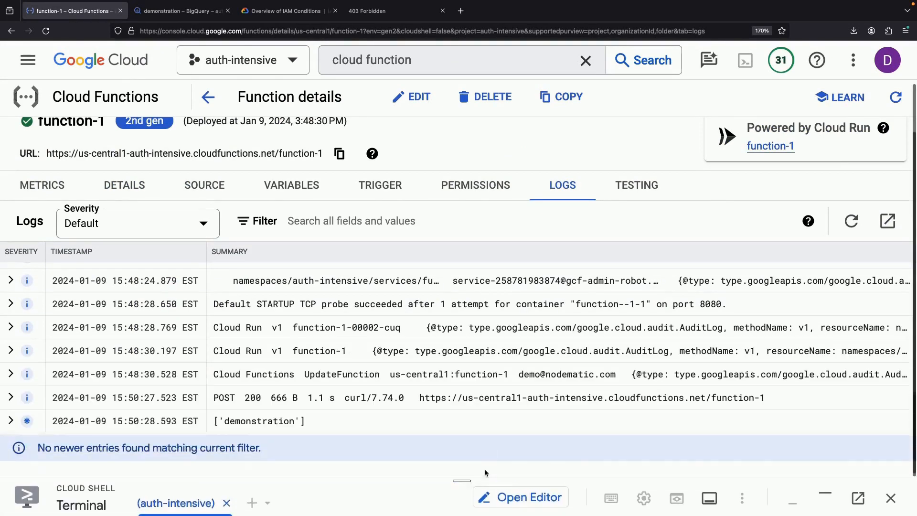
click(852, 220)
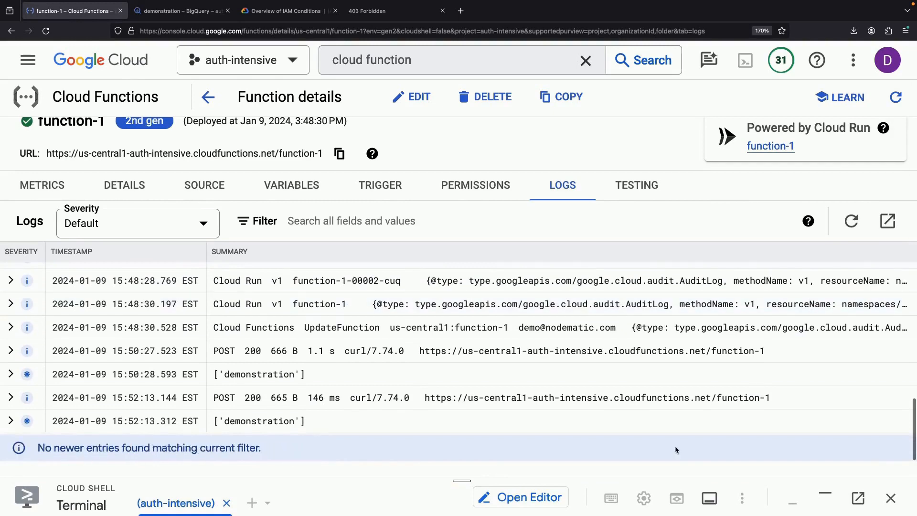
Enlarge the terminal to run the curl test once more, then shrink it and reload the log entries.
drag(465, 481, 461, 368)
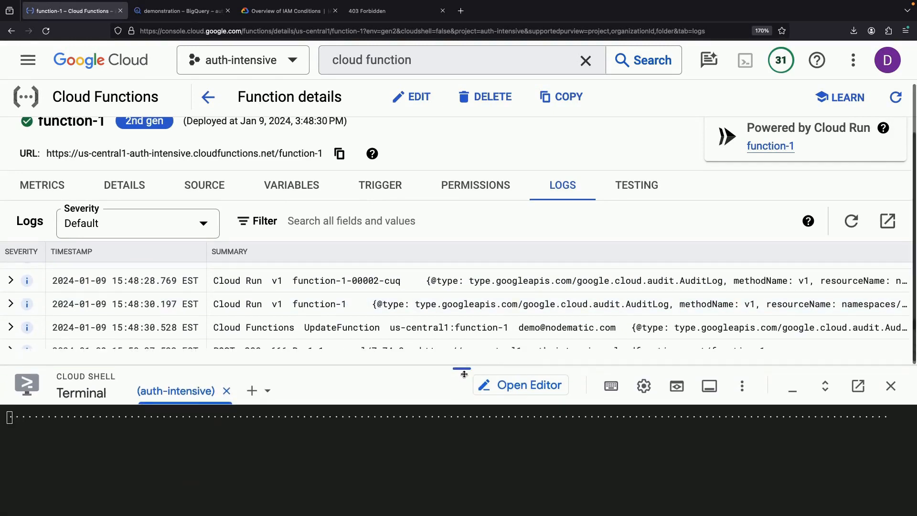
key(Up)
key(Return)
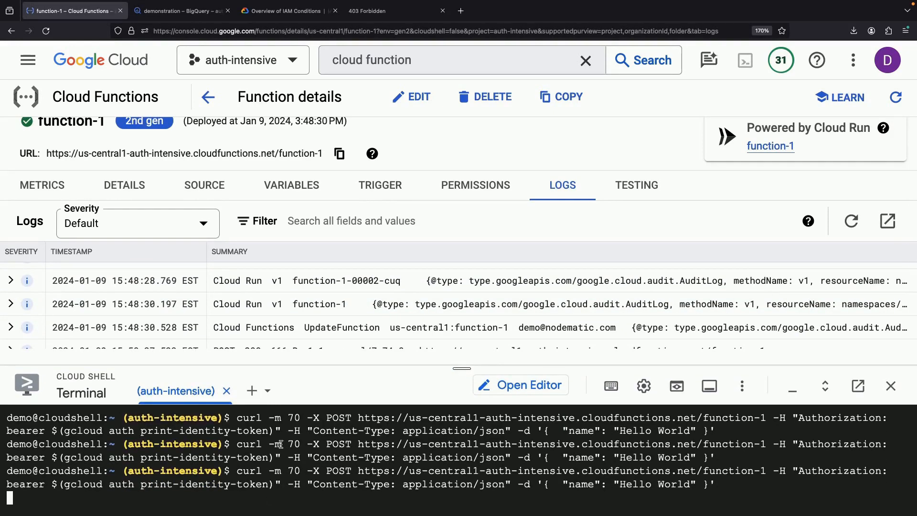
drag(454, 368, 455, 474)
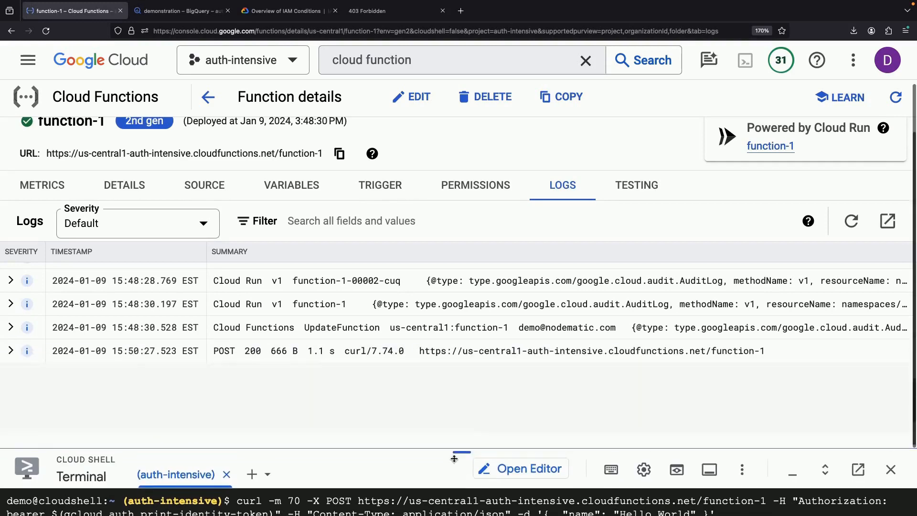
click(851, 221)
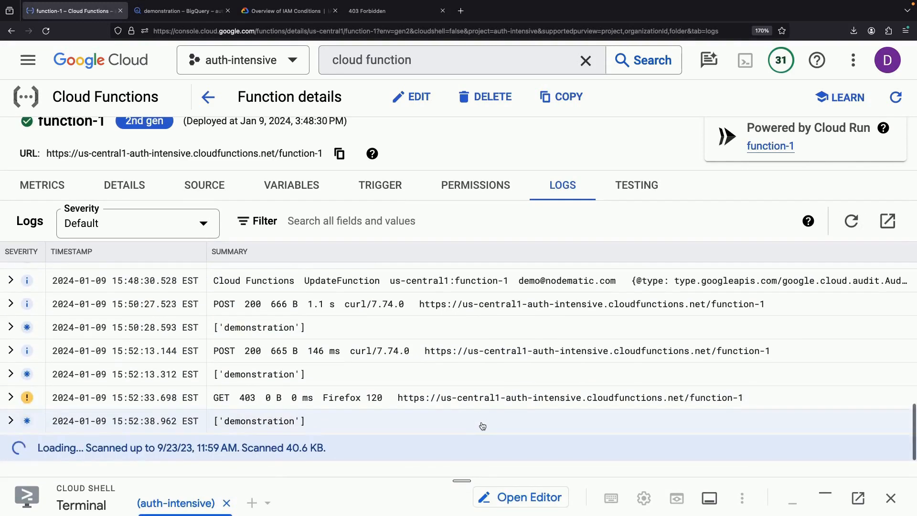
Repeat the curl test against function-1, refresh the logs, and examine the newest entries for the returned dataset list.
drag(461, 481, 461, 368)
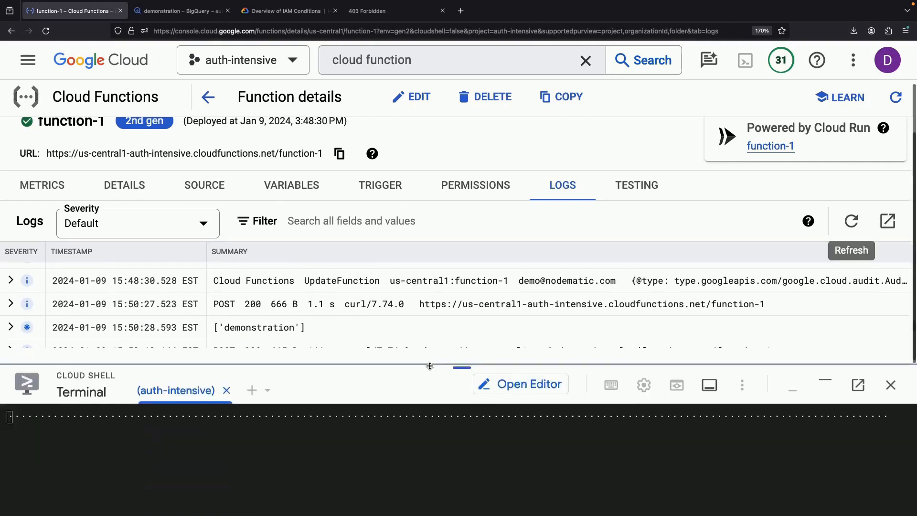
key(Return)
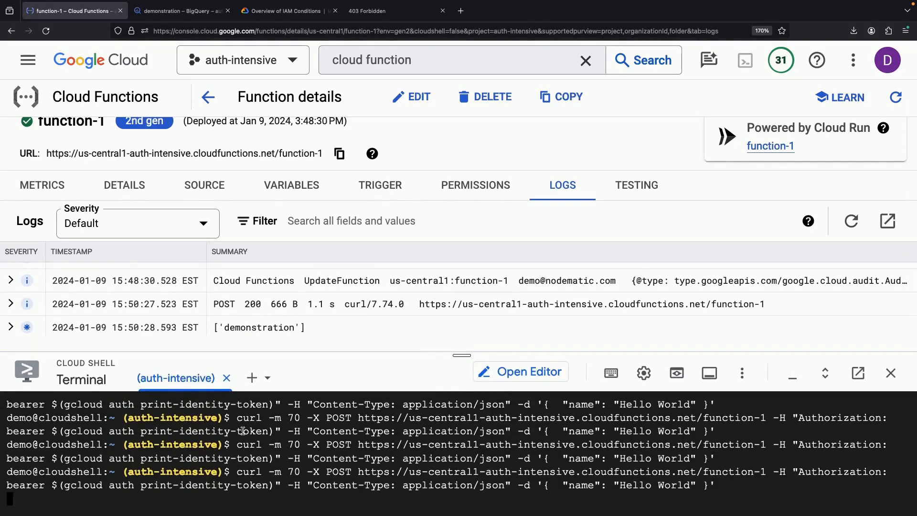
drag(444, 358, 442, 480)
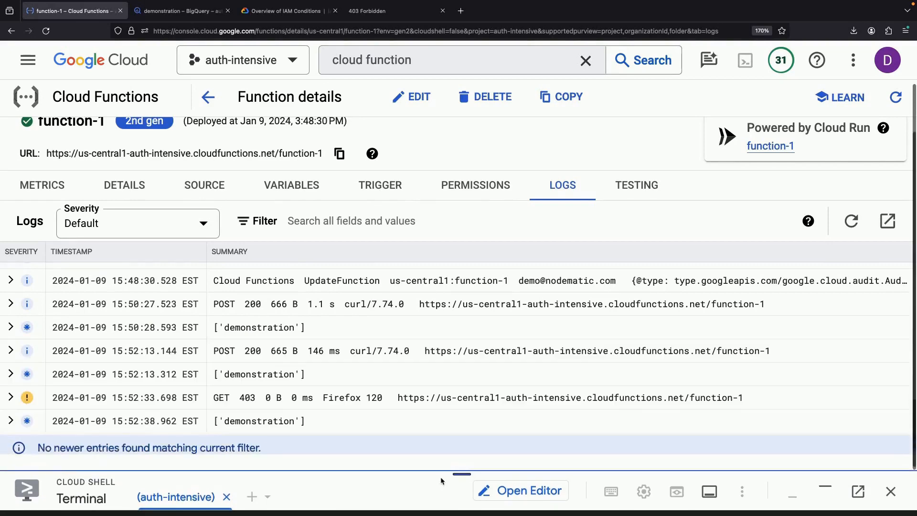
click(844, 224)
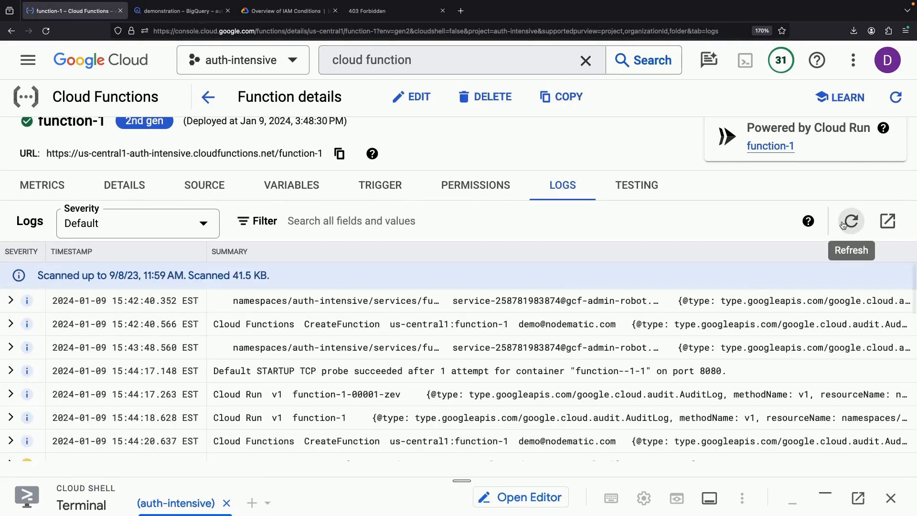
scroll(699, 368, down, 10)
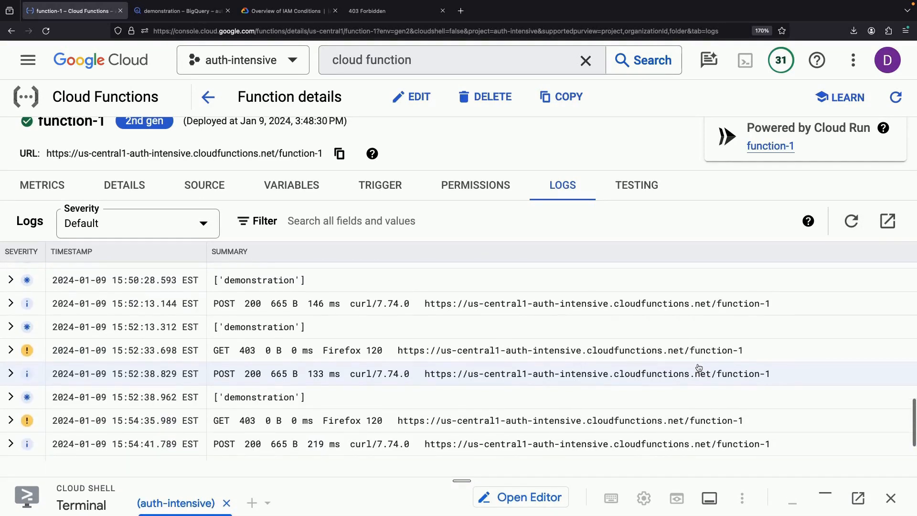
scroll(699, 368, down, 1)
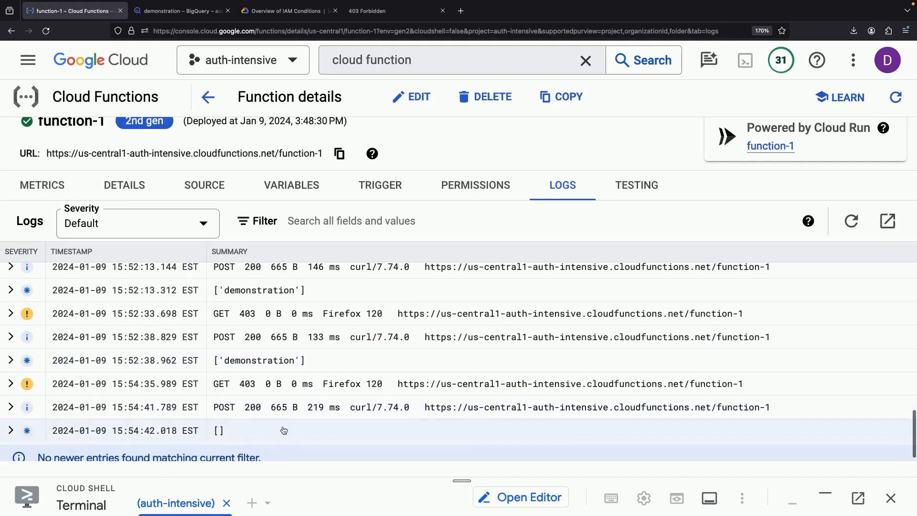
Switch to the BigQuery page, go from there to the project's IAM page, and dismiss the role removal notification.
click(178, 12)
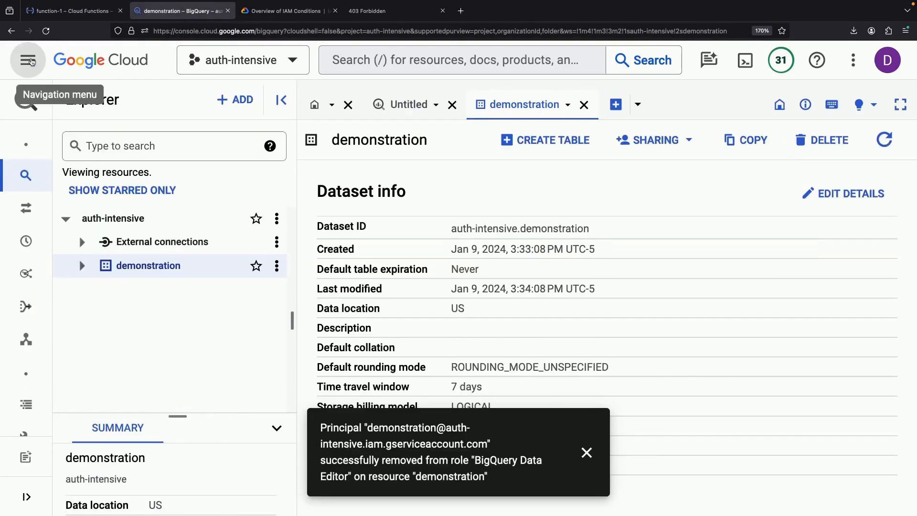
click(29, 60)
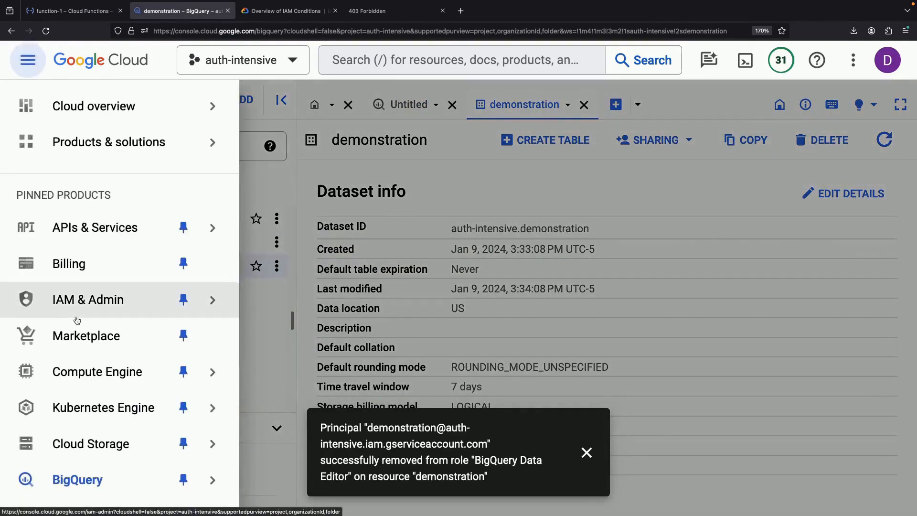
mouse_move(76, 310)
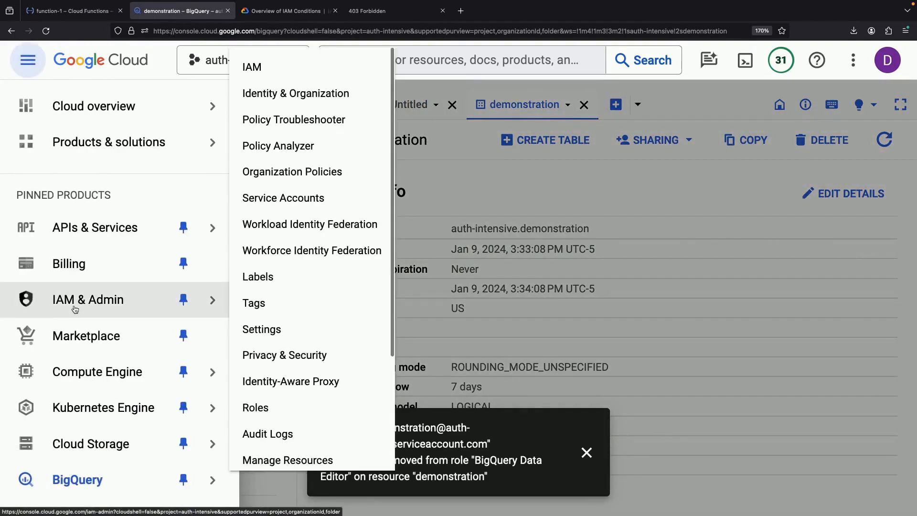
click(296, 71)
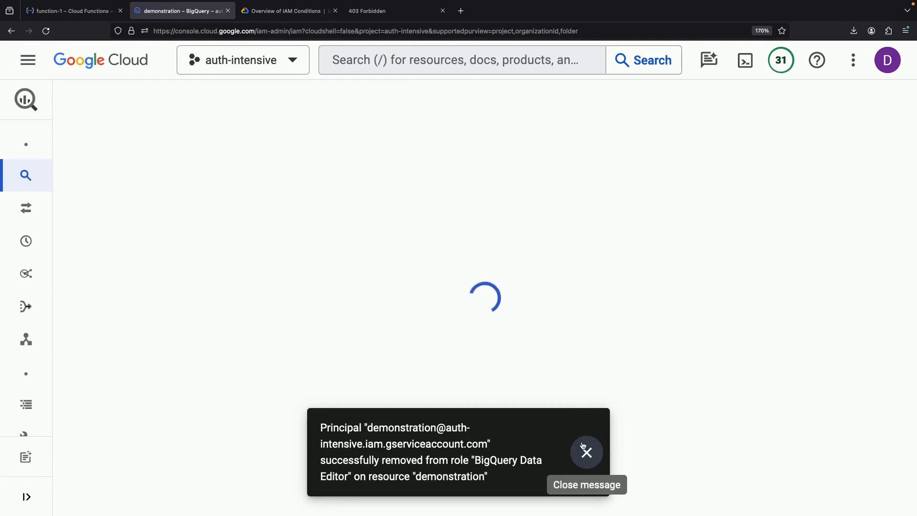
click(584, 450)
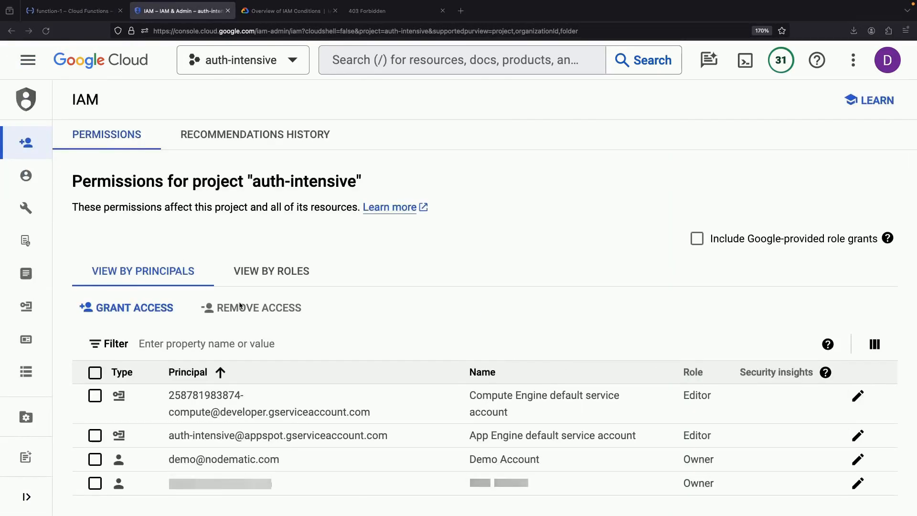
Start granting access to the auth-intensive project and paste the demonstration service account as the new principal.
click(131, 307)
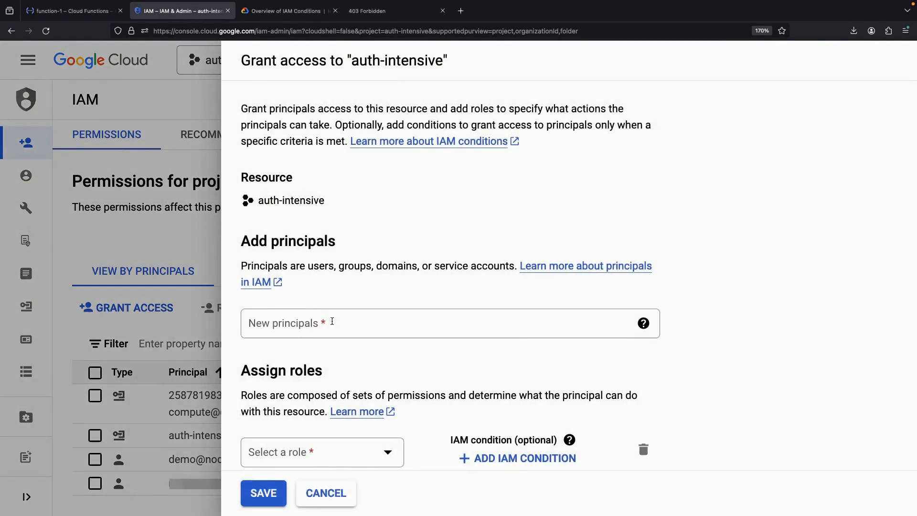
click(292, 324)
key(ctrl+v)
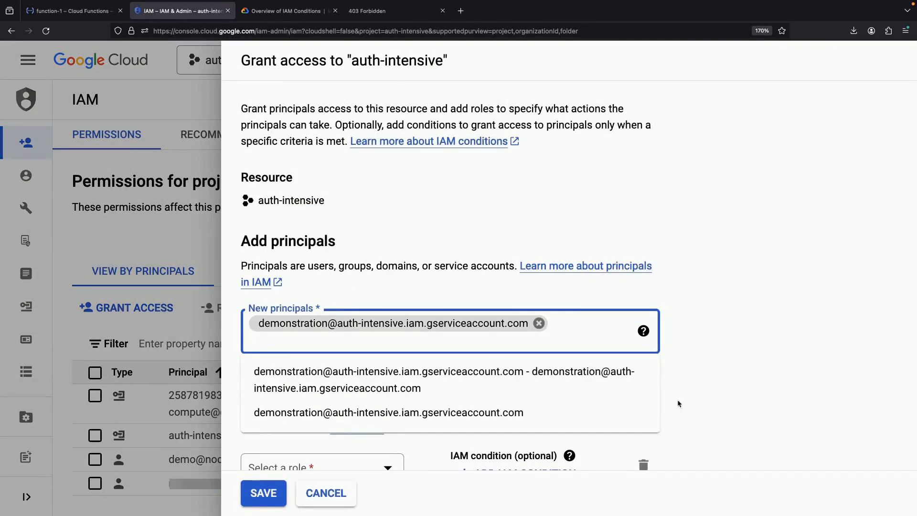
click(747, 404)
scroll(747, 403, down, 2)
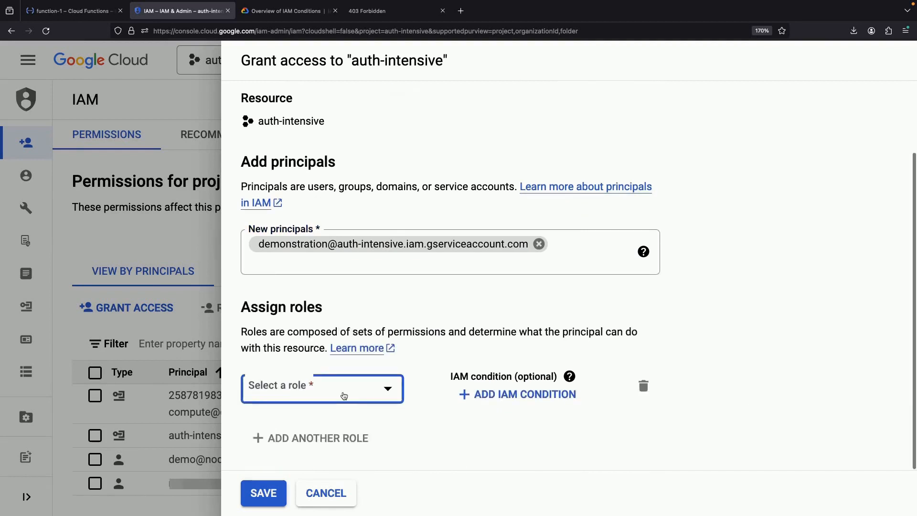
Assign the BigQuery Admin role to the demonstration service account on the auth-intensive project and save the grant.
click(344, 393)
scroll(344, 317, down, 8)
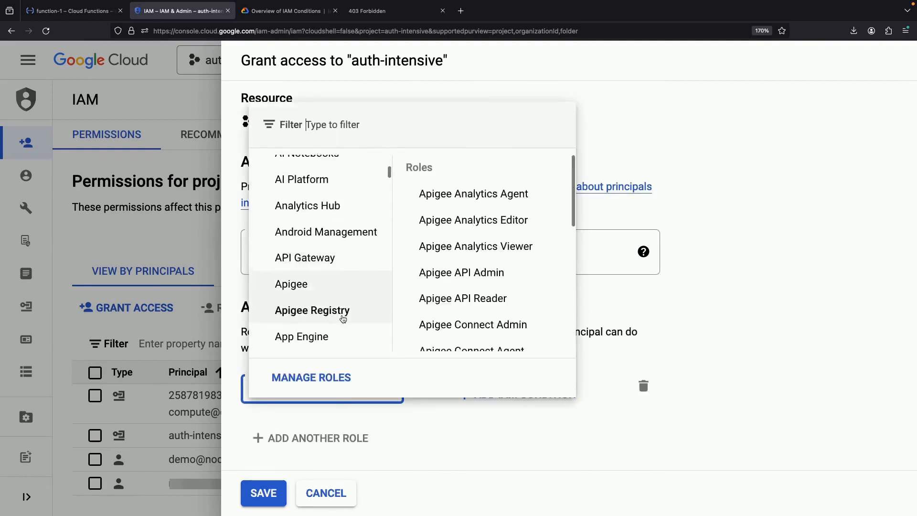
scroll(342, 331, down, 3)
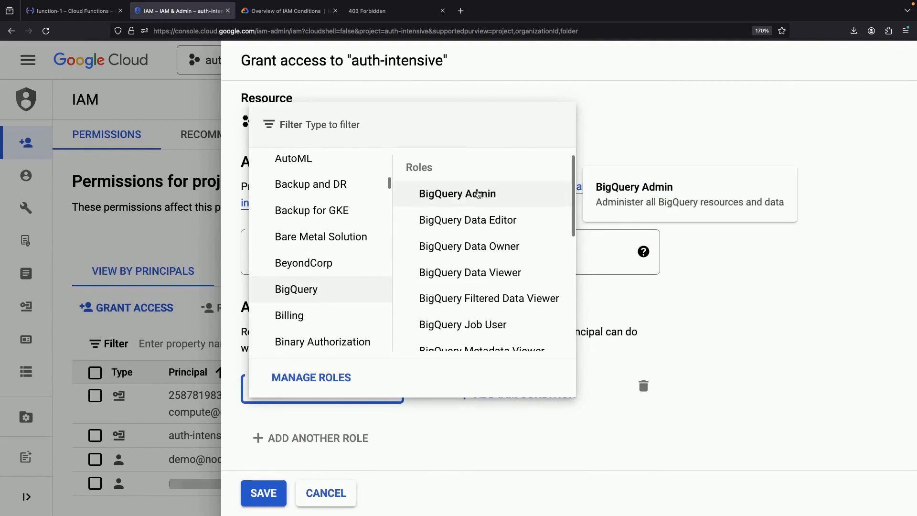
click(468, 193)
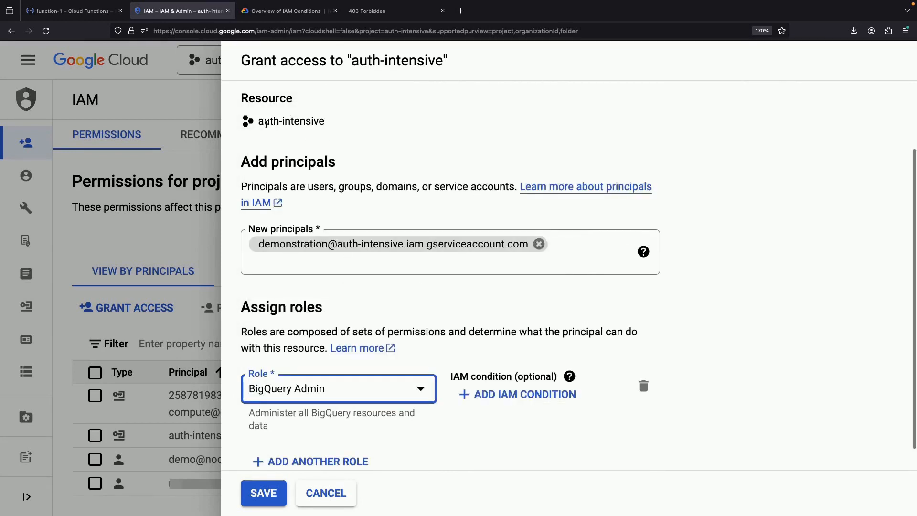
triple_click(266, 124)
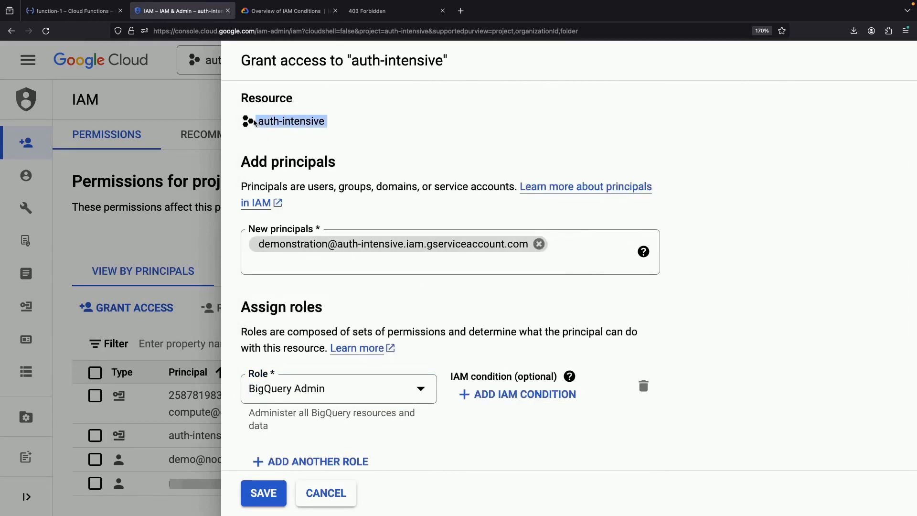
scroll(320, 188, down, 1)
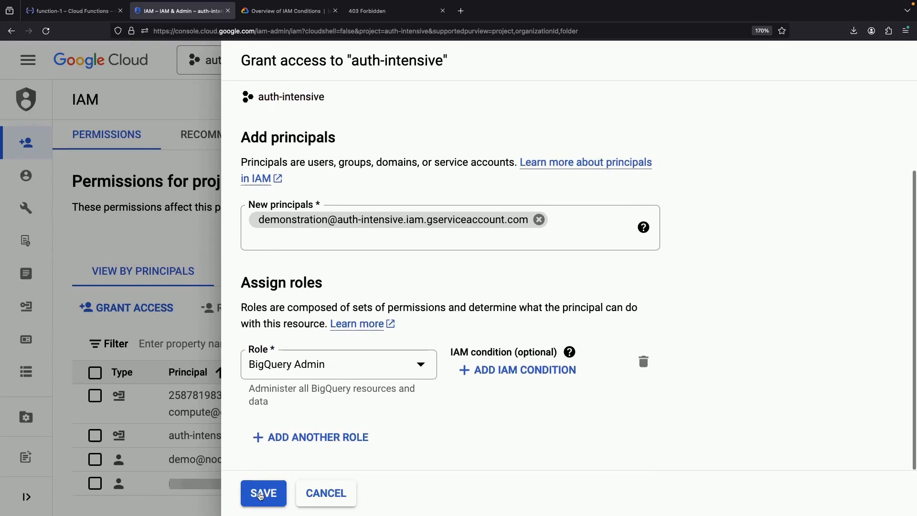
click(261, 494)
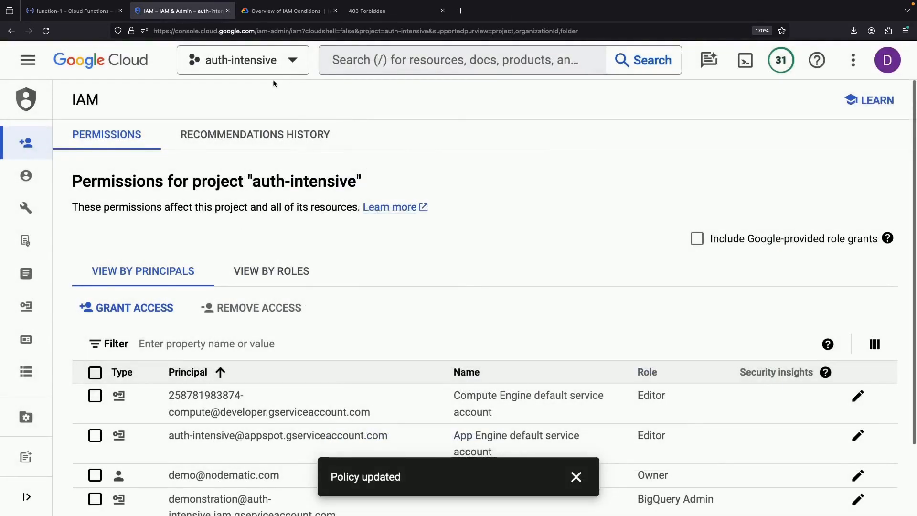
Return the IAM page to the console home, then rerun the curl test against function-1 and refresh its logs.
click(98, 62)
click(76, 11)
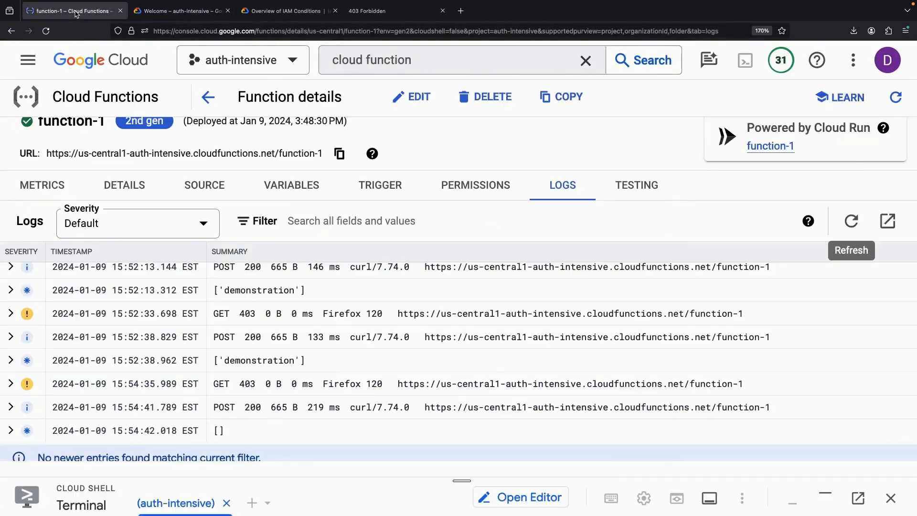
drag(460, 480, 442, 325)
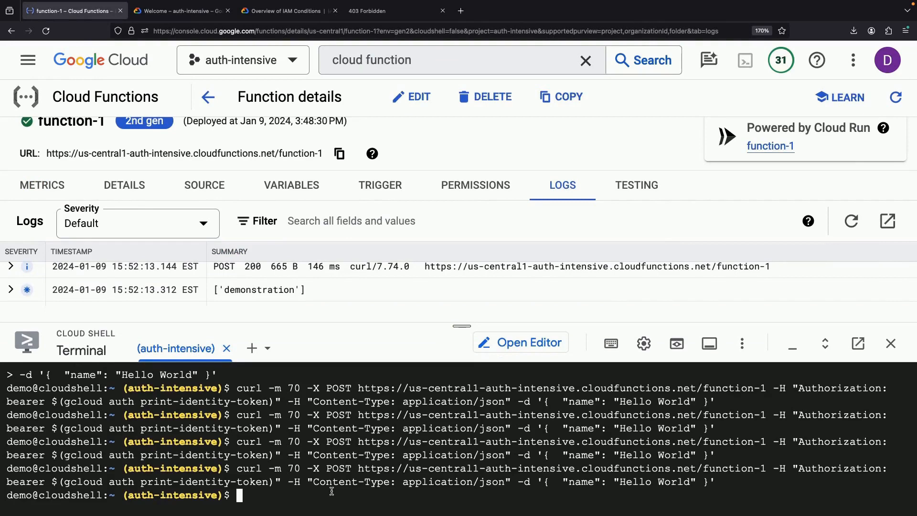
key(Up)
key(Return)
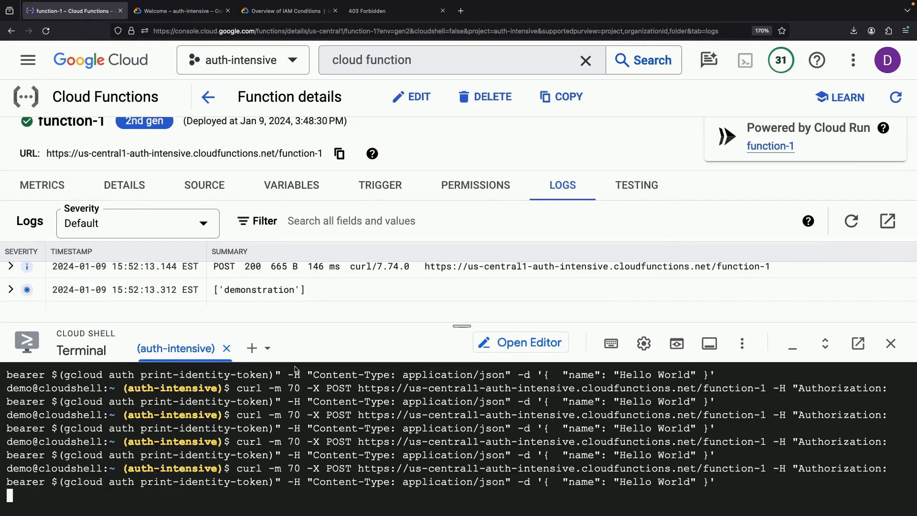
drag(471, 326, 479, 480)
click(851, 221)
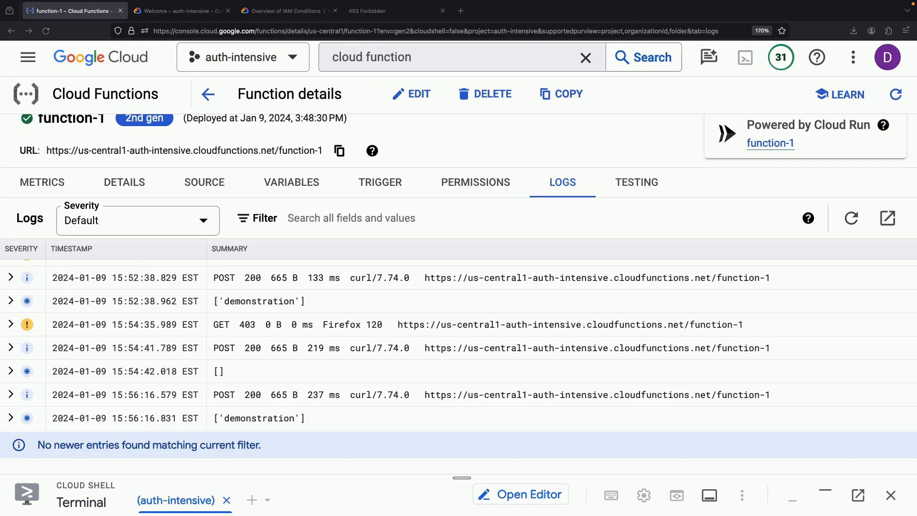
Open cloud.google.com/iam/docs/workload-identity-federation in a new browser tab and read the paragraph on supported identity providers, including OIDC.
click(461, 11)
text(https://cloud.google.com/iam/docs/workload-identity-federation)
key(Return)
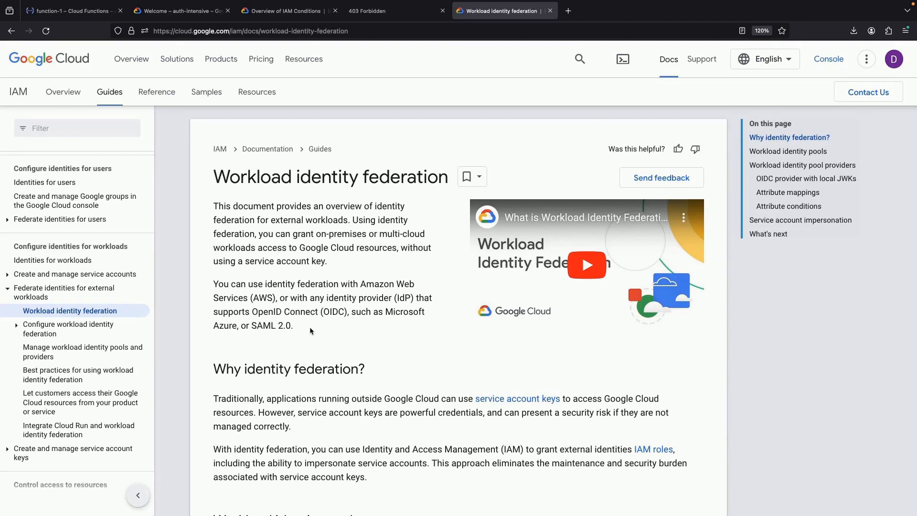
drag(310, 327, 210, 288)
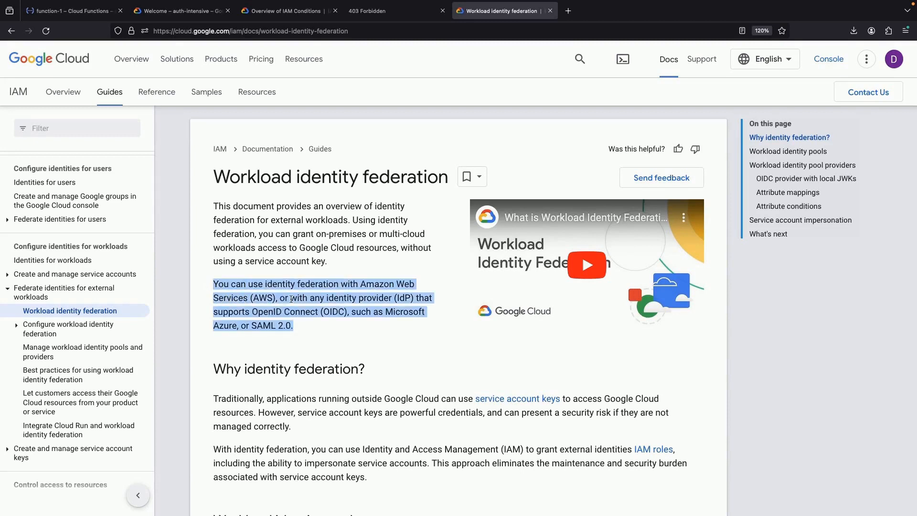
click(308, 318)
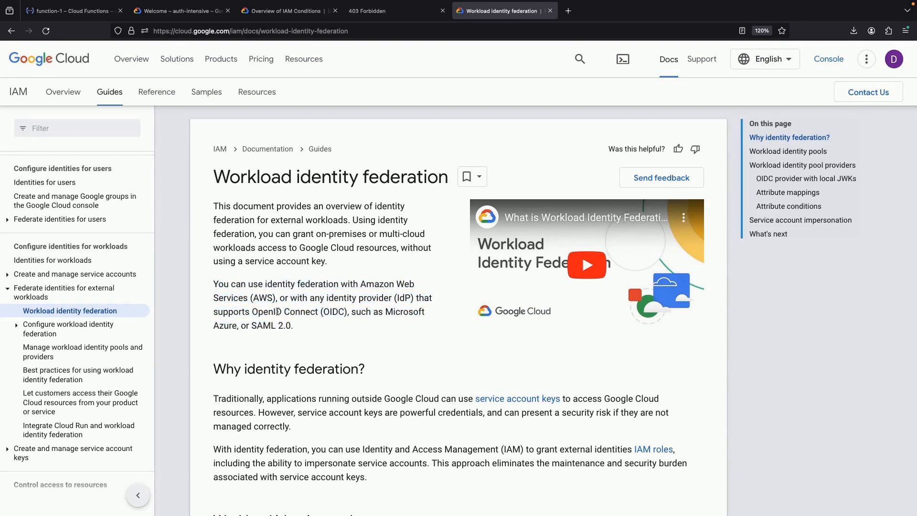
double_click(333, 313)
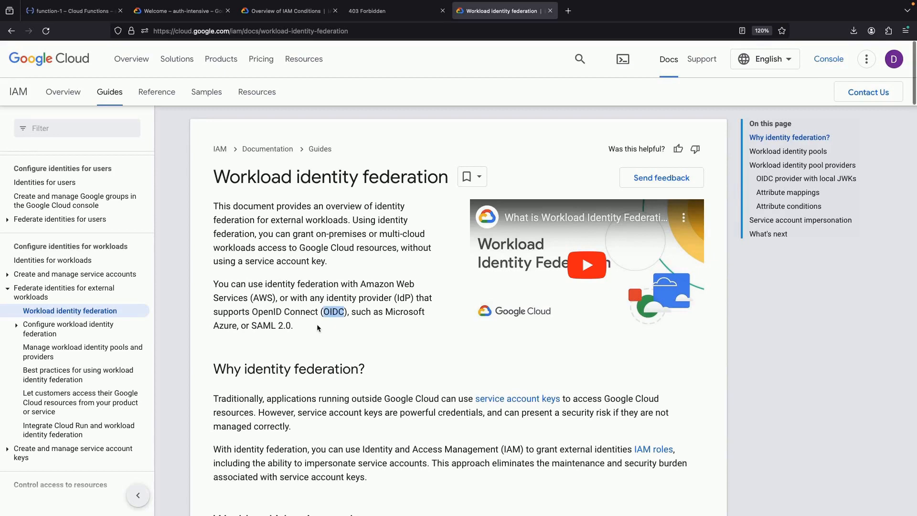
click(318, 328)
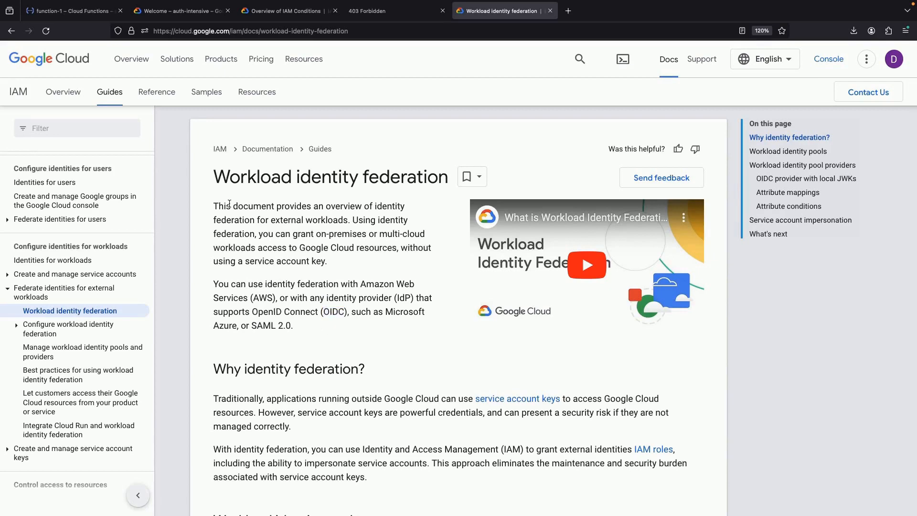
Go from function-1 to the console home, open Kubernetes Engine, and enable the Kubernetes Engine API for the project.
click(90, 12)
click(101, 60)
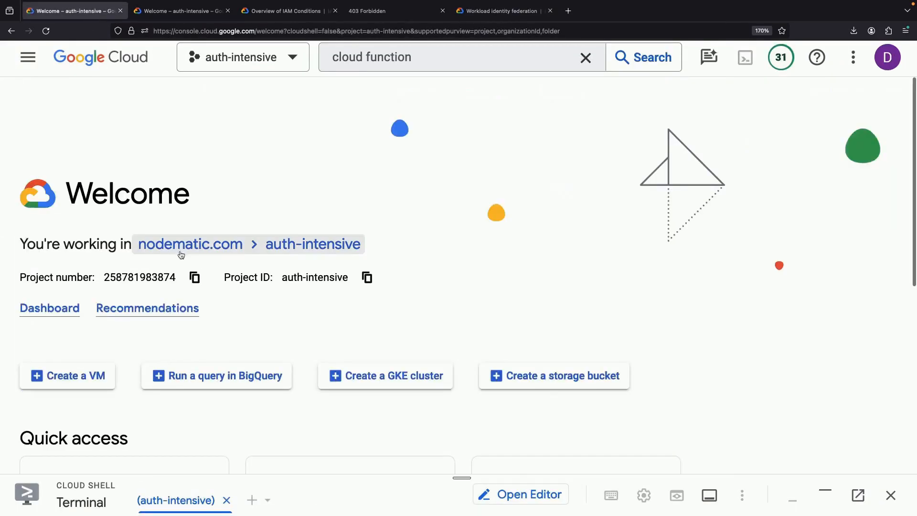
scroll(370, 354, down, 1)
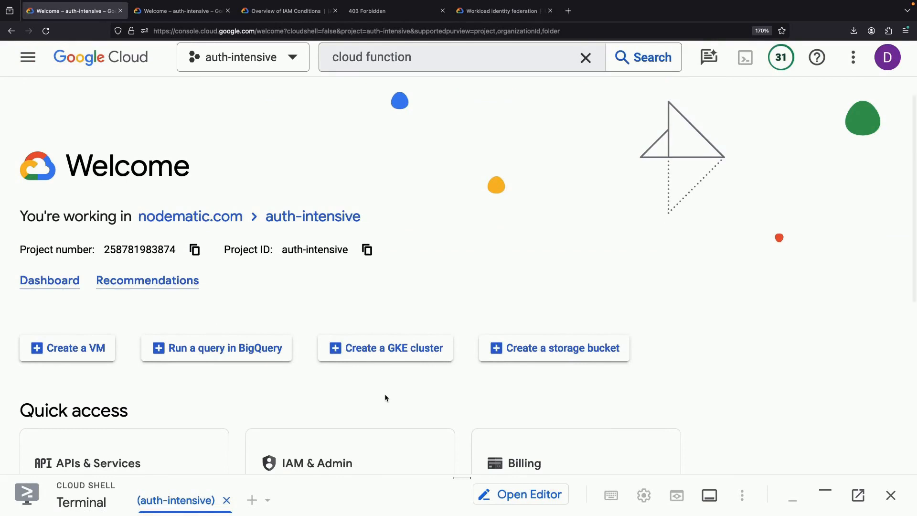
scroll(385, 397, down, 5)
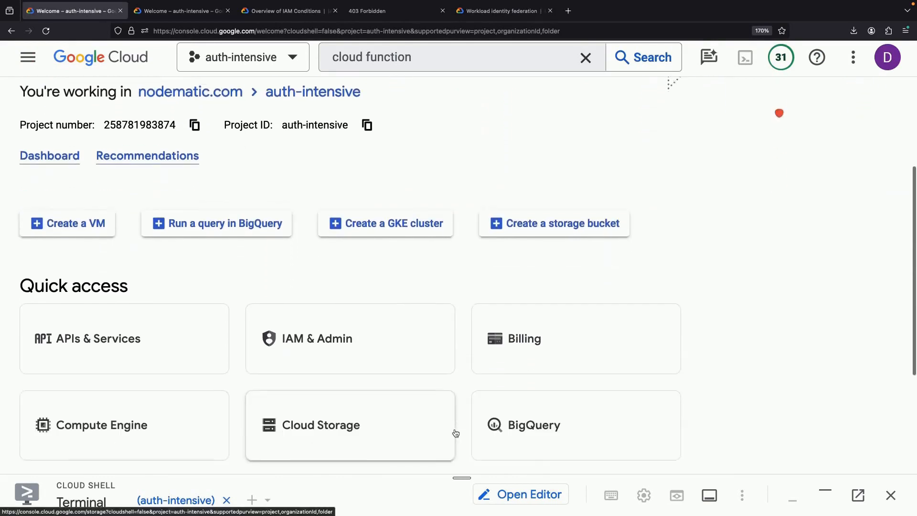
click(451, 427)
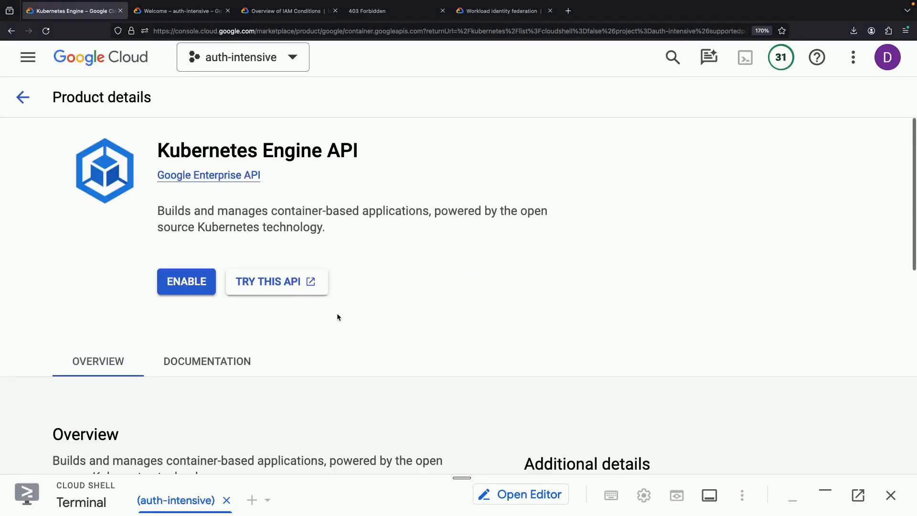
click(196, 288)
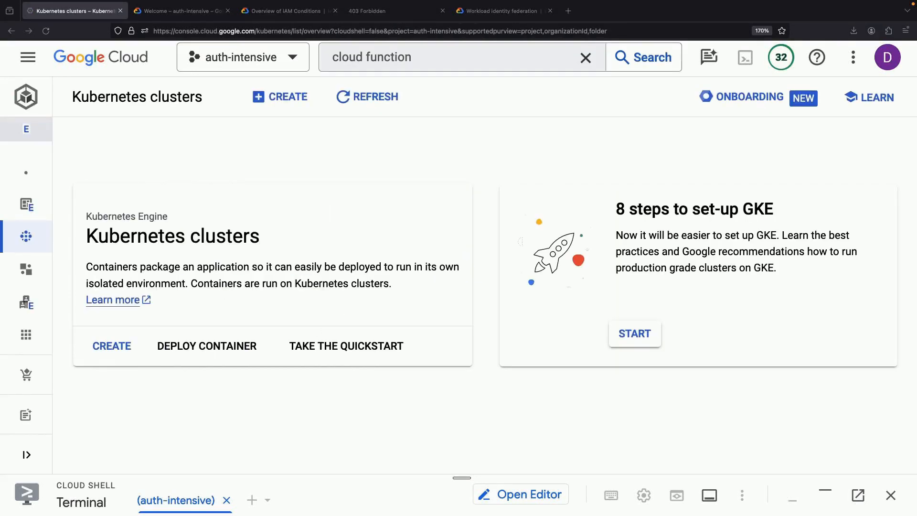
Start creating an Autopilot cluster and examine the Security options in its advanced settings.
click(280, 109)
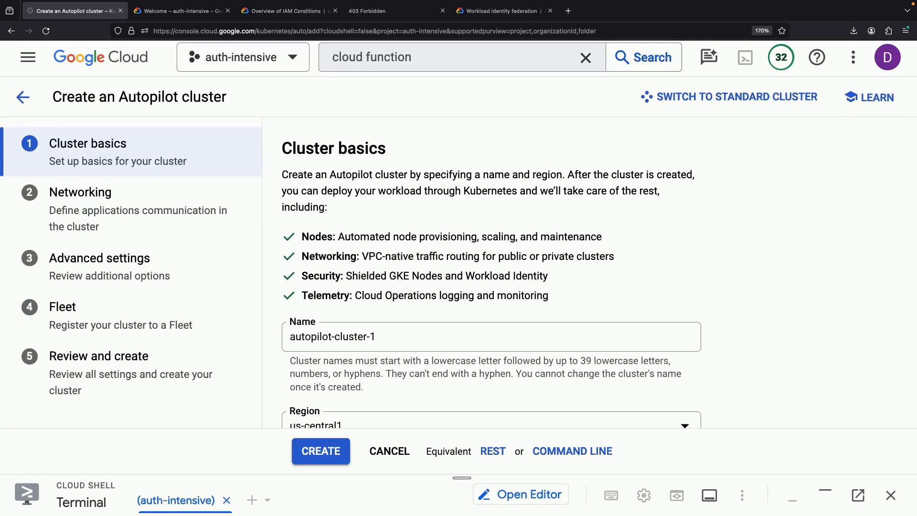
scroll(303, 308, down, 3)
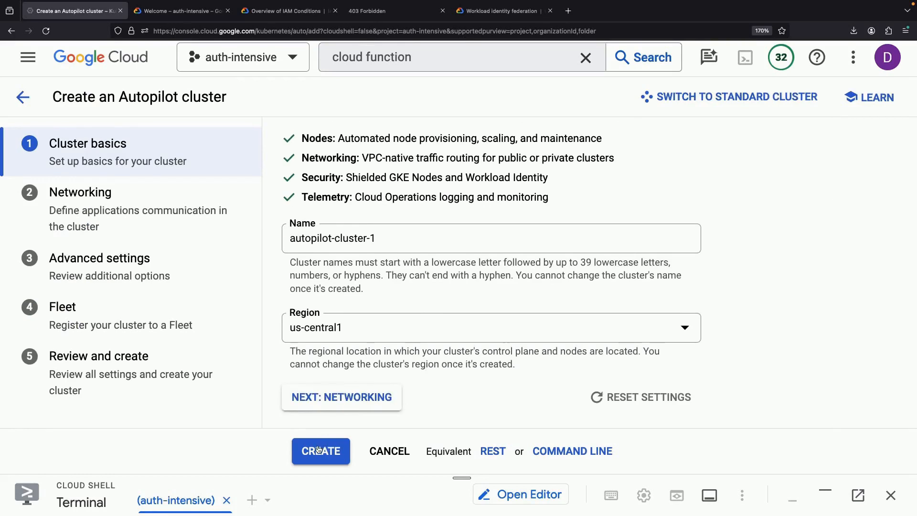
click(169, 266)
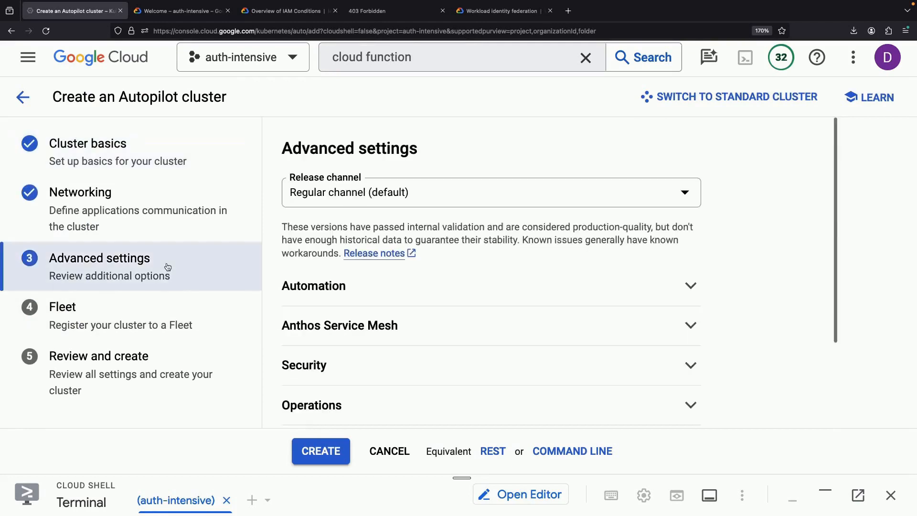
scroll(359, 299, down, 1)
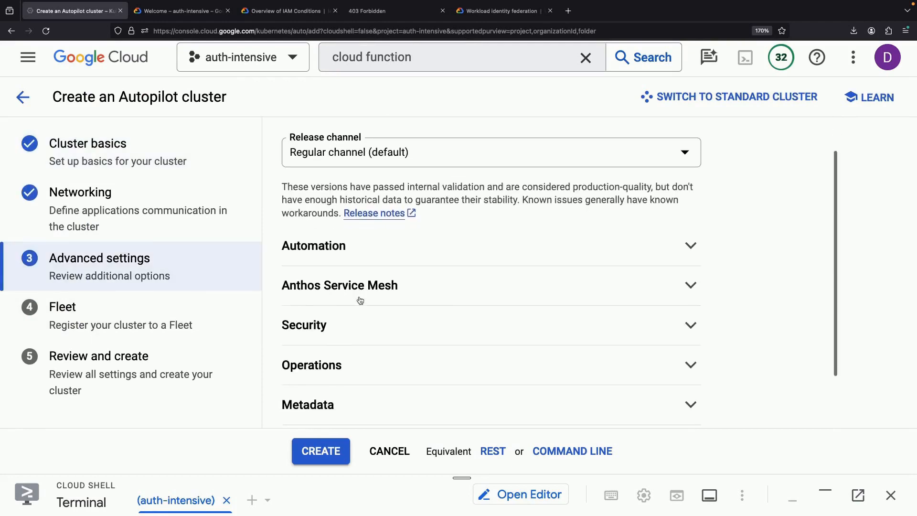
click(332, 320)
scroll(323, 323, down, 5)
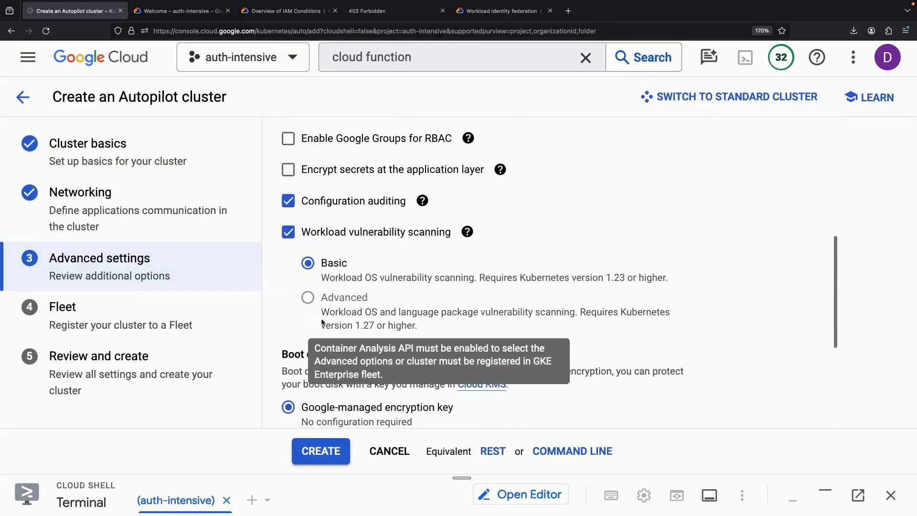
scroll(323, 323, down, 2)
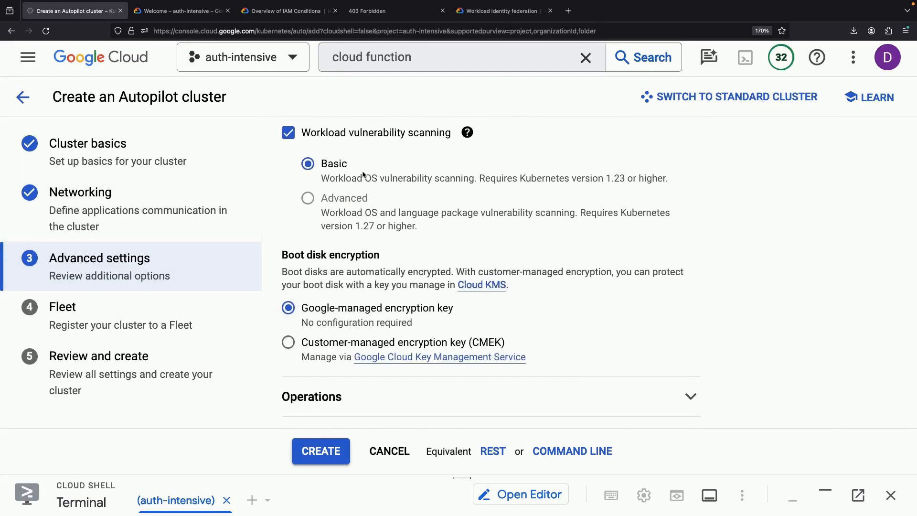
Change the cluster setup to a standard cluster and examine its Security options, including Workload Identity.
click(704, 99)
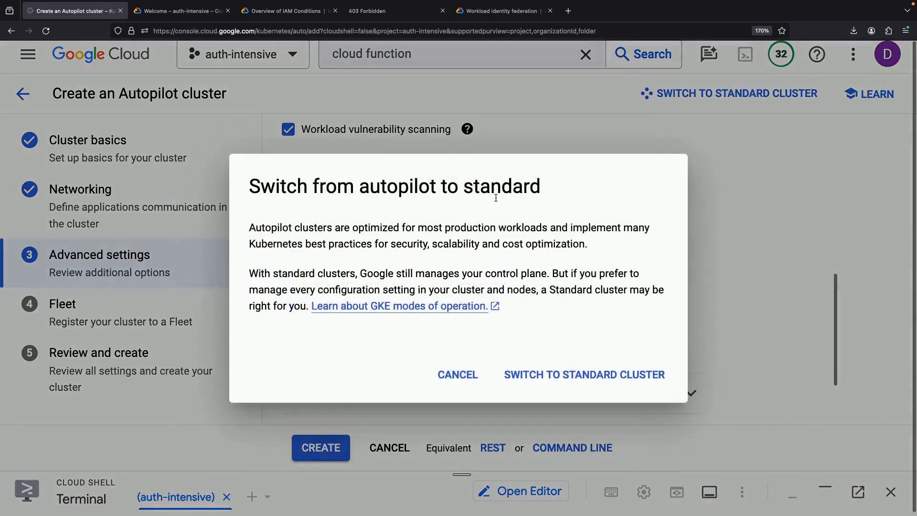
click(525, 372)
scroll(128, 355, down, 1)
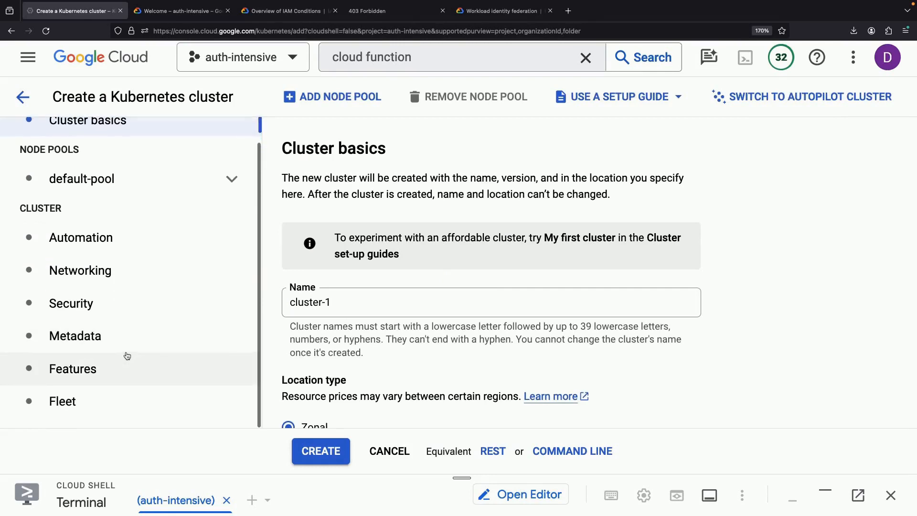
click(119, 303)
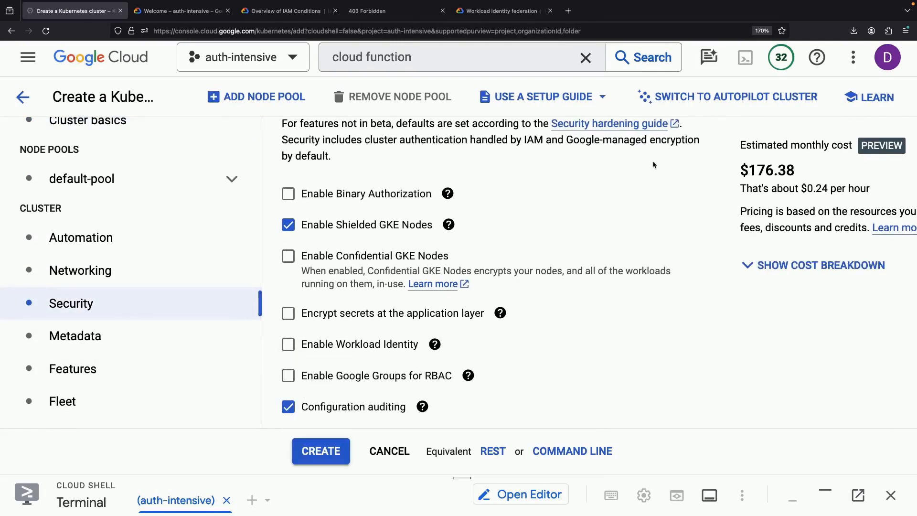
Change back to Autopilot mode, create autopilot-cluster-1 in us-central1, and refresh the cluster list.
click(702, 97)
click(573, 369)
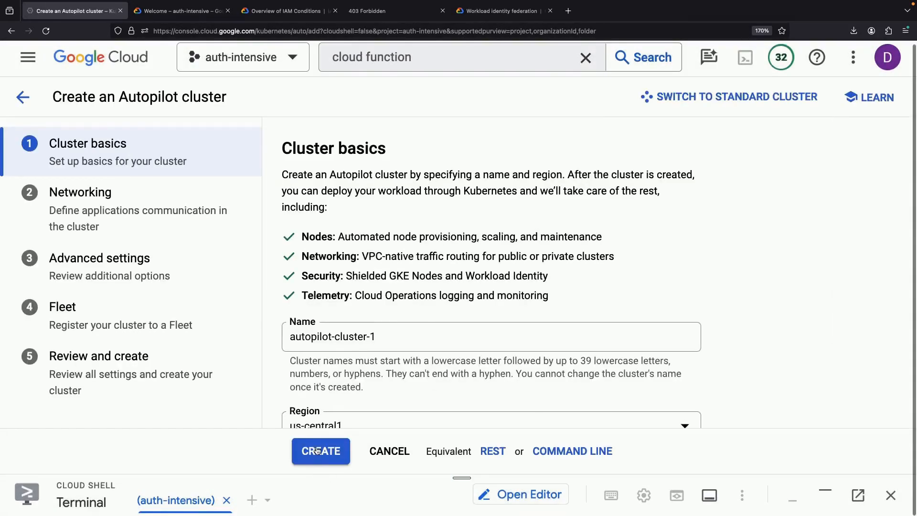
click(320, 451)
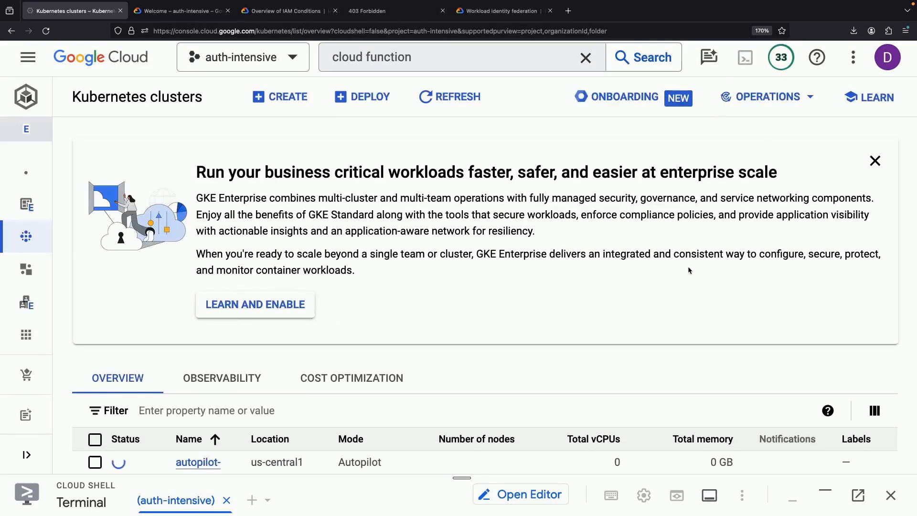
click(449, 96)
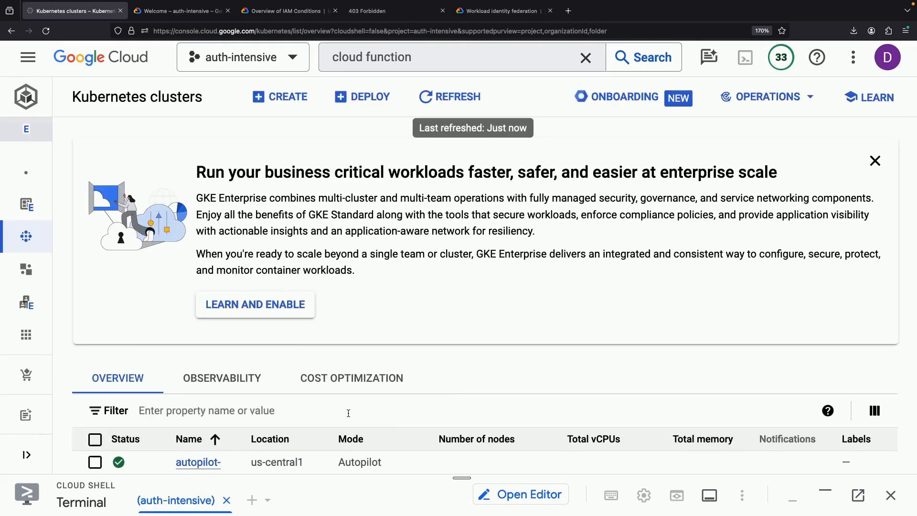
Enlarge the Cloud Shell terminal, clear its output, and dismiss the GKE Enterprise banner above the cluster list.
scroll(348, 413, down, 2)
drag(444, 478, 438, 277)
text(clear)
key(Return)
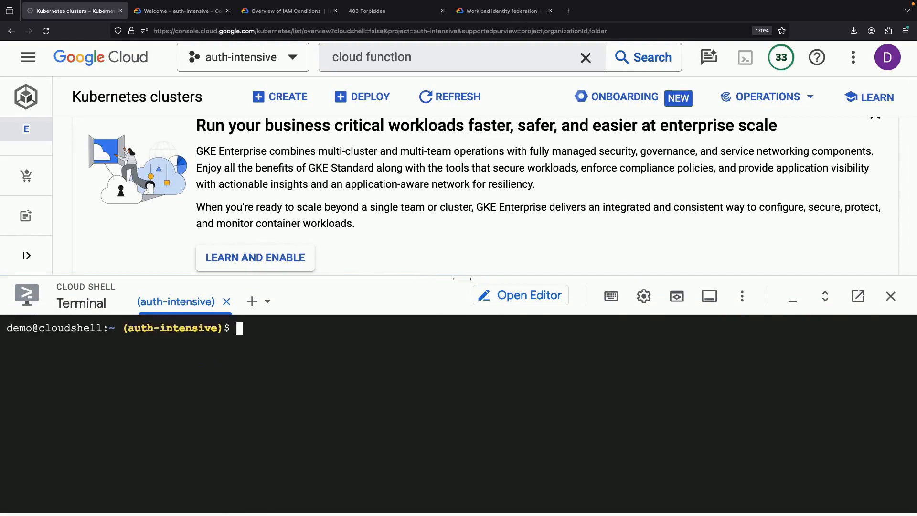
scroll(751, 233, up, 2)
click(877, 163)
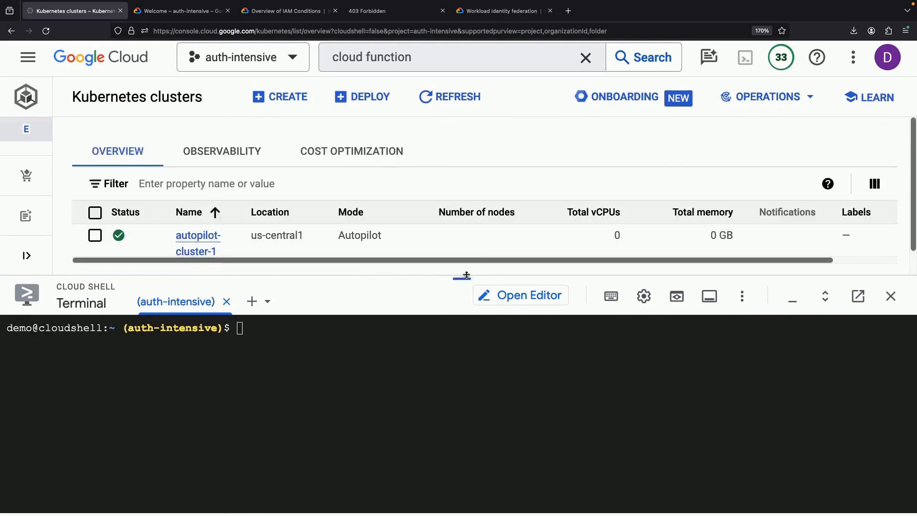
Shrink the Cloud Shell terminal and fetch the kubectl credentials for autopilot-cluster-1 in region us-central1 with gcloud.
drag(467, 275, 464, 328)
text(gcloud contain)
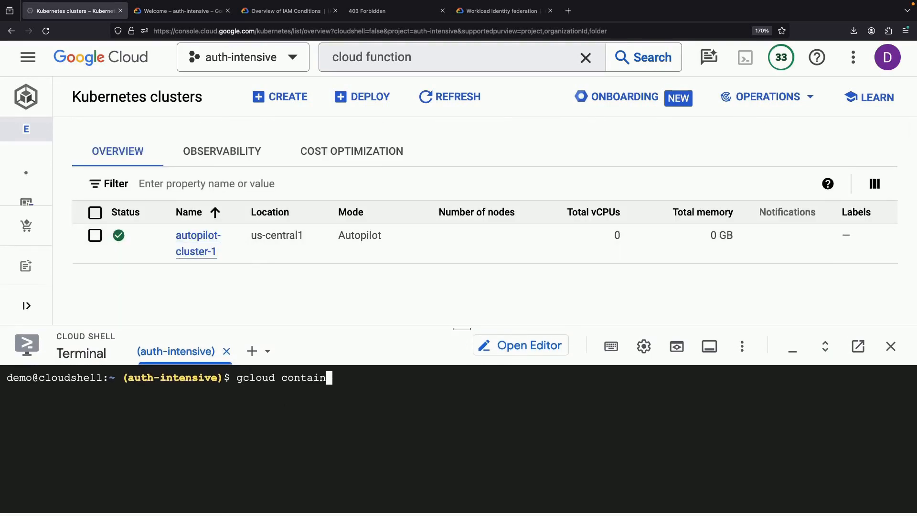
text(er clusters get-credential)
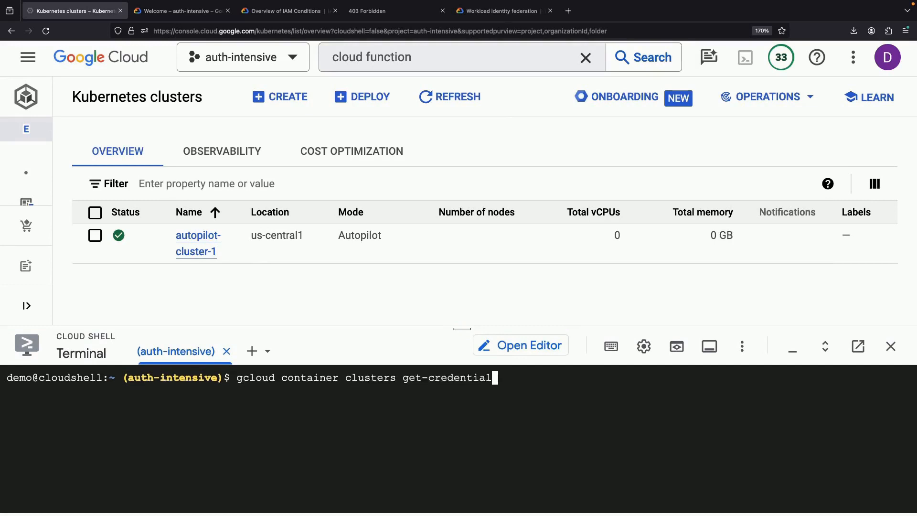
text(s autopilot-cluster-1 )
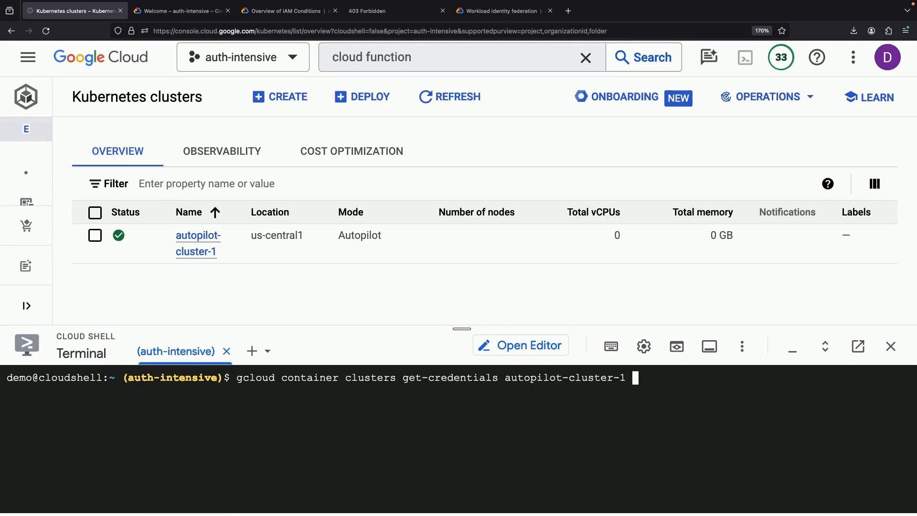
text(--region us-central1)
key(Return)
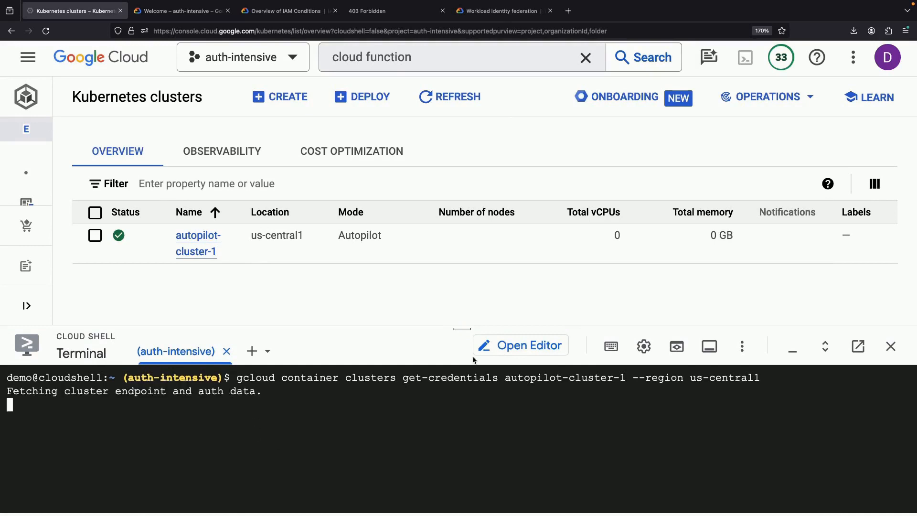
Create a Kubernetes service account named demonstration with kubectl.
text(kubectl creat)
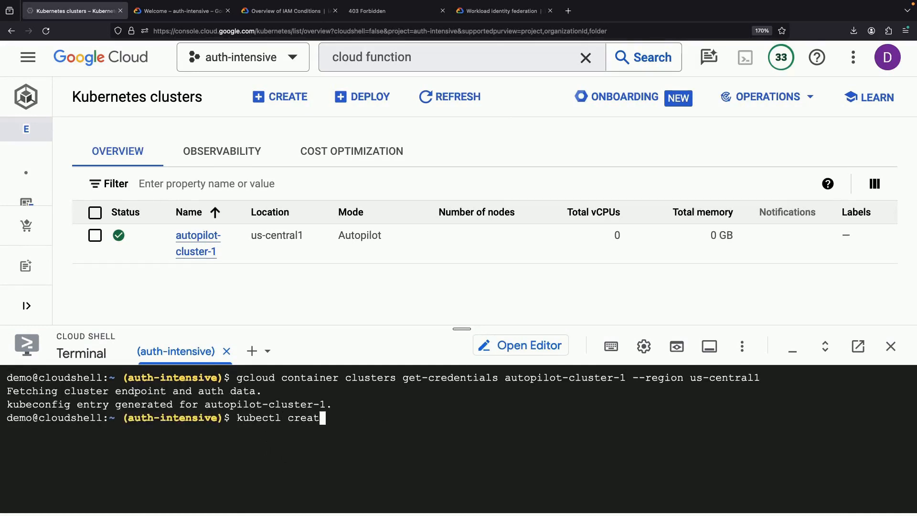
text(e serviceaccount demons)
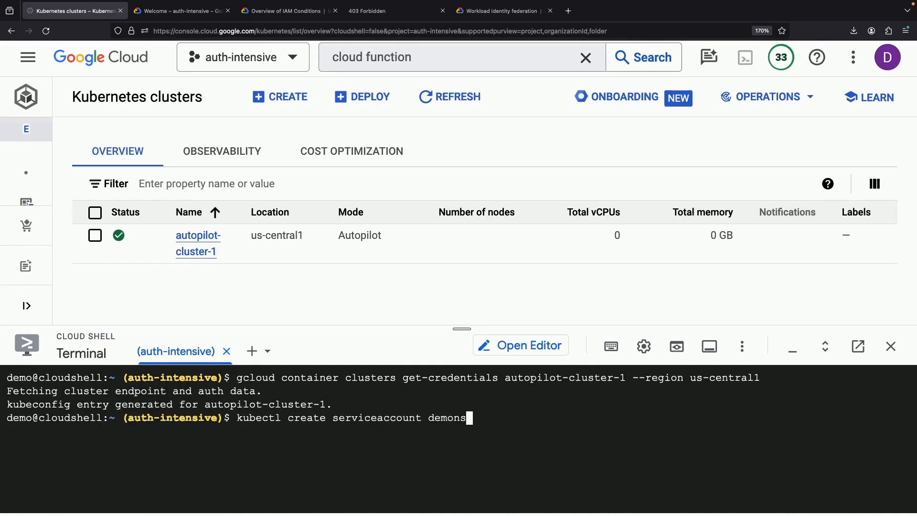
text(tration)
key(Return)
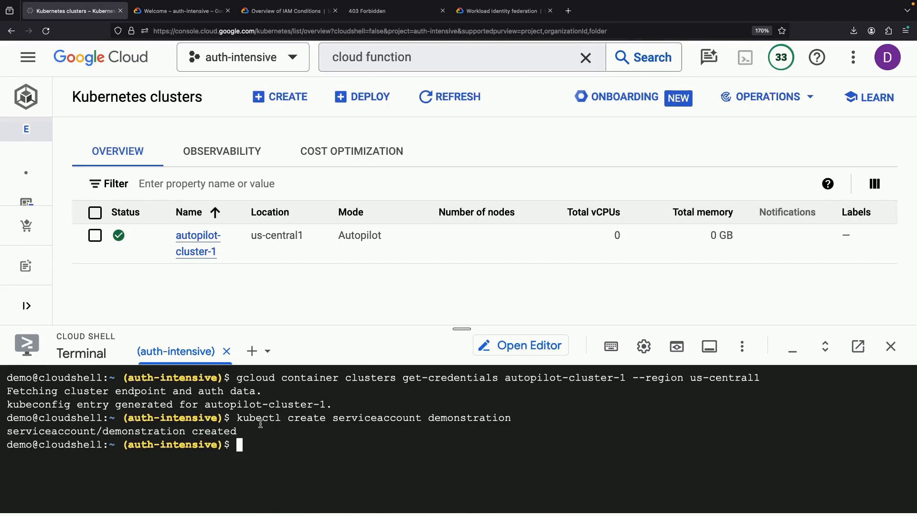
drag(237, 419, 280, 417)
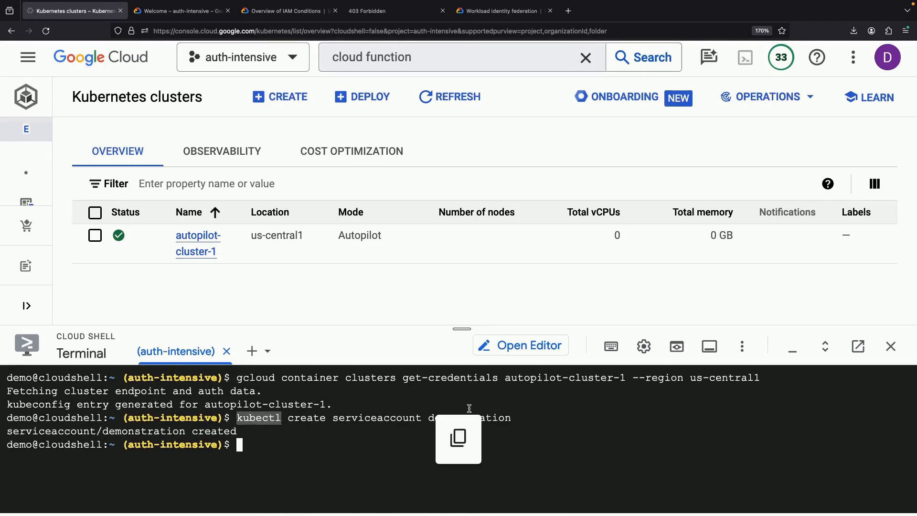
double_click(498, 418)
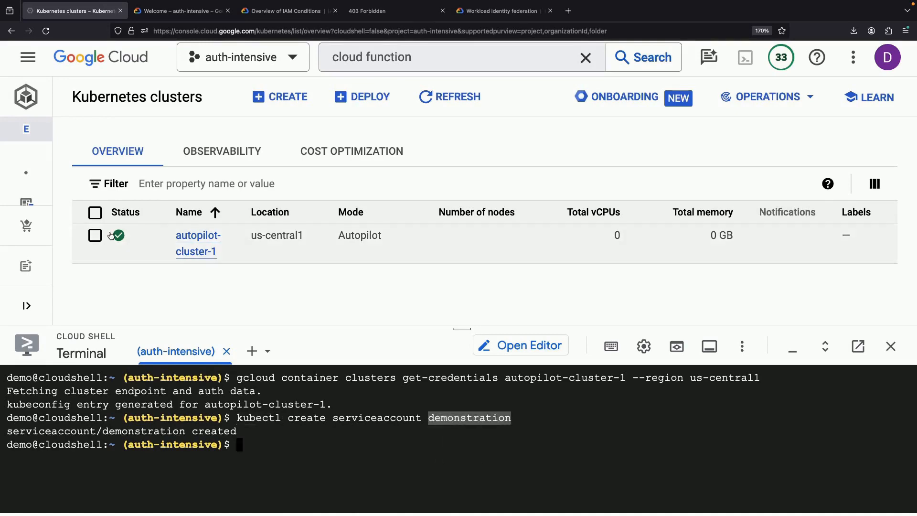
Find the project's Service Accounts page in the second console tab and view the demonstration service account.
click(201, 13)
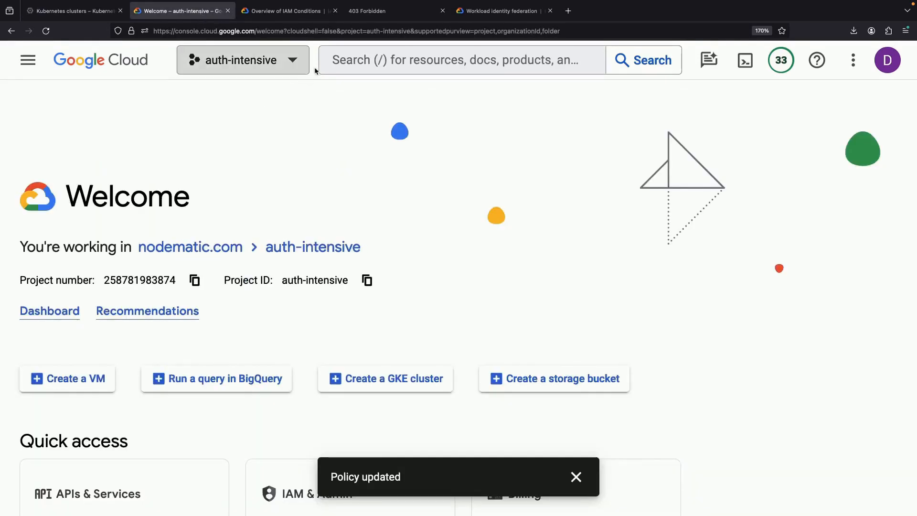
click(335, 61)
text(serv)
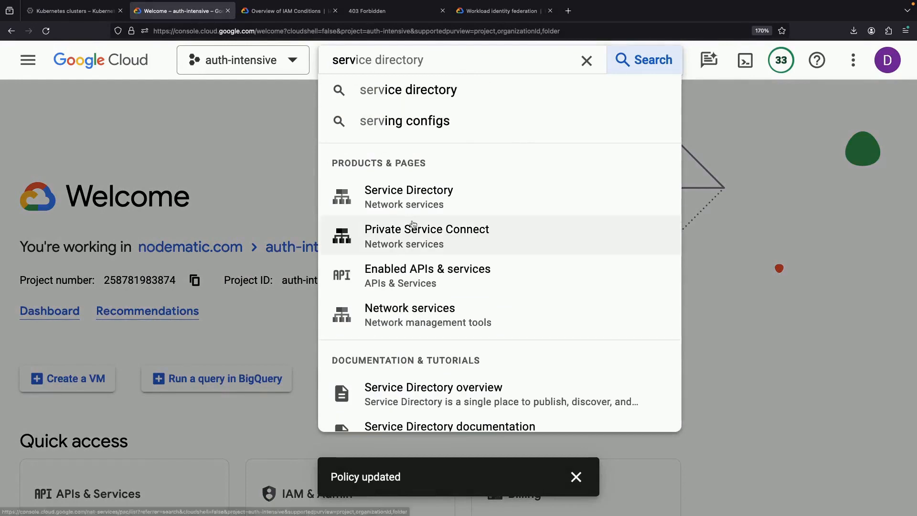
text(ice accoun)
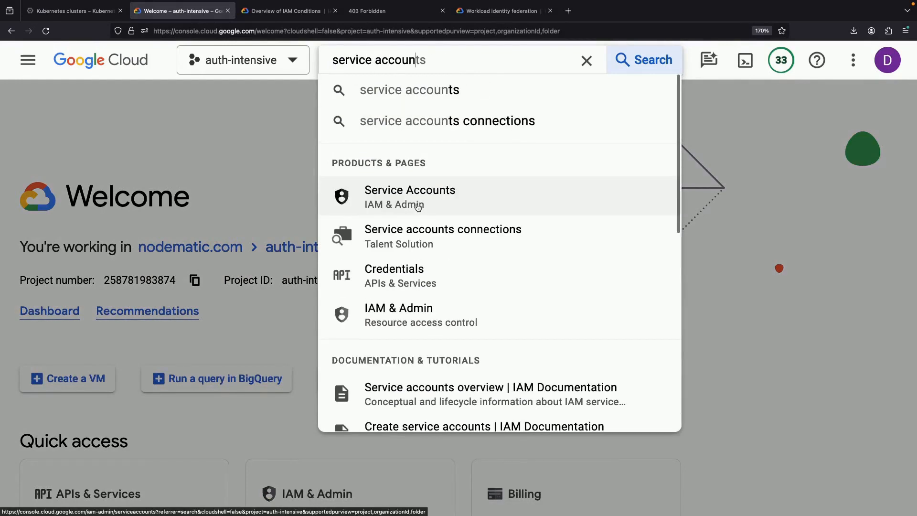
click(418, 205)
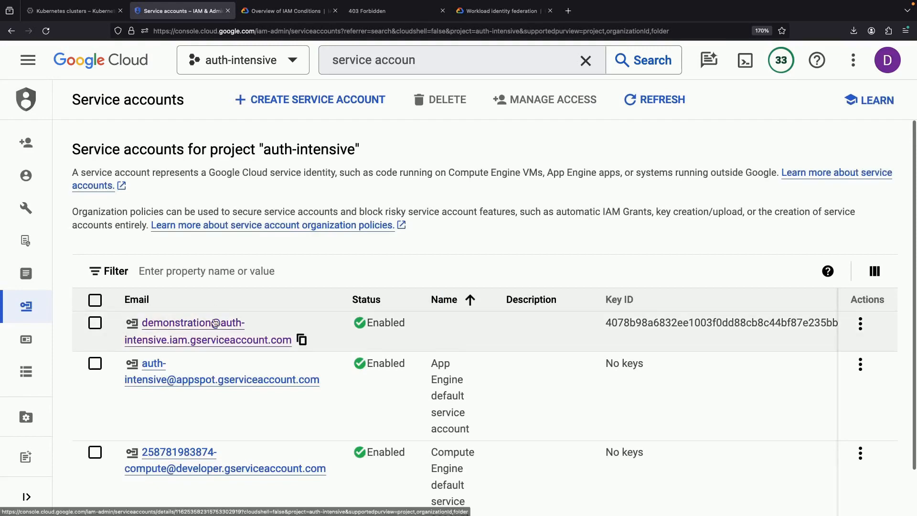
Back in Cloud Shell, grant default/demonstration the roles/iam.workloadIdentityUser role on the demonstration Google service account with an IAM policy binding.
click(75, 15)
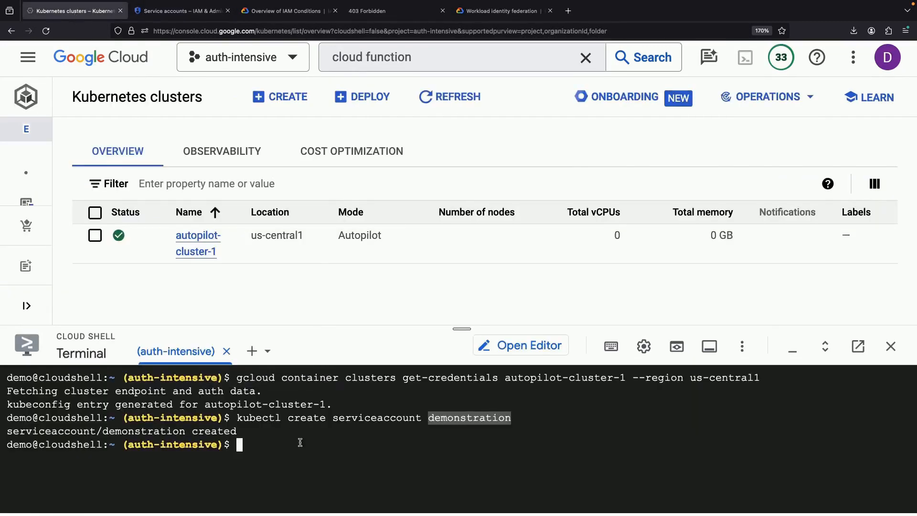
key(ctrl+v)
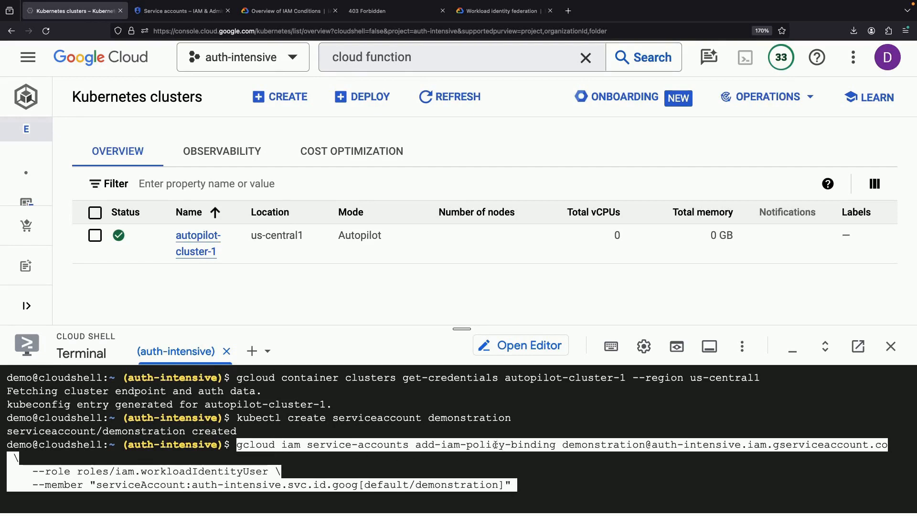
key(Return)
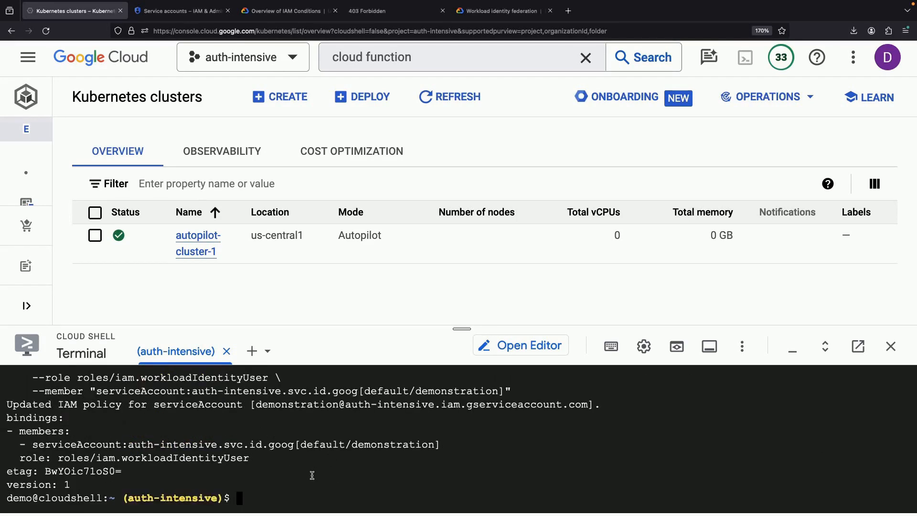
Annotate the demonstration Kubernetes service account in namespace default with iam.gke.io/gcp-service-account pointing to its Google counterpart, and clear the terminal.
key(ctrl+v)
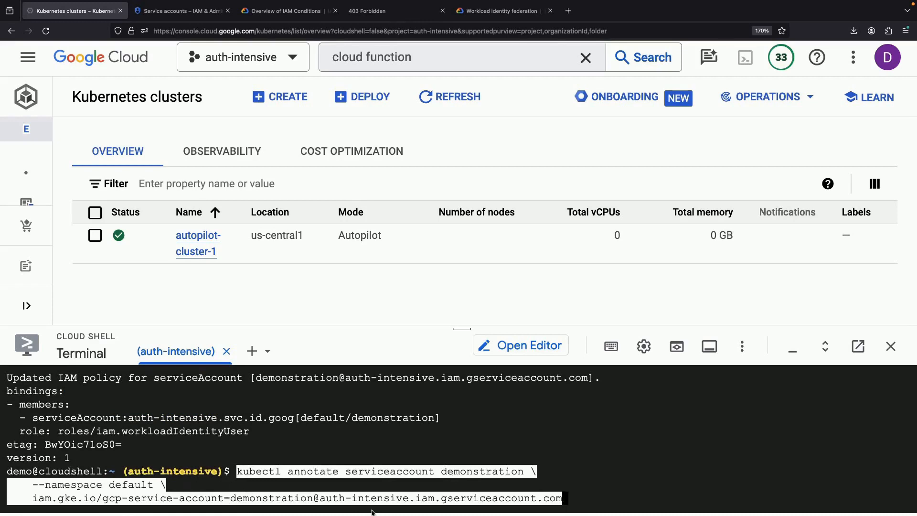
key(Return)
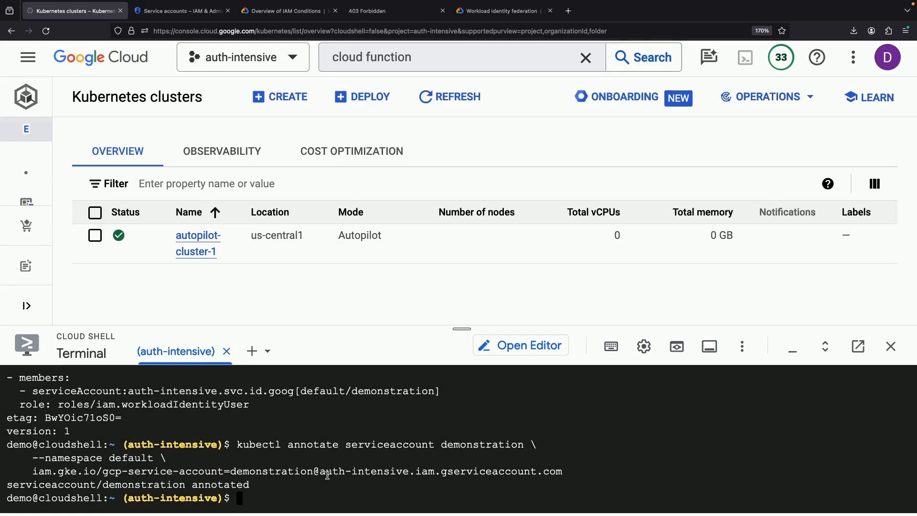
text(clear)
key(Return)
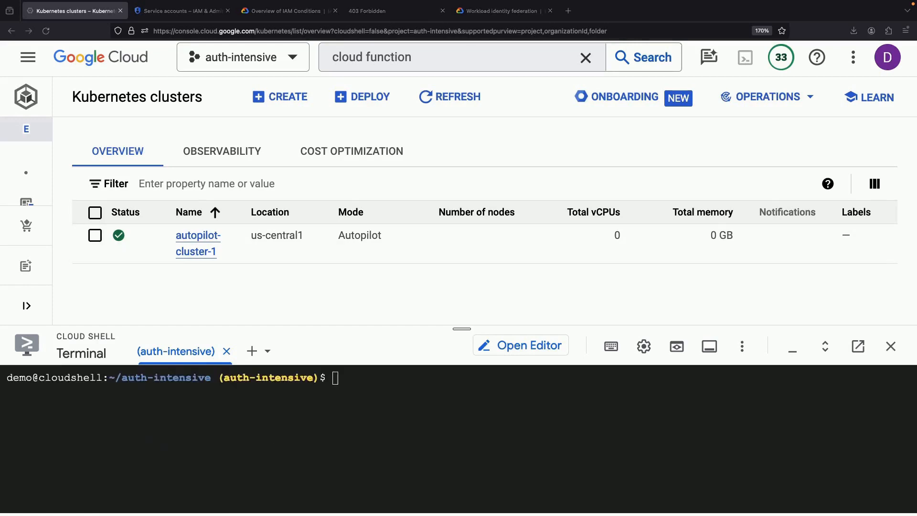
Write the list-datasets Pod manifest, using service account demonstration and image python:3.11-slim, to test.yaml with echo -n, and clear the terminal.
text(ech)
text(o -e ')
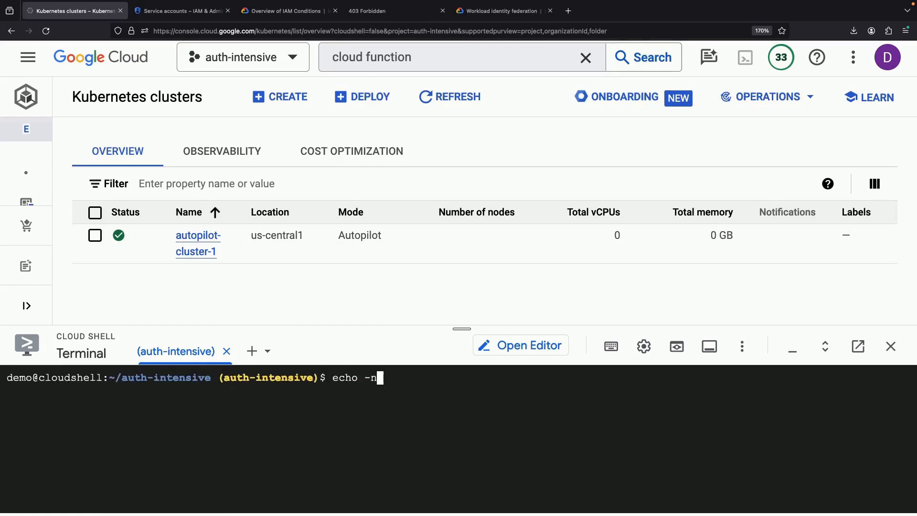
key(super+v)
text(' > )
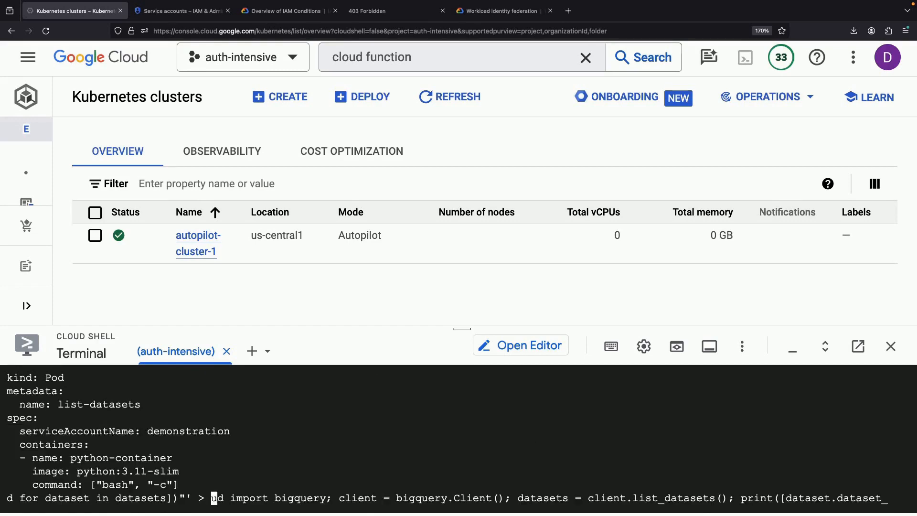
text(test.yaml)
key(Return)
text(clear)
key(Return)
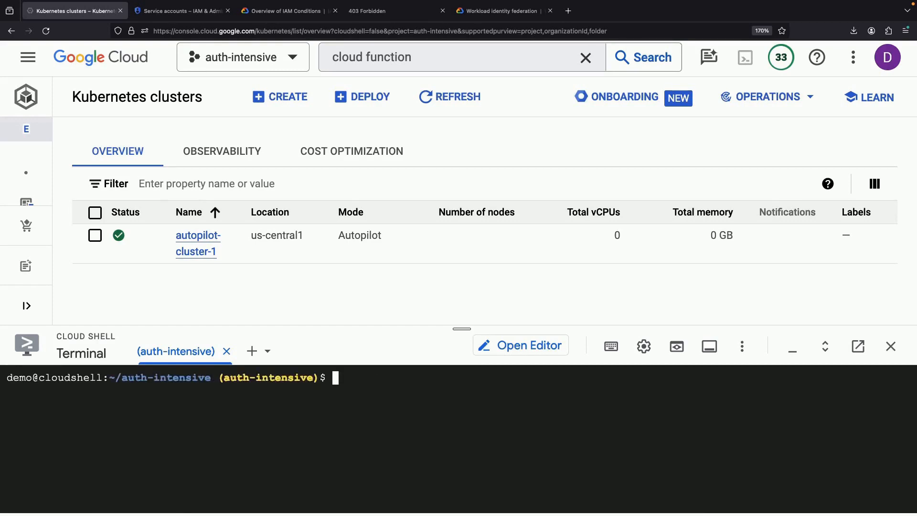
Enlarge the Cloud Shell terminal and print the contents of test.yaml.
drag(461, 329, 434, 137)
text(cat )
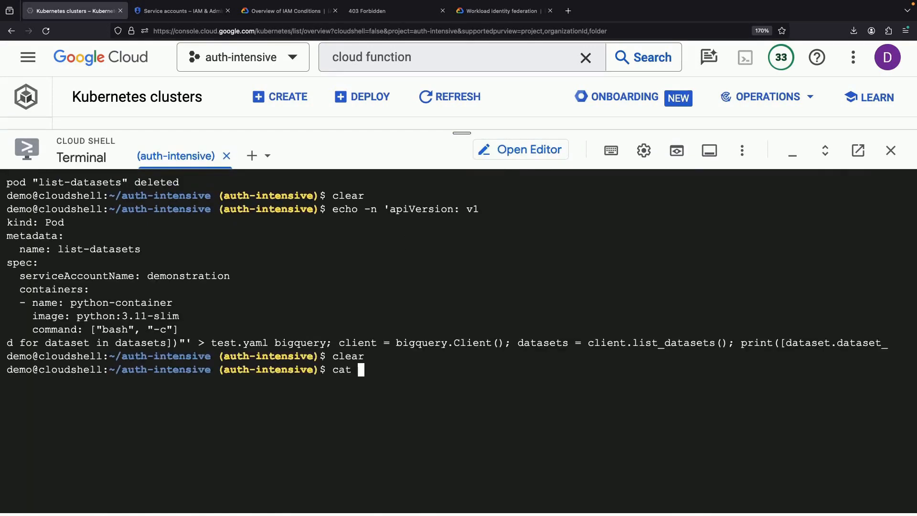
text(test)
key(Tab)
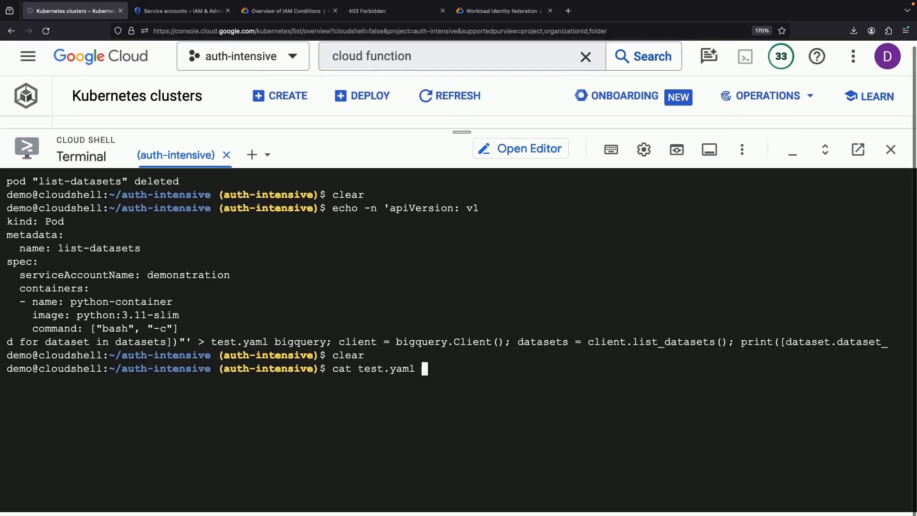
key(Return)
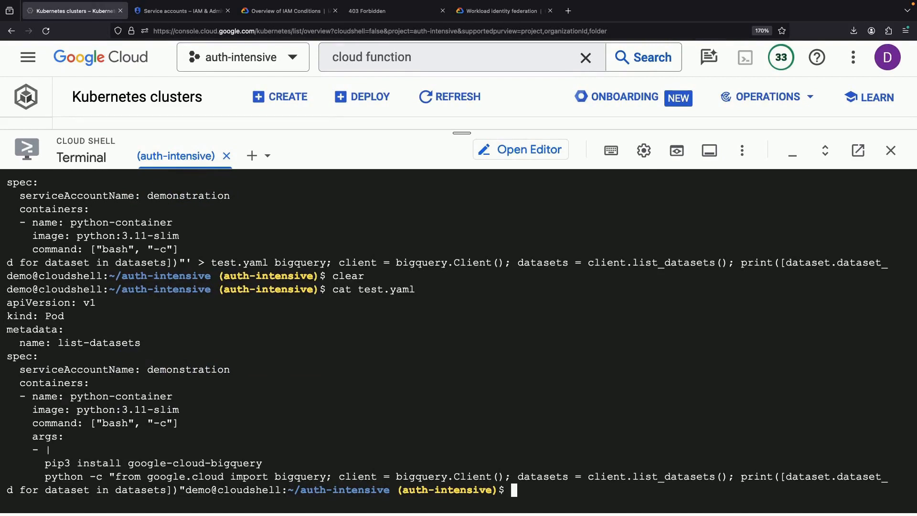
Examine the serviceAccountName, the google-cloud-bigquery install line and the Python dataset-listing command in the printed manifest.
key(super+Tab)
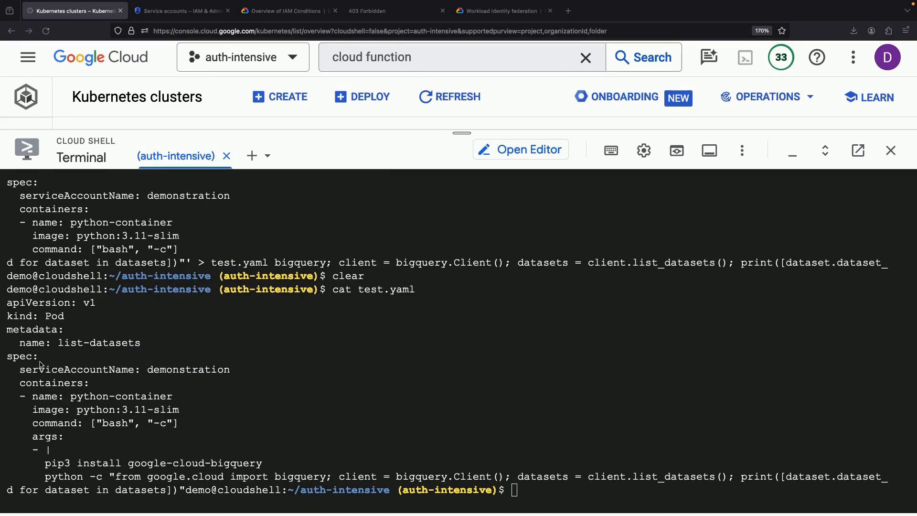
click(26, 373)
drag(19, 370, 231, 370)
click(281, 433)
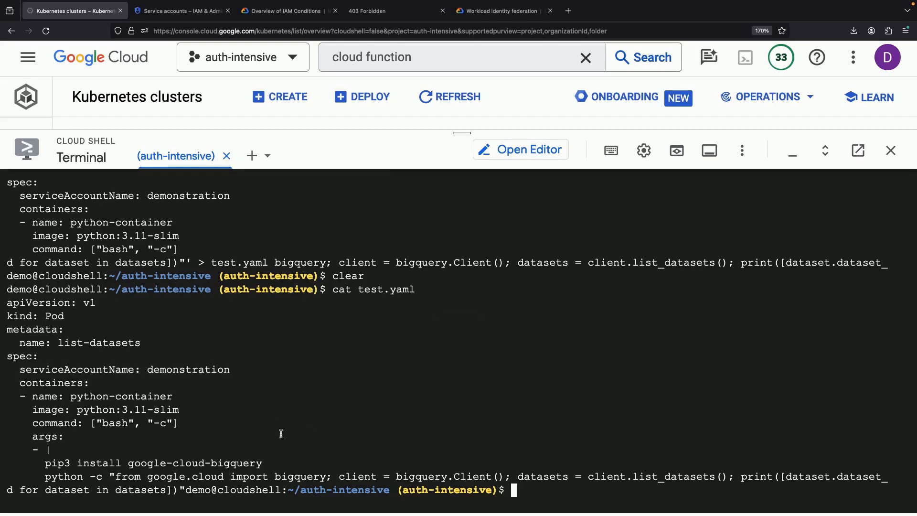
drag(45, 463, 261, 463)
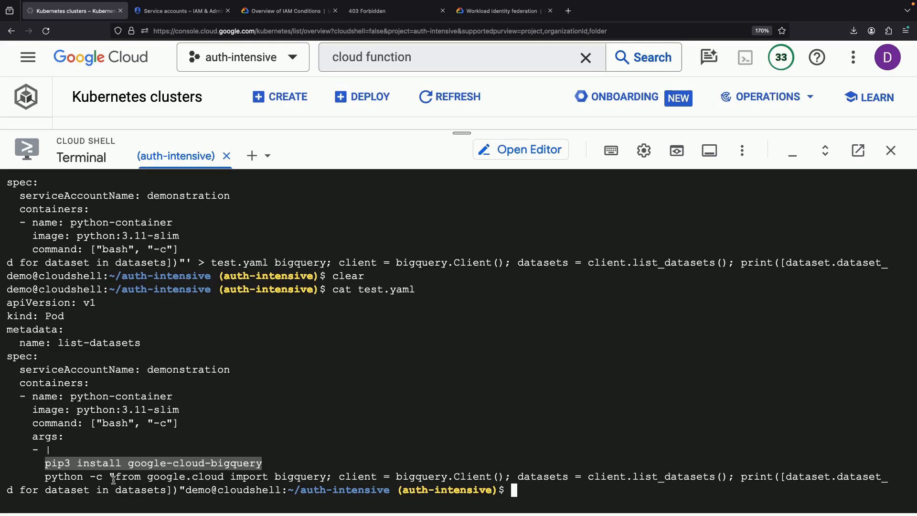
drag(116, 476, 180, 489)
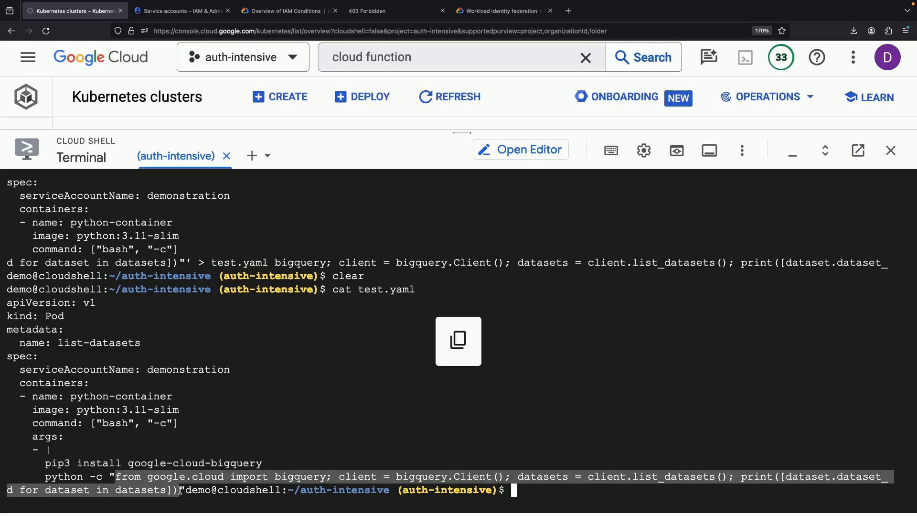
click(244, 469)
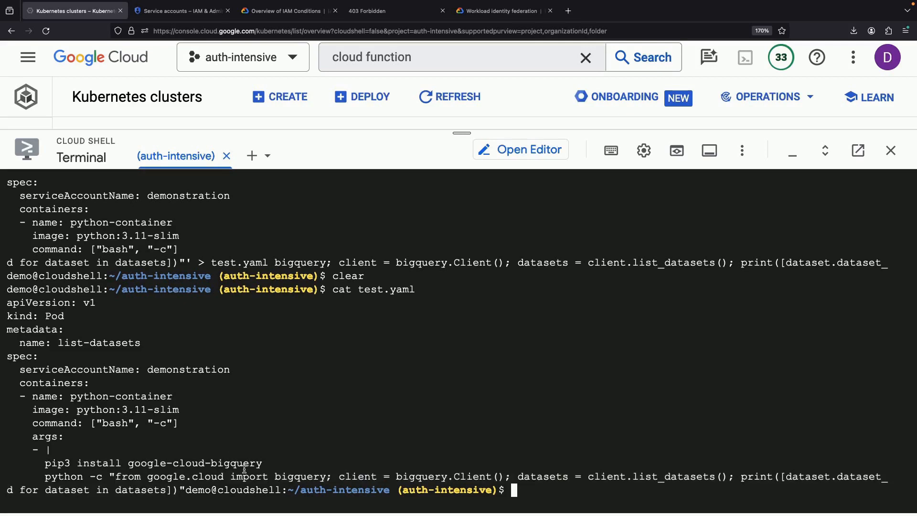
Clear the terminal and apply test.yaml to the cluster with kubectl.
text(clear)
key(Return)
text(kube)
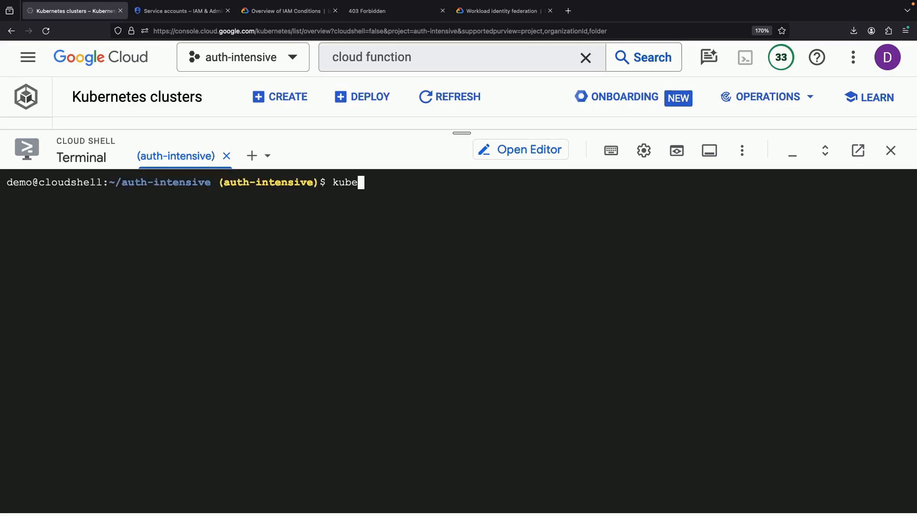
text(ctl apply -f test.yaml)
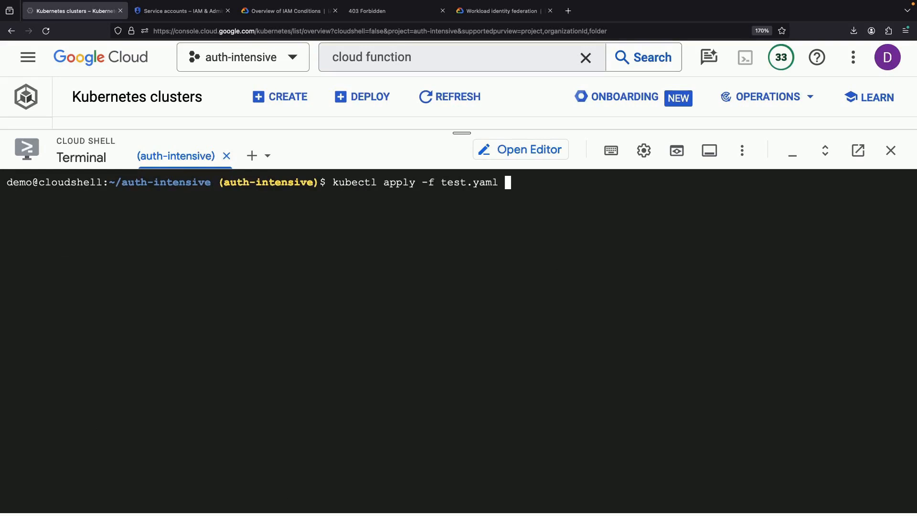
key(Return)
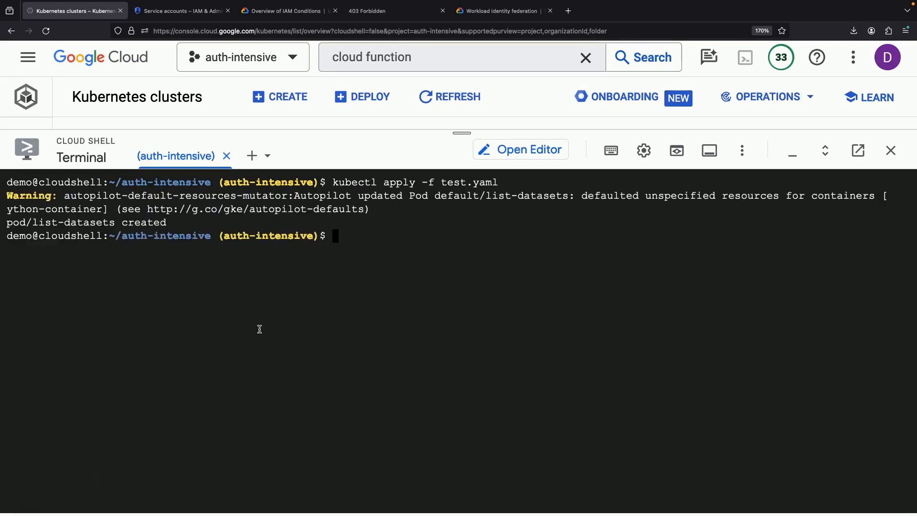
List the cluster's pods and follow the logs of the list-datasets pod.
text(kubectl get pods)
key(Return)
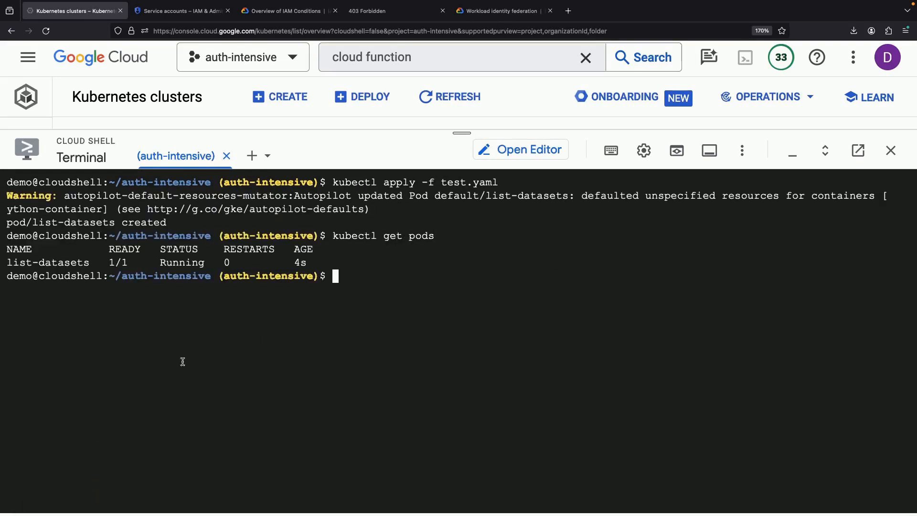
double_click(67, 264)
key(ctrl+c)
text(kubectl logs)
key(ctrl+v)
text(--follow)
key(Return)
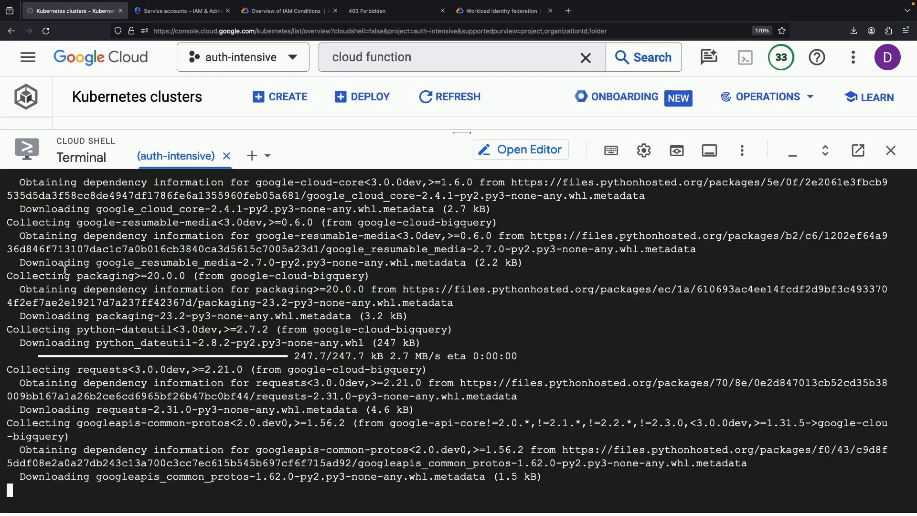
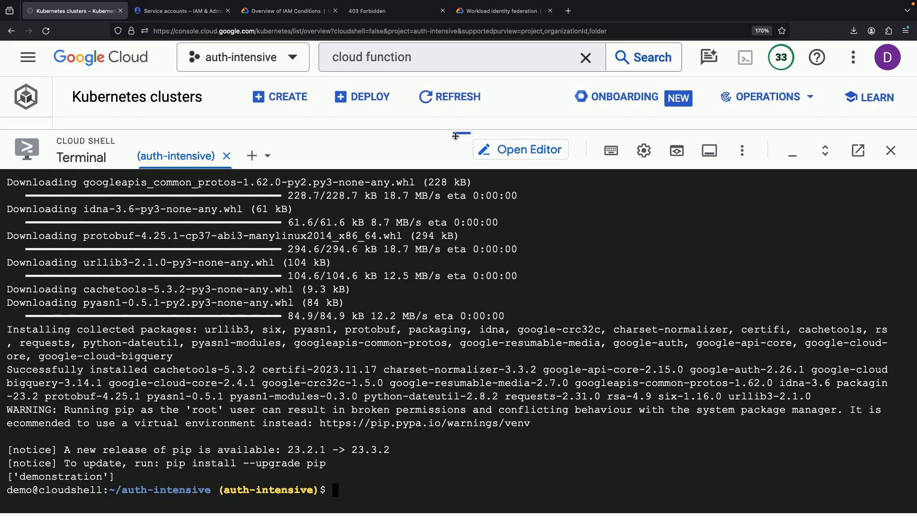
Shrink the Cloud Shell terminal and open the Workload Identity Federation page of IAM & Admin.
drag(461, 138, 481, 412)
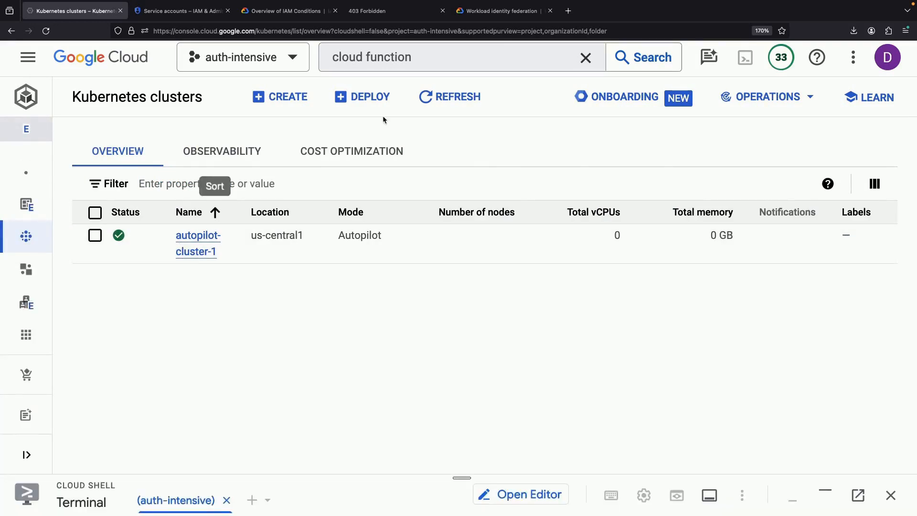
click(28, 57)
mouse_move(64, 155)
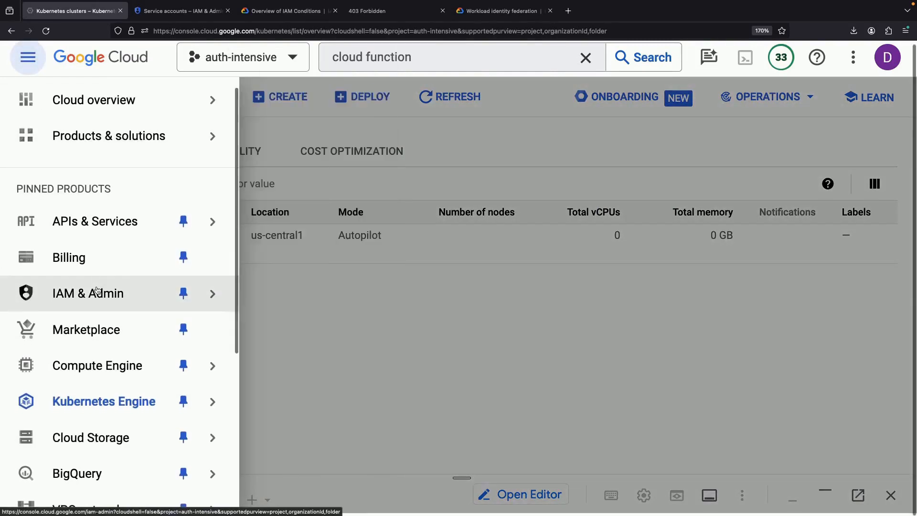
mouse_move(215, 299)
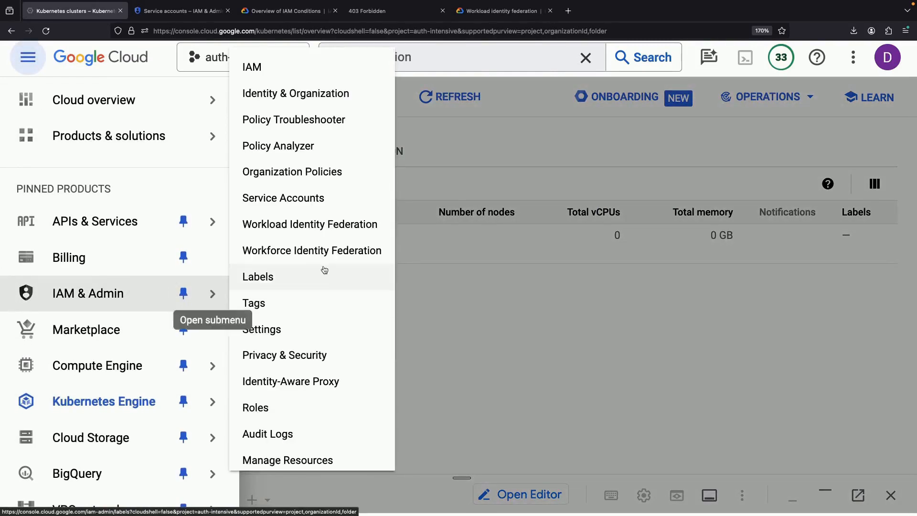
click(306, 224)
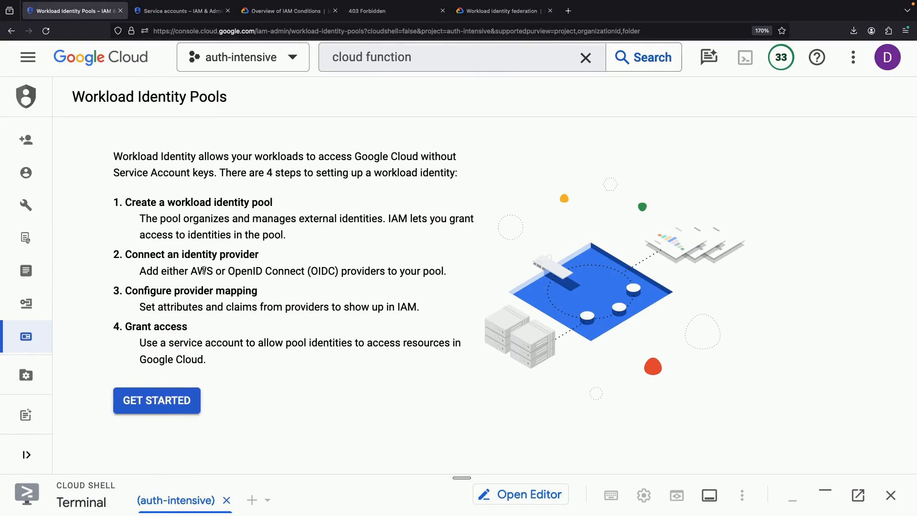
Examine the OpenID Connect and AWS provider options in the identity provider instructions.
double_click(245, 272)
drag(245, 272, 278, 273)
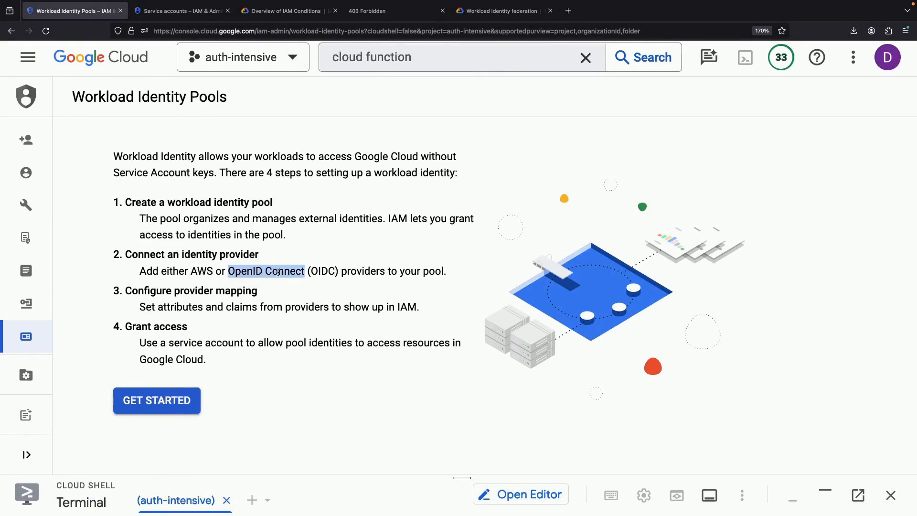
double_click(200, 270)
Look over the form for a new workload provider and pool, and return to the Workload Identity Pools page.
click(156, 402)
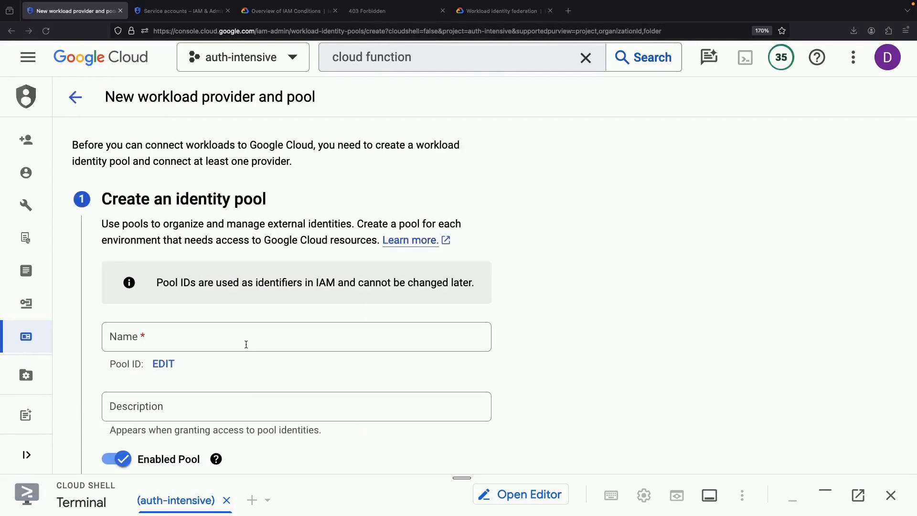
scroll(246, 344, down, 5)
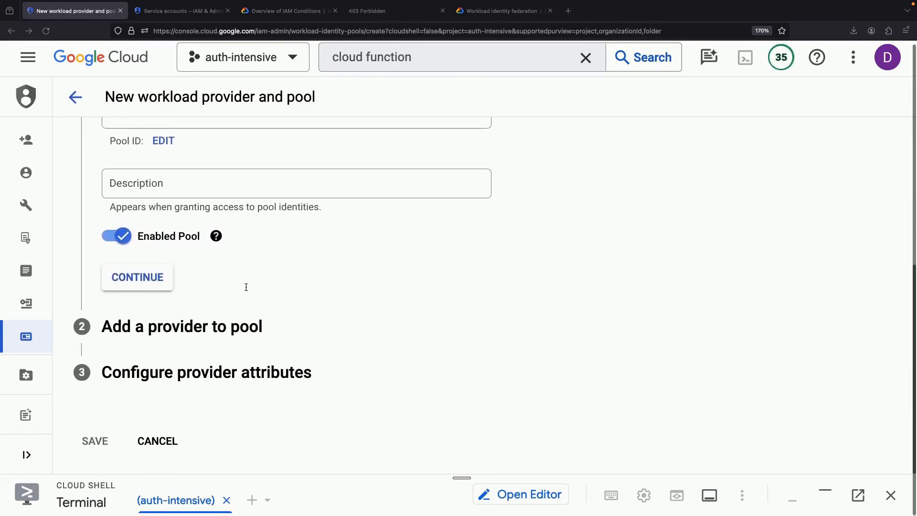
scroll(246, 287, up, 3)
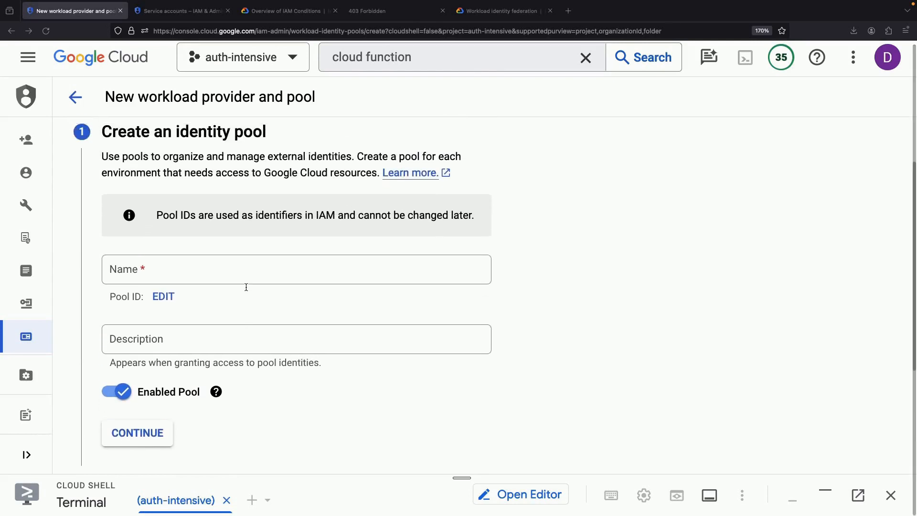
scroll(245, 287, down, 1)
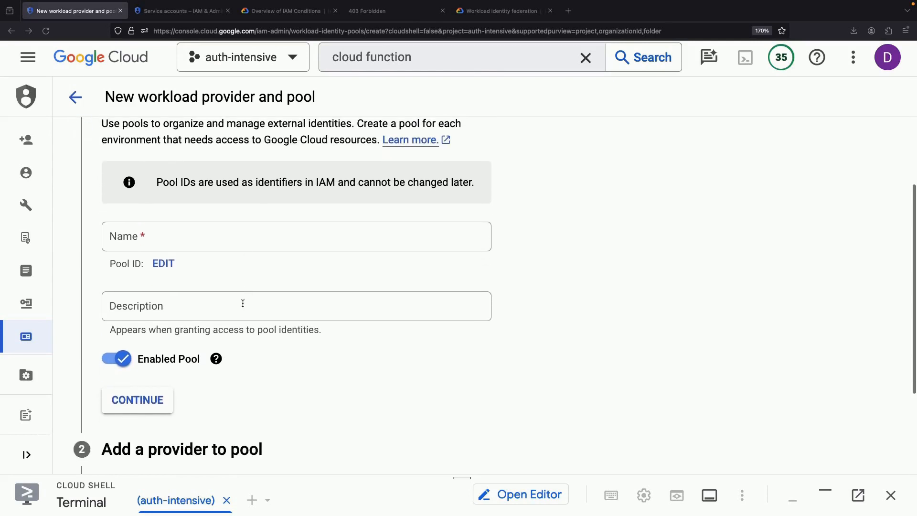
click(77, 96)
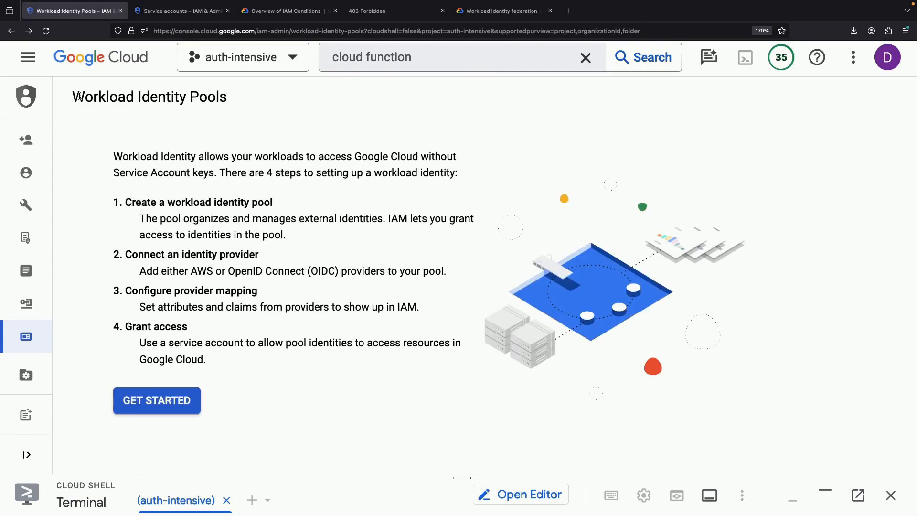
Examine the four workload identity setup steps, from creating a pool to granting access.
triple_click(195, 203)
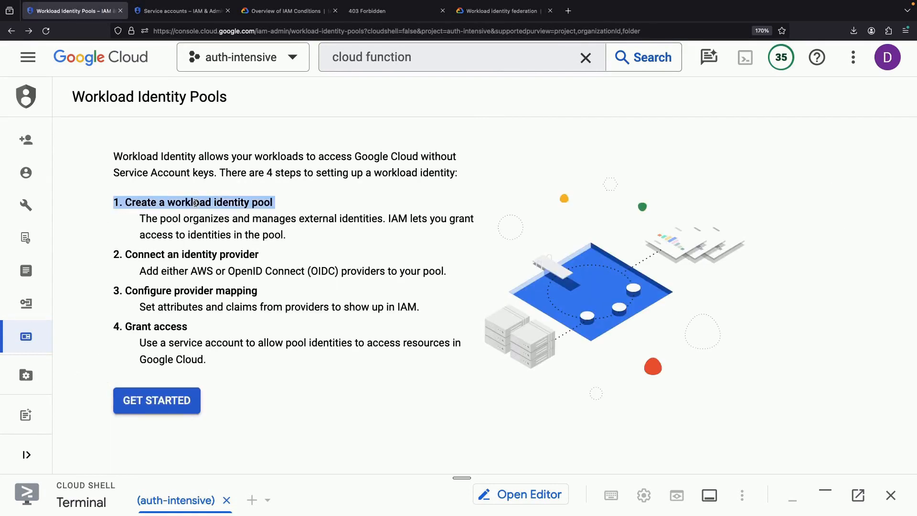
triple_click(180, 255)
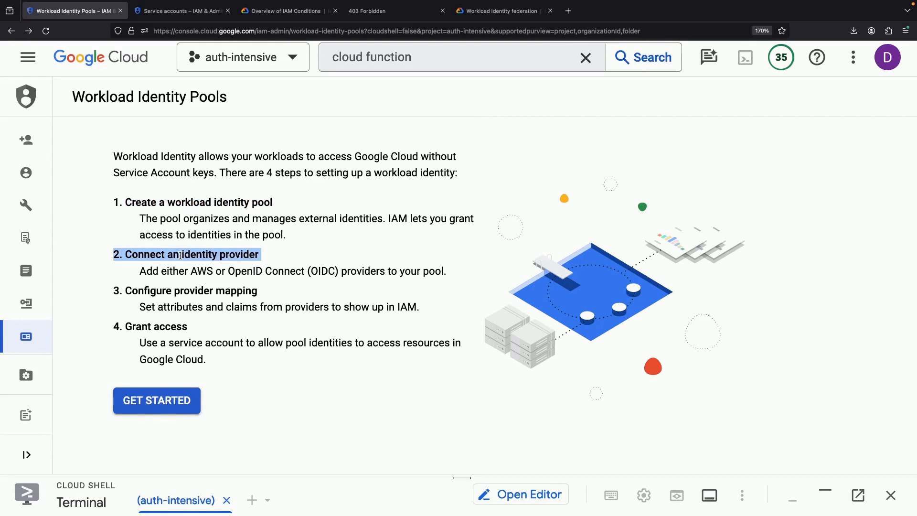
triple_click(179, 289)
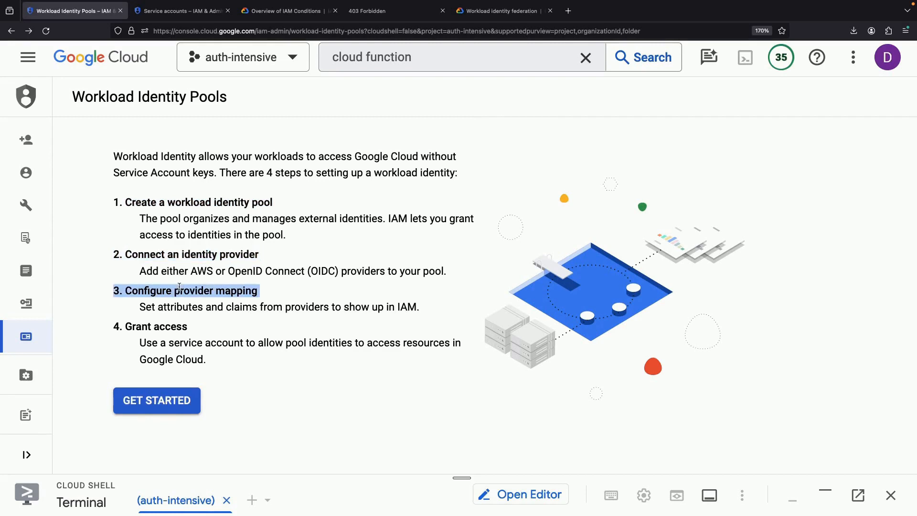
triple_click(165, 326)
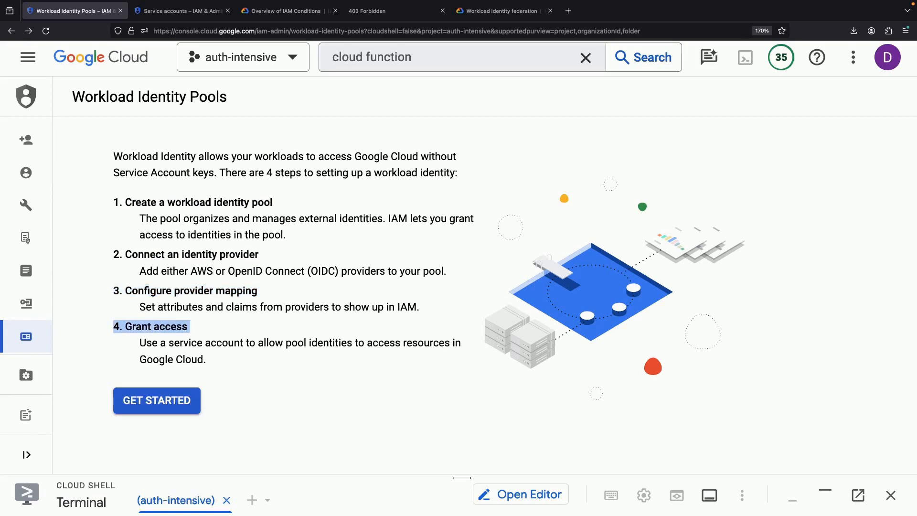
key(super+Tab)
Search the console for "vpc access control", open VPC Service Controls and dismiss the access policy notification.
click(366, 58)
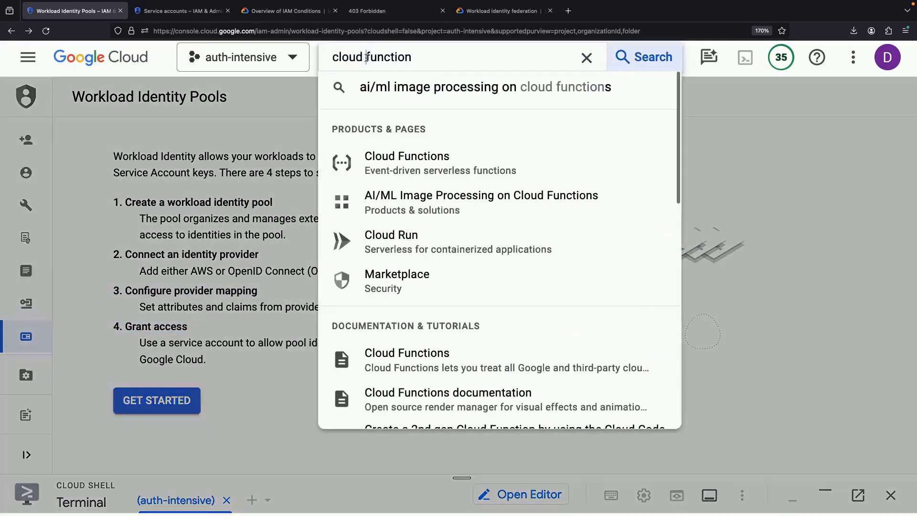
text(vpc acces)
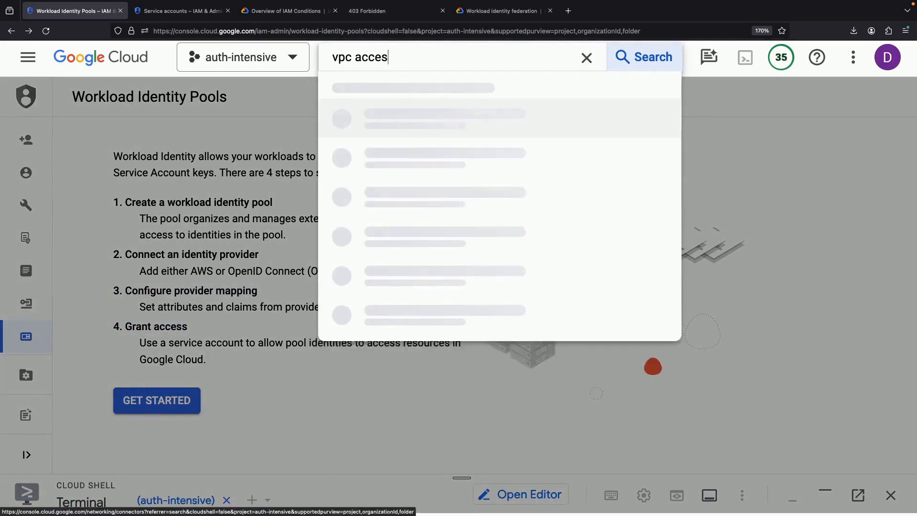
text(s control)
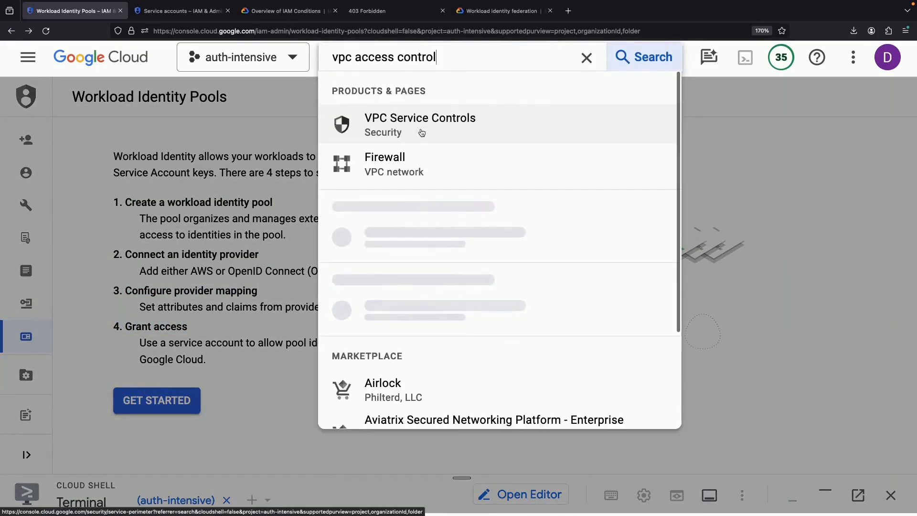
click(420, 128)
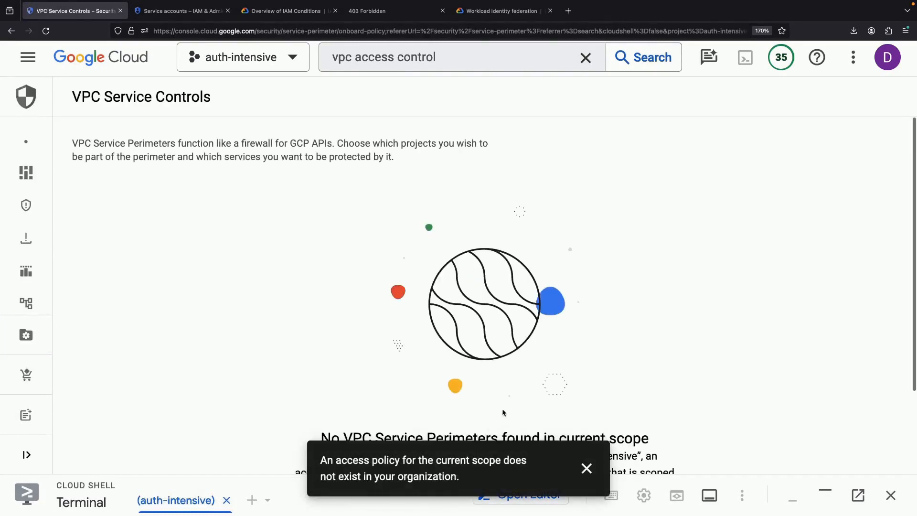
click(587, 468)
scroll(391, 400, down, 3)
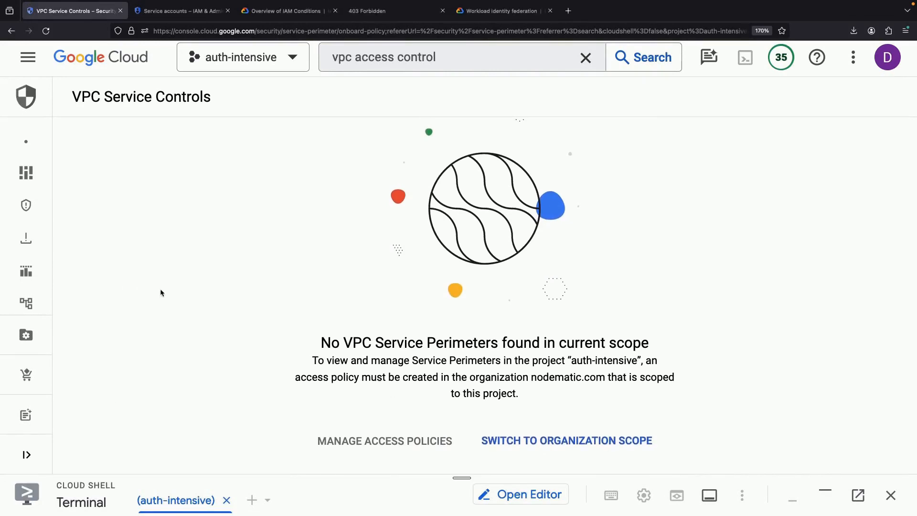
View the Identity-Aware Proxy page in the Zero Trust section and return to VPC Service Controls.
mouse_move(39, 285)
scroll(39, 283, down, 10)
scroll(40, 283, down, 5)
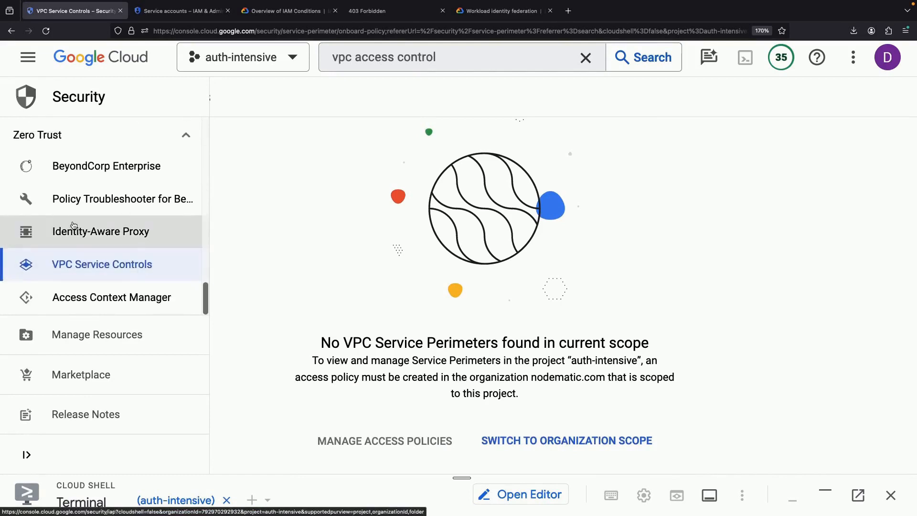
click(72, 233)
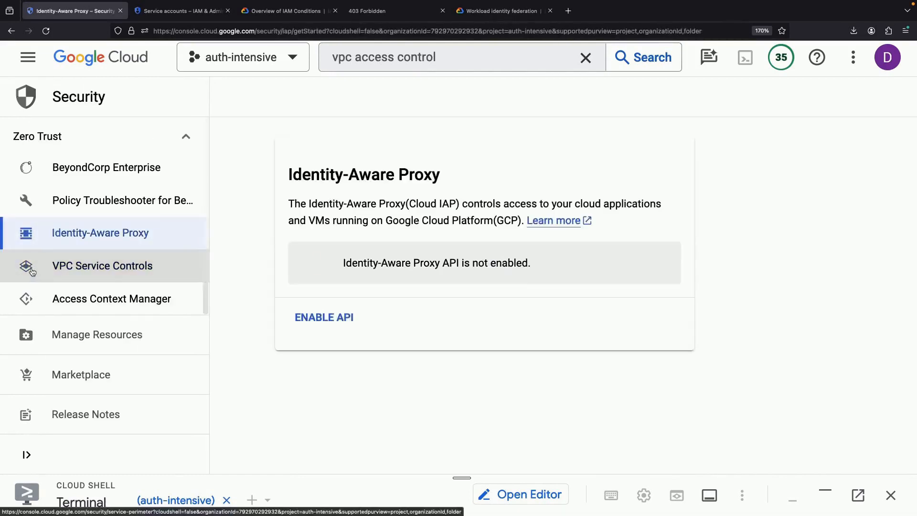
click(35, 272)
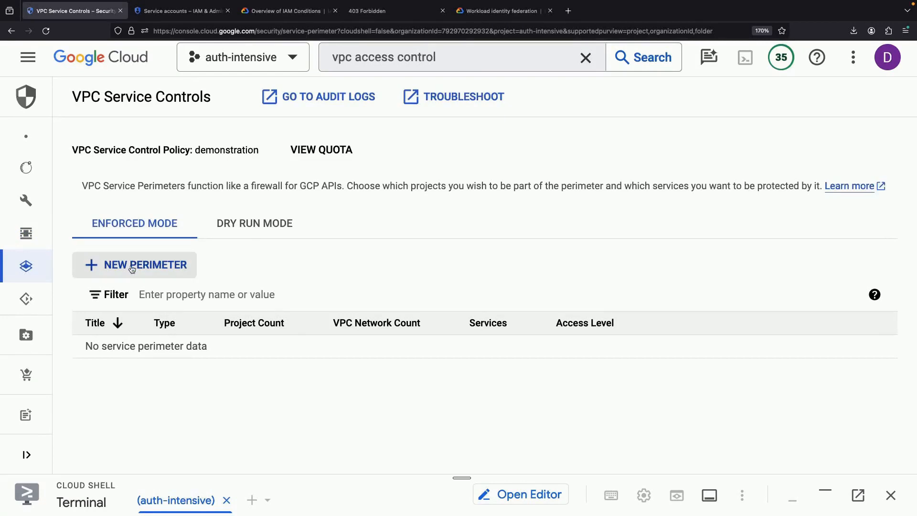
Start a new VPC service perimeter titled "demonstration" and open its resources to protect.
click(142, 268)
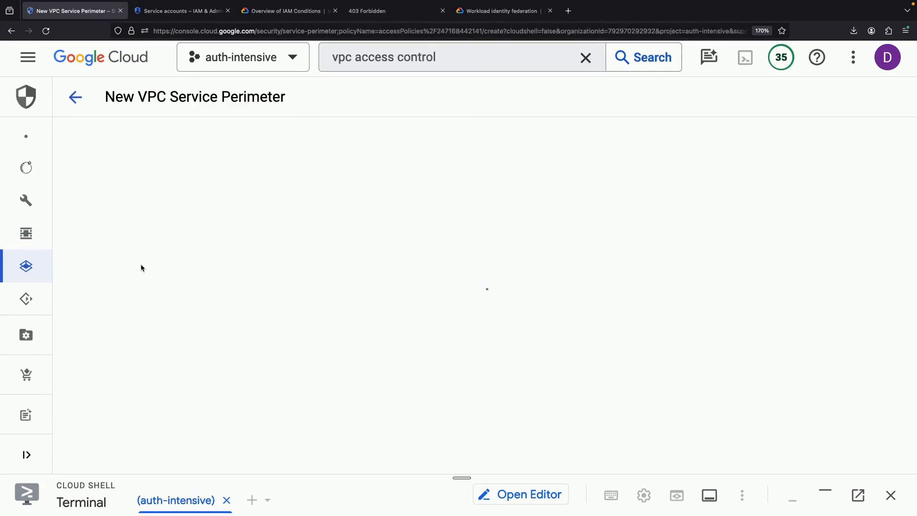
text(demonstration)
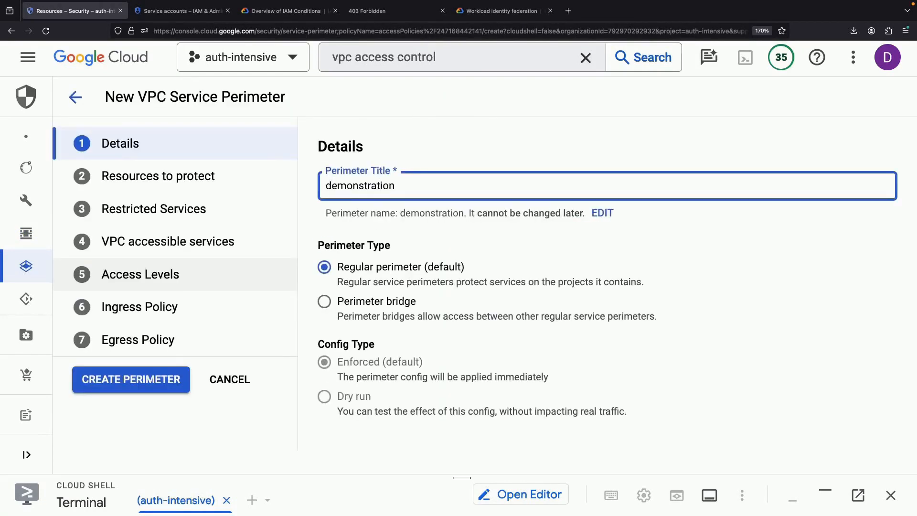
click(180, 184)
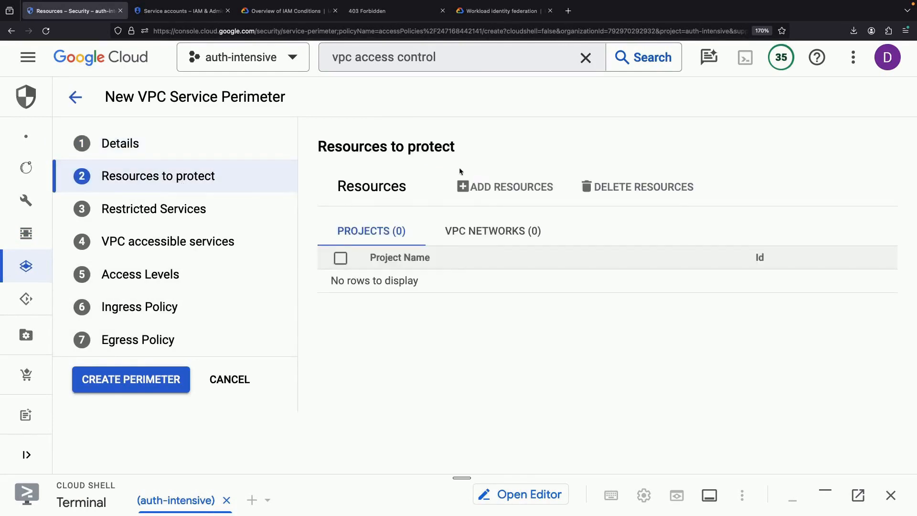
Add all services to the perimeter's restricted services and look through the service list.
click(185, 215)
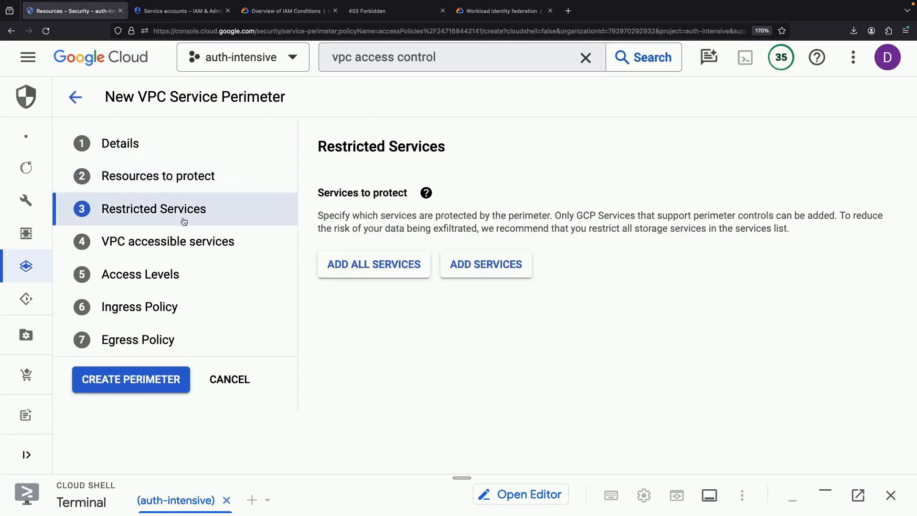
click(403, 272)
scroll(411, 383, down, 2)
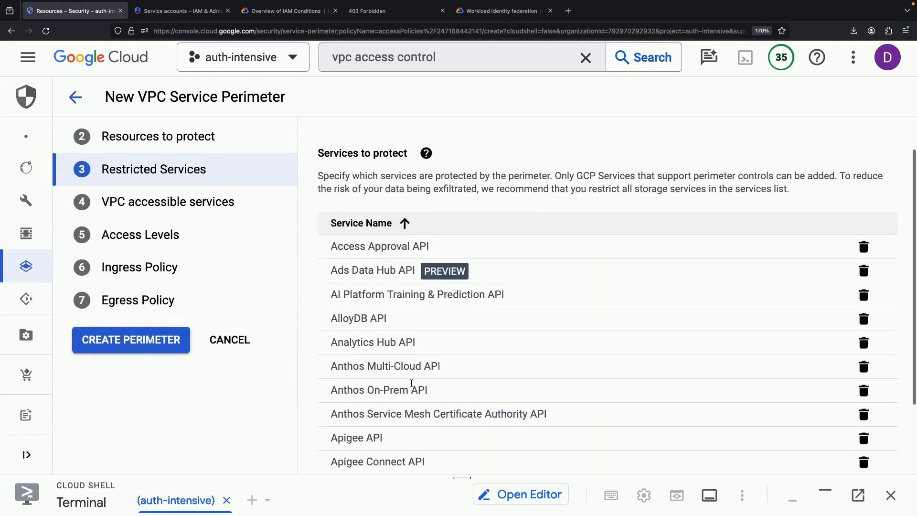
Review the perimeter's VPC accessible services, access levels, ingress policy and egress policy sections.
click(215, 191)
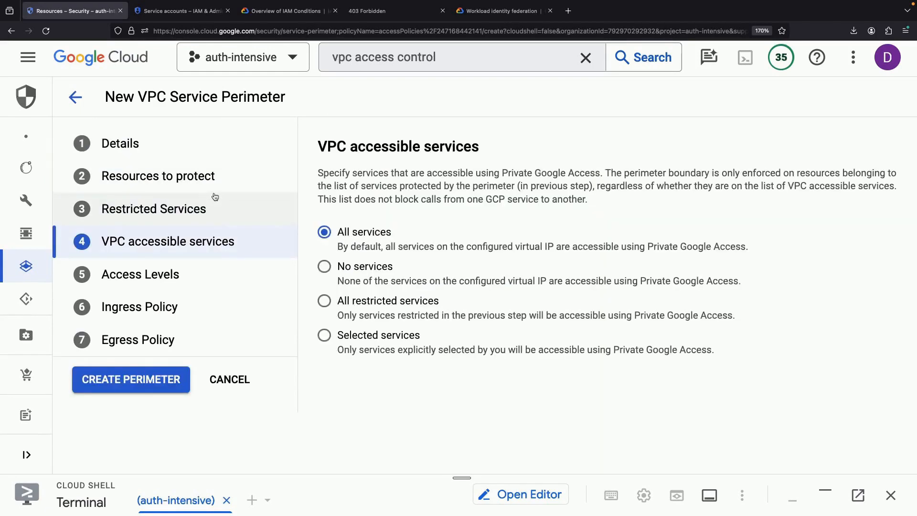
click(195, 276)
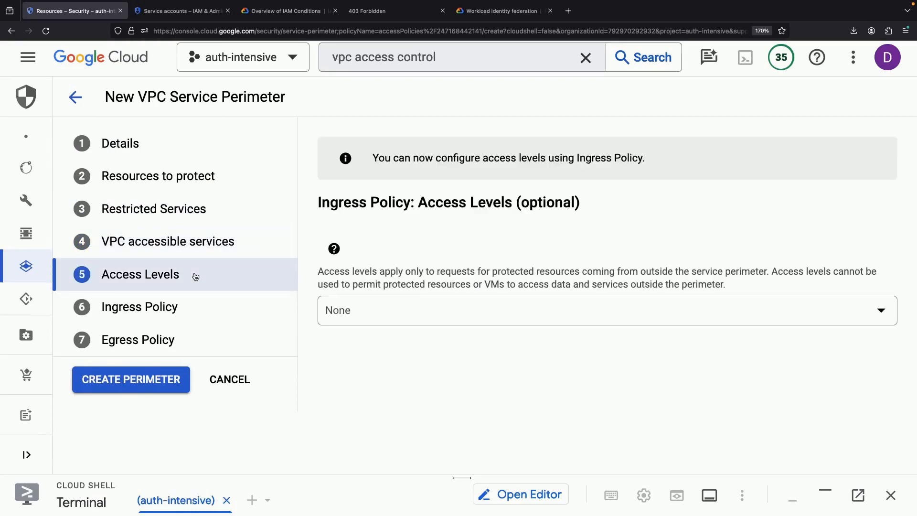
click(200, 308)
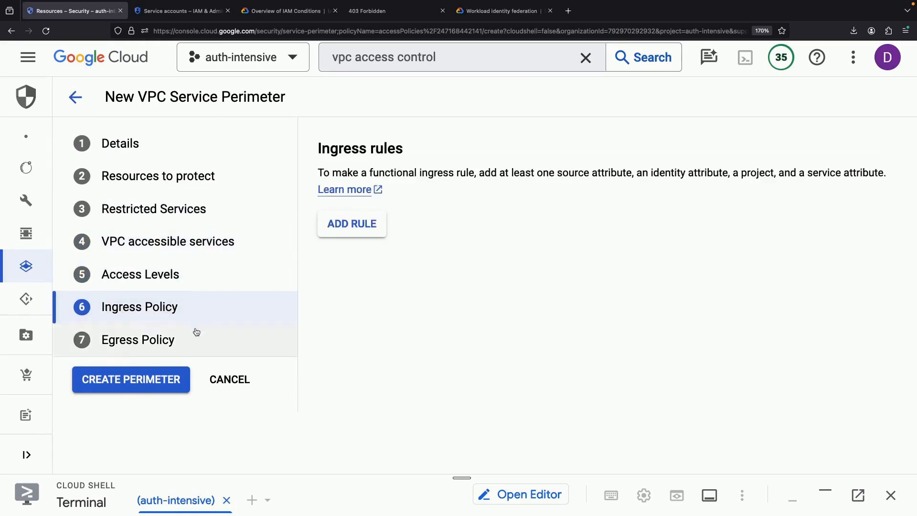
click(195, 335)
click(194, 311)
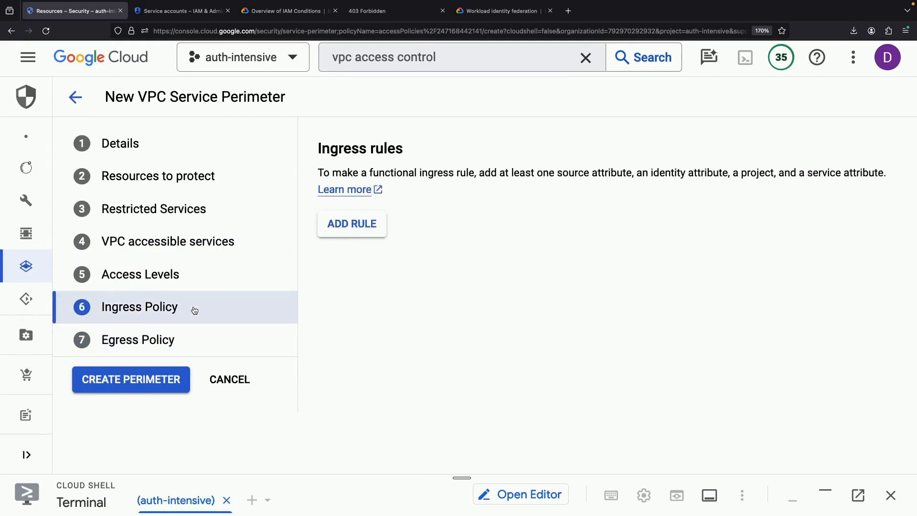
Add an ingress rule to the perimeter with Any Identity as the identity and All Sources as the source.
click(382, 228)
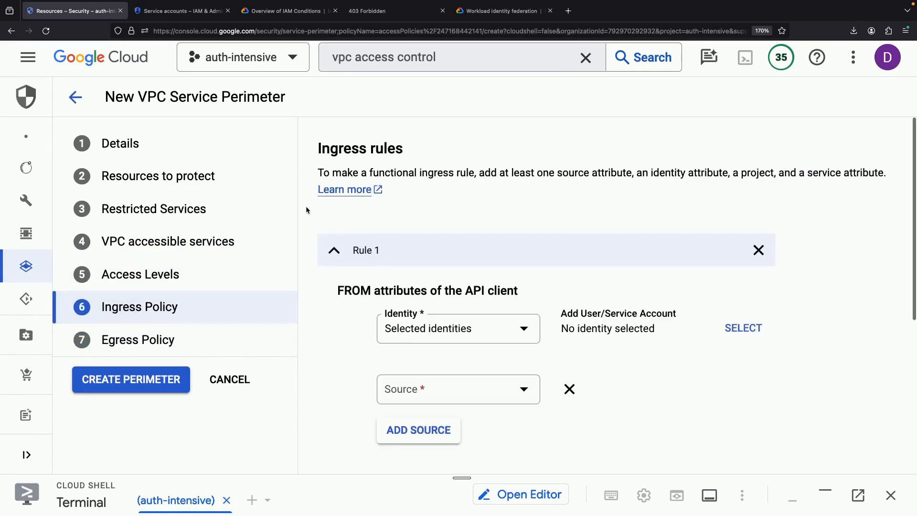
click(460, 327)
click(483, 338)
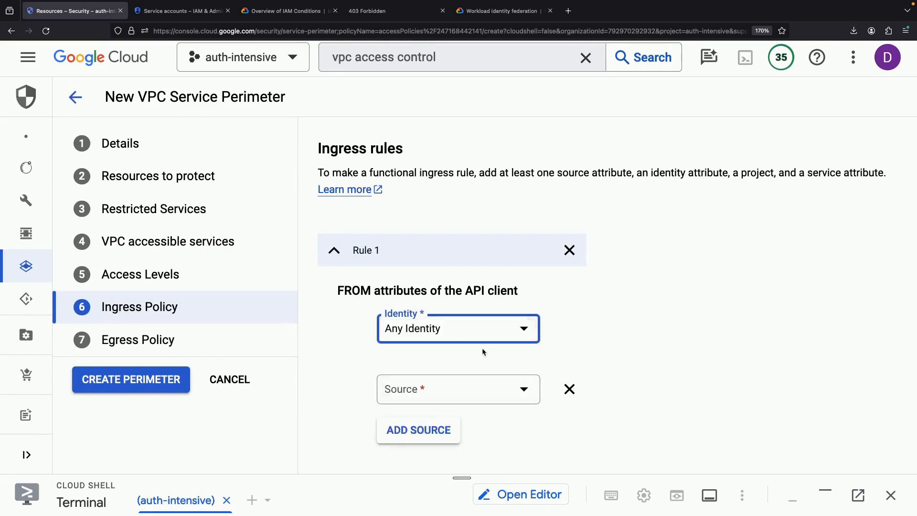
click(498, 381)
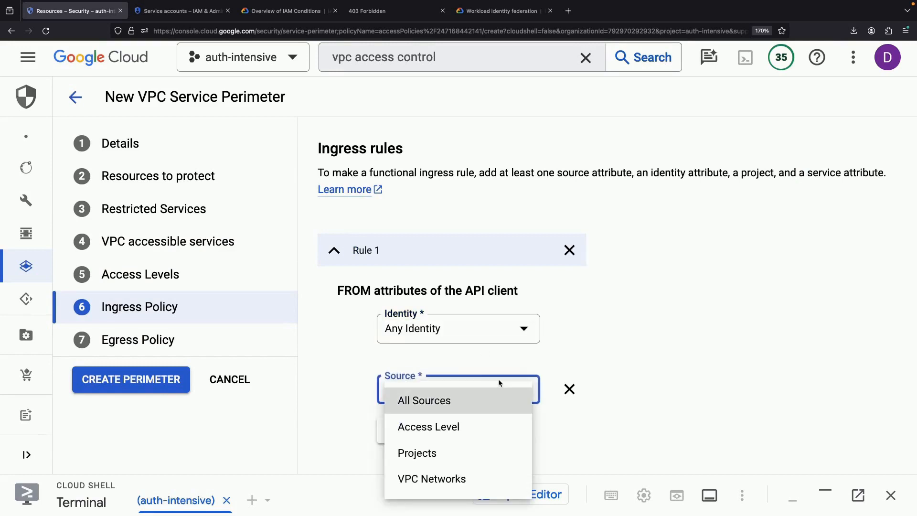
click(485, 403)
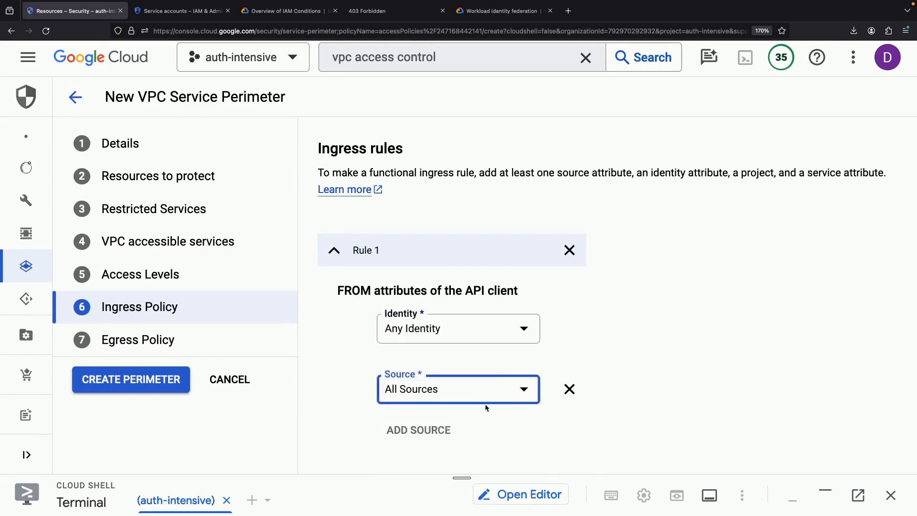
Set the ingress rule's target attributes to All projects and All services.
scroll(485, 406, down, 5)
click(443, 323)
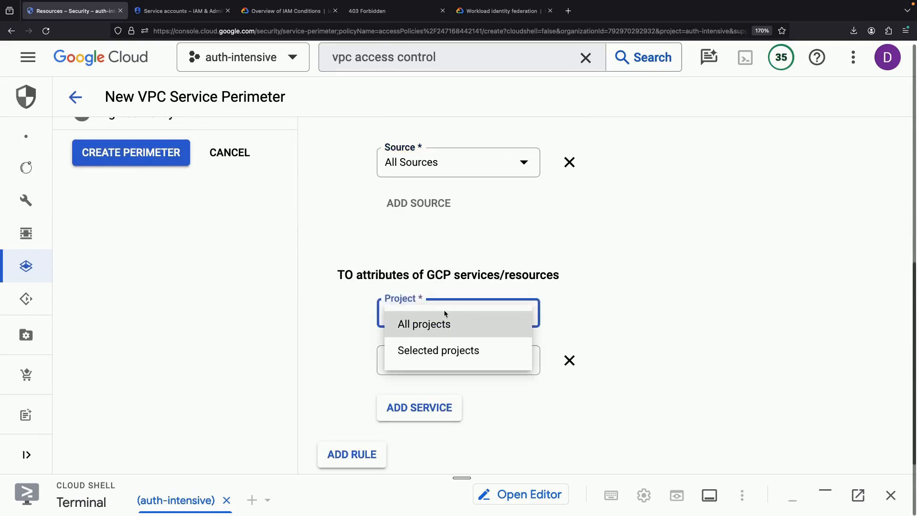
click(445, 328)
scroll(439, 277, up, 3)
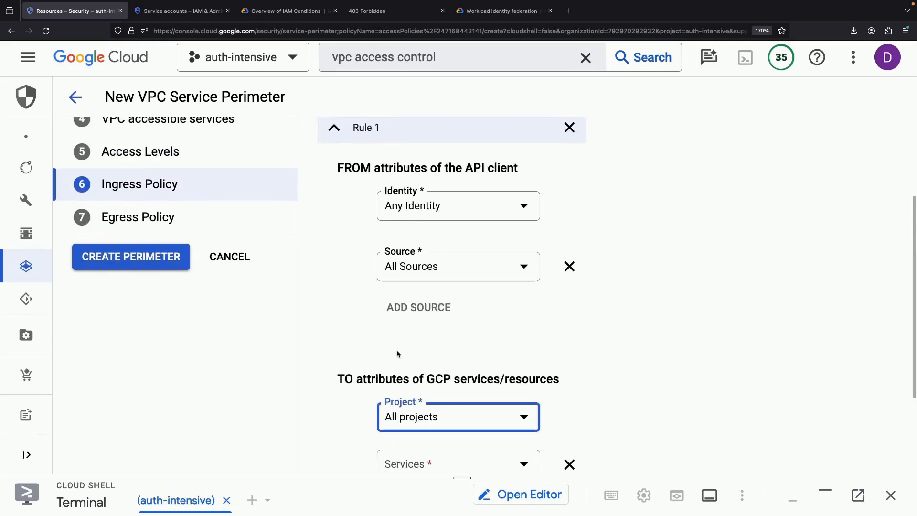
scroll(397, 358, down, 1)
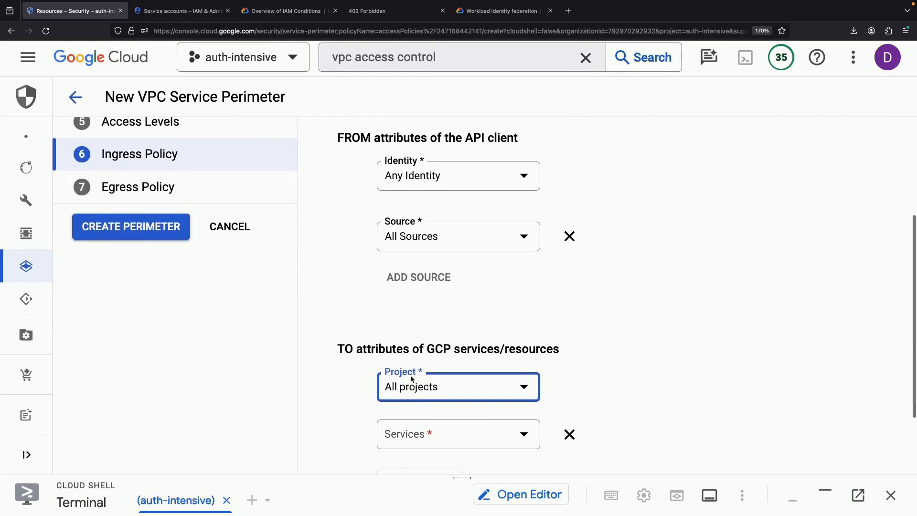
scroll(411, 375, down, 1)
click(420, 417)
click(422, 428)
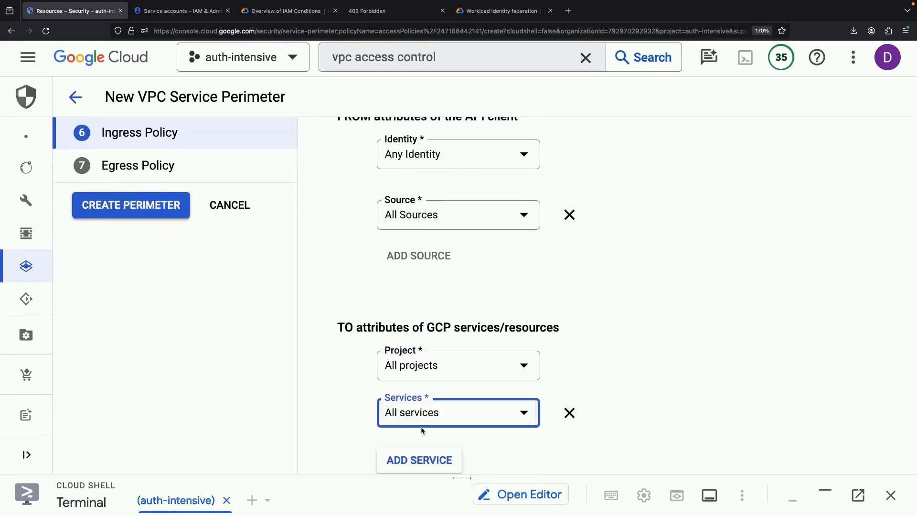
scroll(413, 410, down, 2)
scroll(497, 358, up, 3)
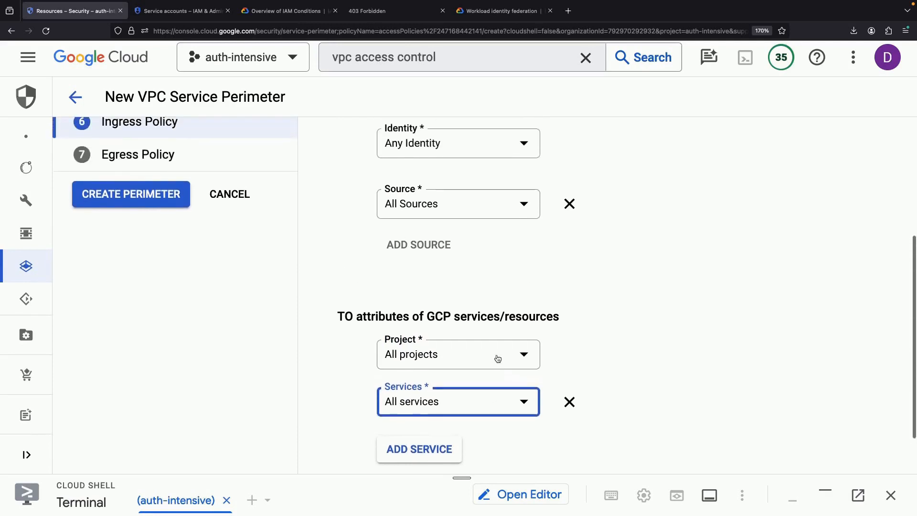